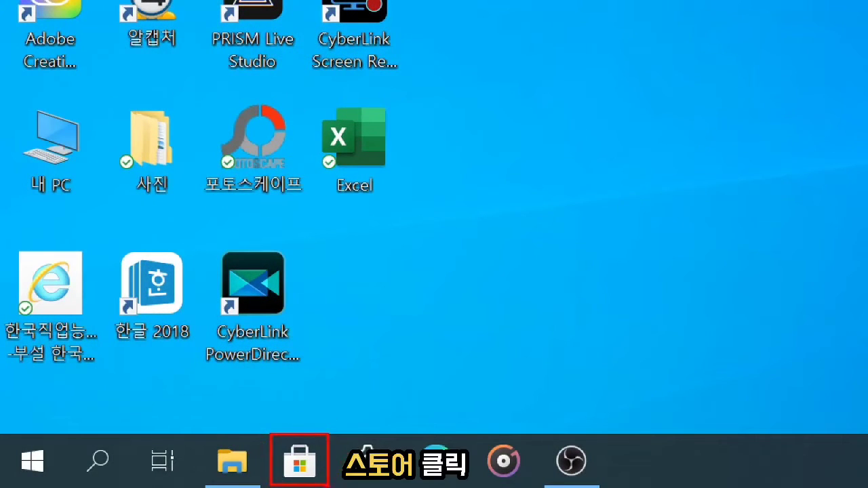
mouse_move(308, 413)
left_mouse_down()
mouse_move(318, 427)
mouse_move(344, 400)
left_mouse_up()
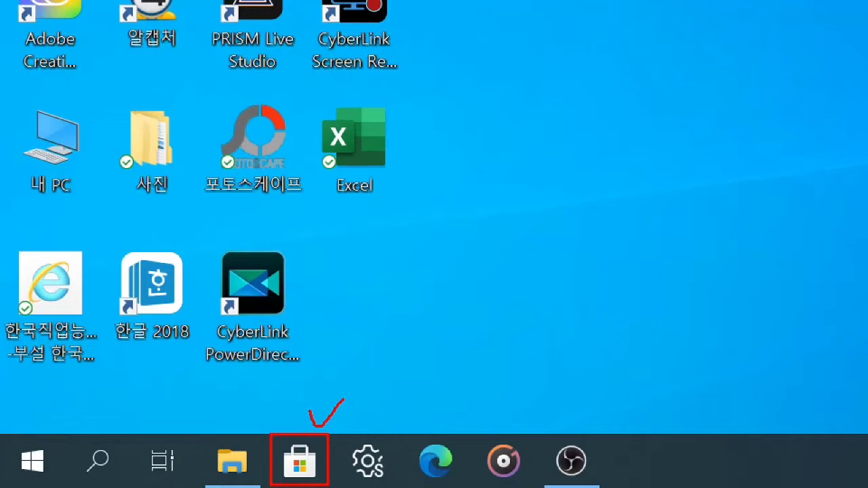
mouse_move(7, 435)
left_mouse_down()
mouse_move(48, 483)
mouse_move(65, 485)
left_mouse_up()
left_click_drag(31, 418, 49, 416)
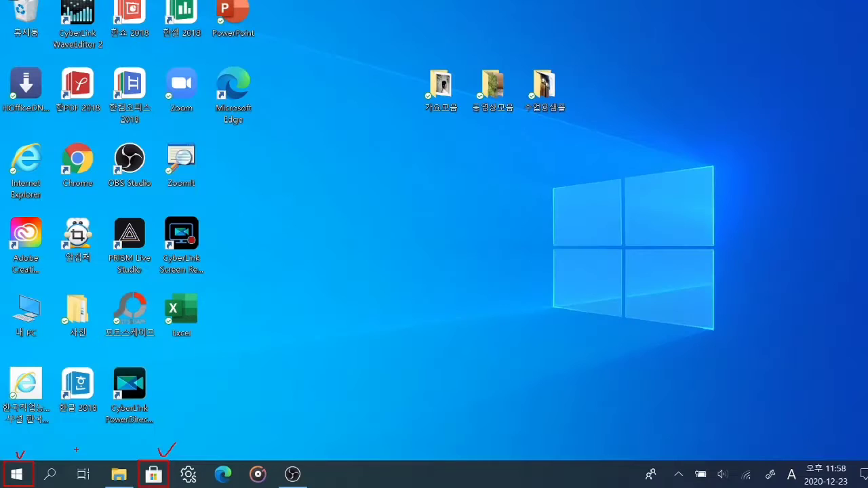
Locate the Microsoft Store among the Start menu tiles and open the Store.
left_click(38, 455)
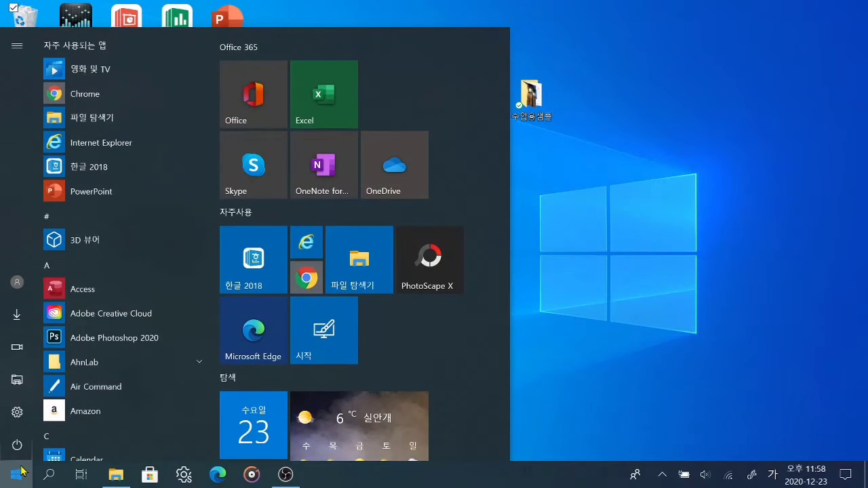
scroll(255, 217, "down", 5)
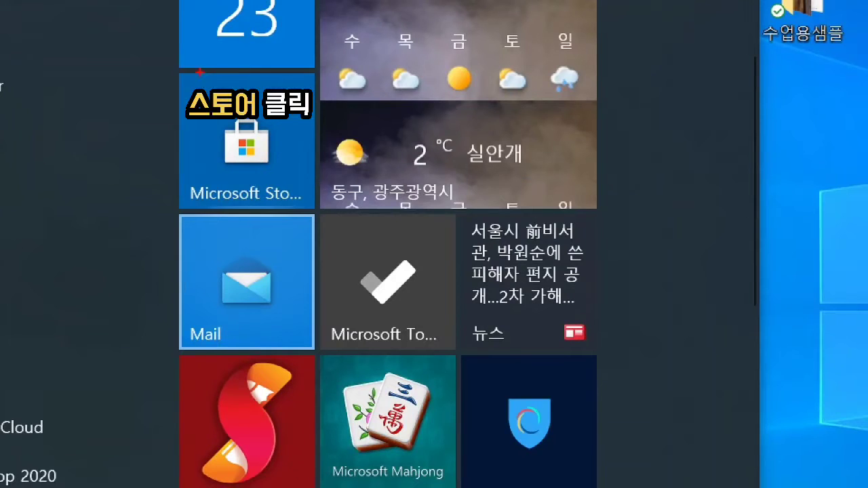
left_click_drag(169, 72, 332, 215)
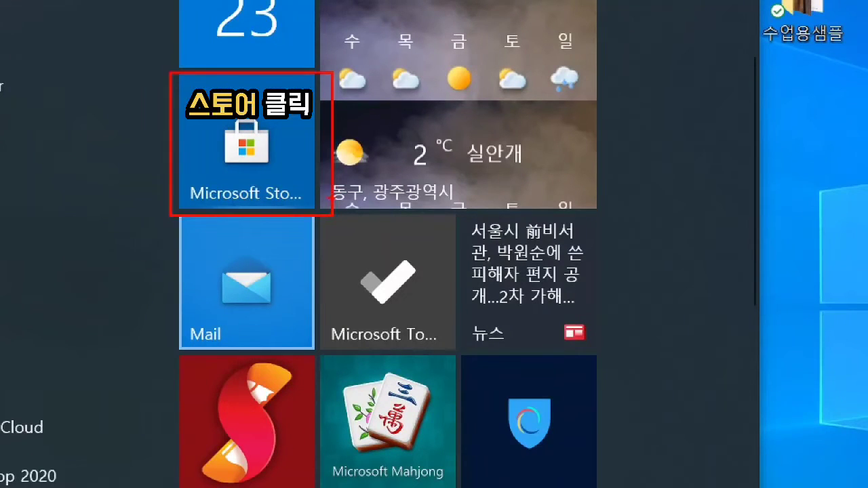
left_click_drag(273, 63, 297, 30)
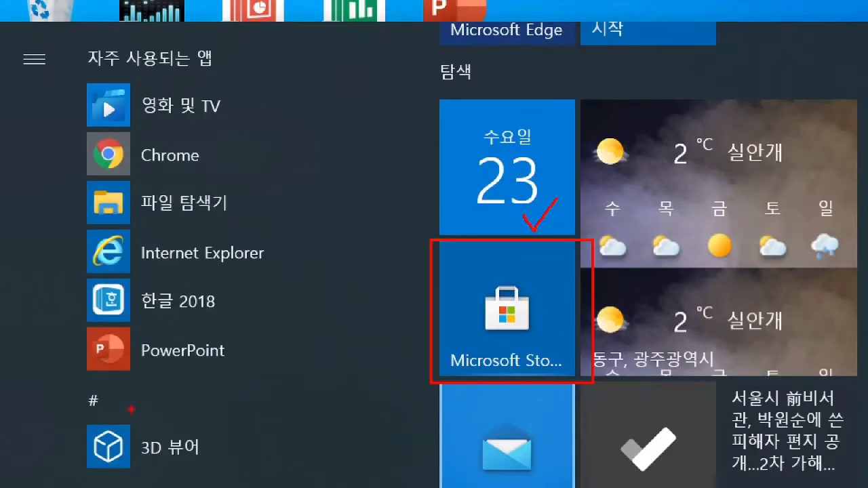
mouse_move(131, 409)
left_mouse_down()
mouse_move(114, 425)
mouse_move(80, 398)
mouse_move(122, 389)
mouse_move(126, 419)
left_mouse_up()
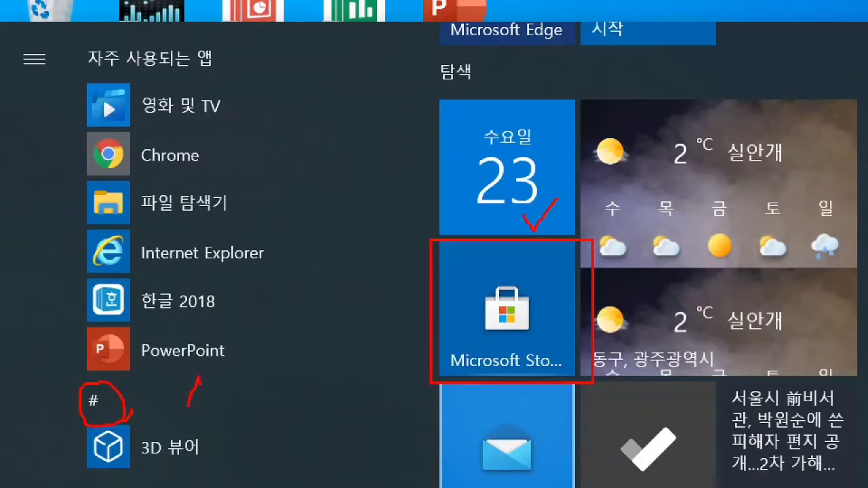
mouse_move(200, 378)
left_mouse_down()
mouse_move(211, 398)
mouse_move(231, 365)
mouse_move(225, 421)
left_mouse_up()
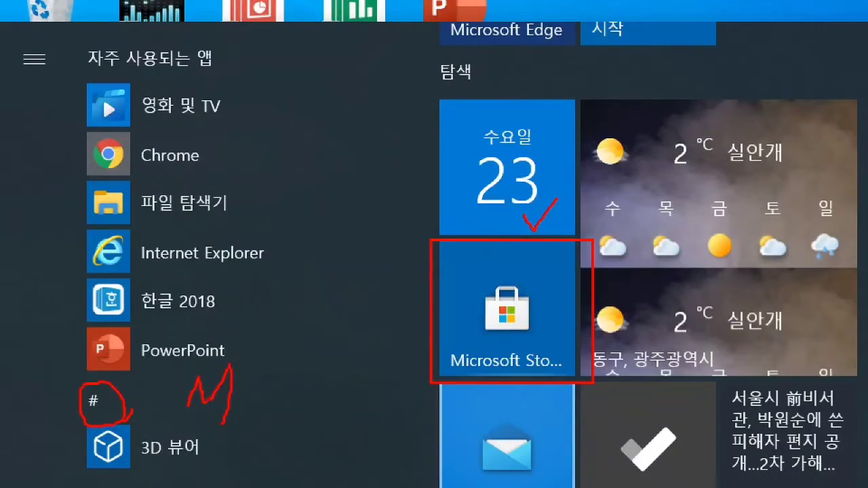
key("Escape")
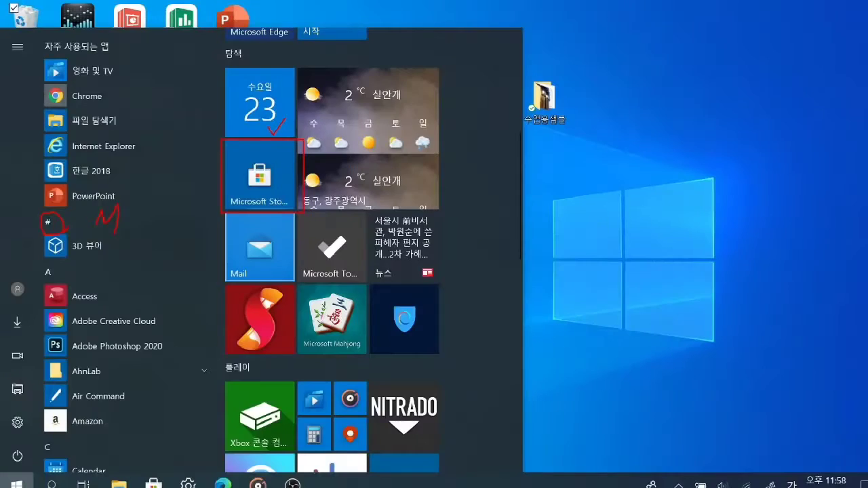
left_click(149, 475)
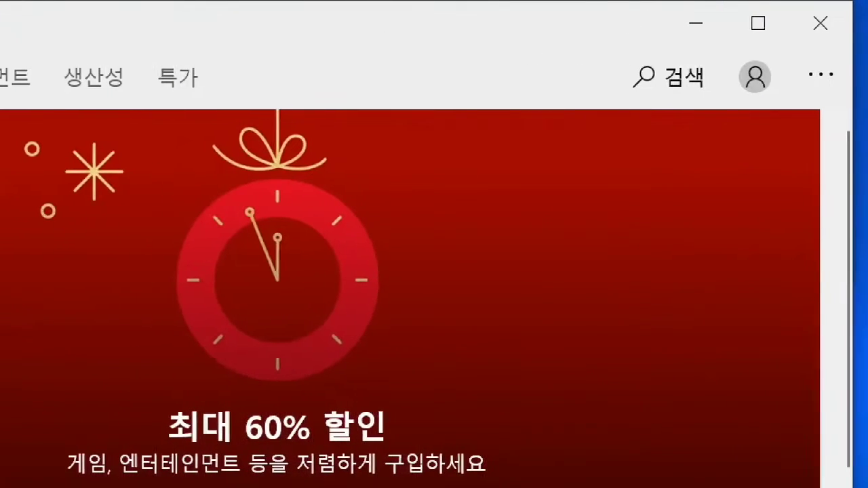
Search the Microsoft Store for "사진".
mouse_move(619, 48)
left_mouse_down()
mouse_move(620, 92)
mouse_move(717, 107)
left_mouse_up()
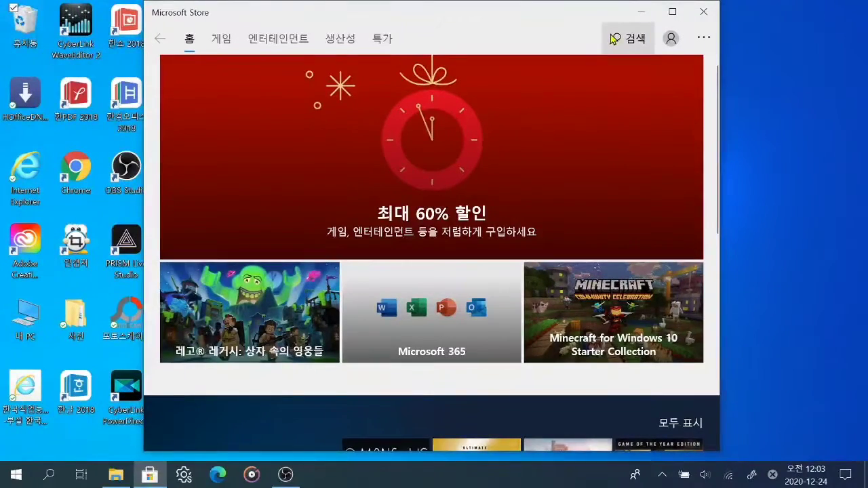
left_click(621, 38)
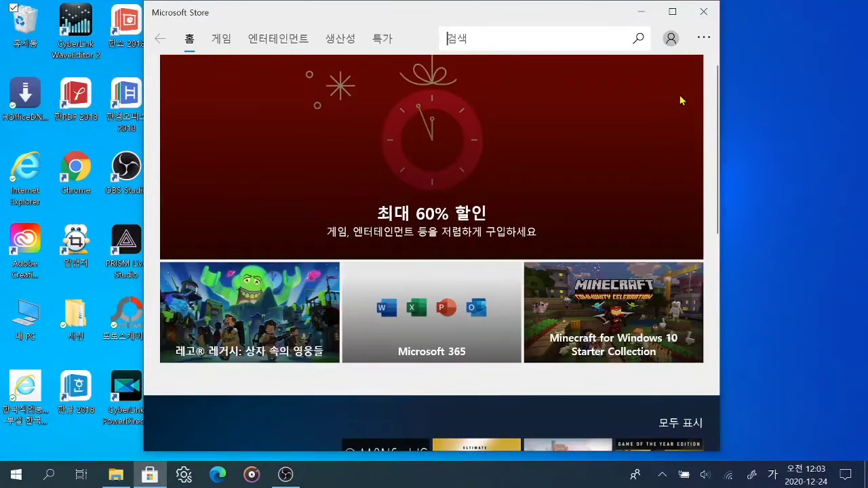
type("사진")
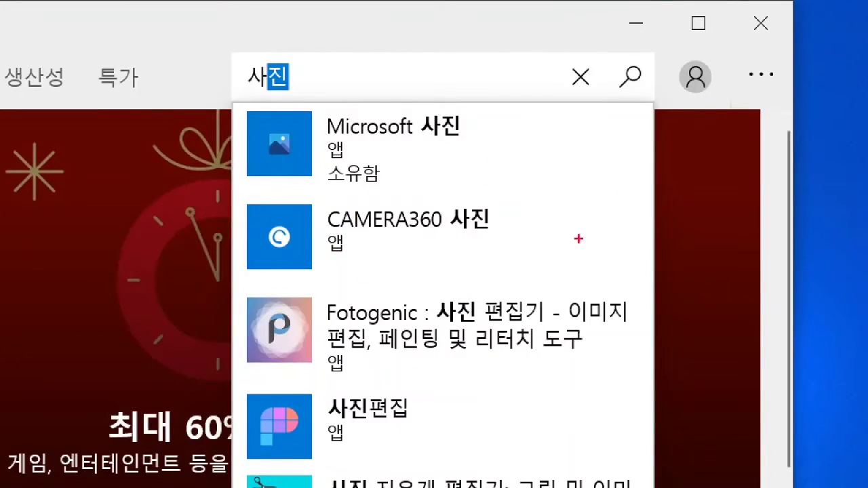
mouse_move(608, 56)
left_mouse_down()
mouse_move(608, 88)
mouse_move(648, 95)
left_mouse_up()
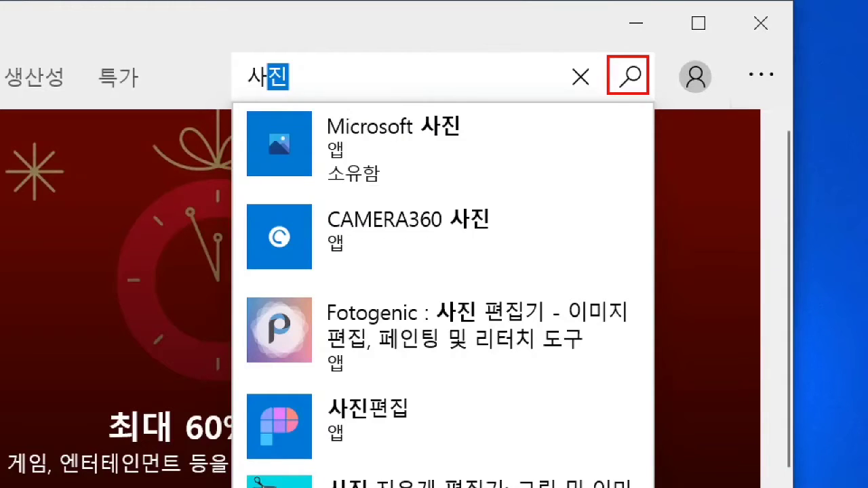
left_click_drag(633, 40, 662, 26)
left_click_drag(239, 101, 319, 99)
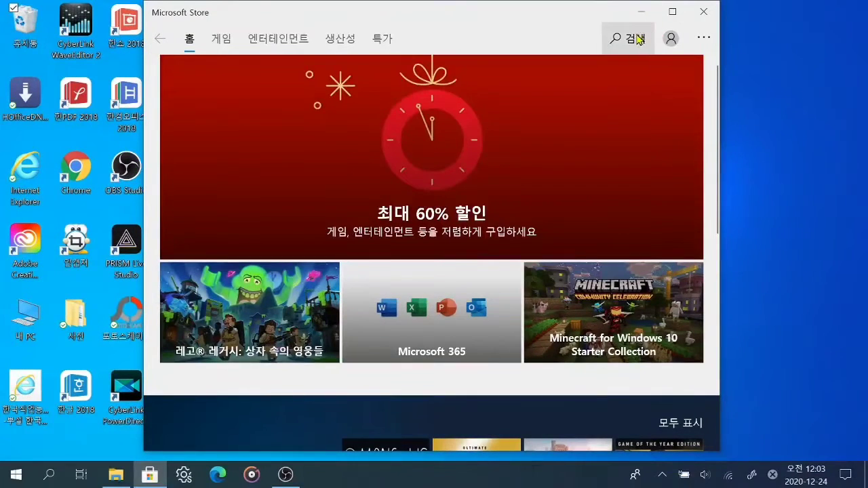
left_click(637, 39)
left_click(641, 38)
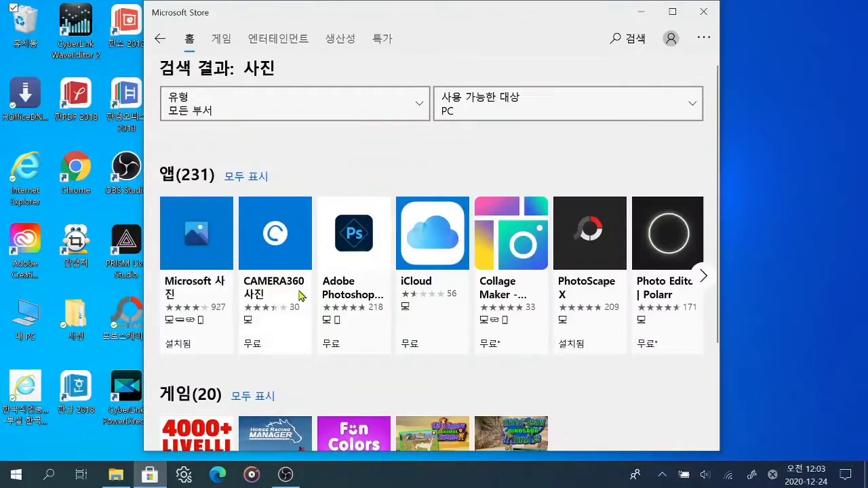
Look over the app and game results for 사진, and show all results in the app category.
scroll(370, 366, "down", 3)
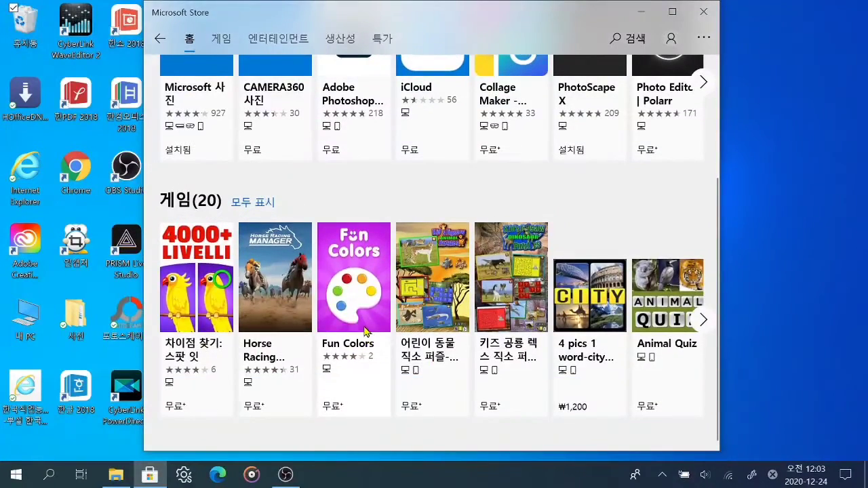
scroll(369, 325, "up", 3)
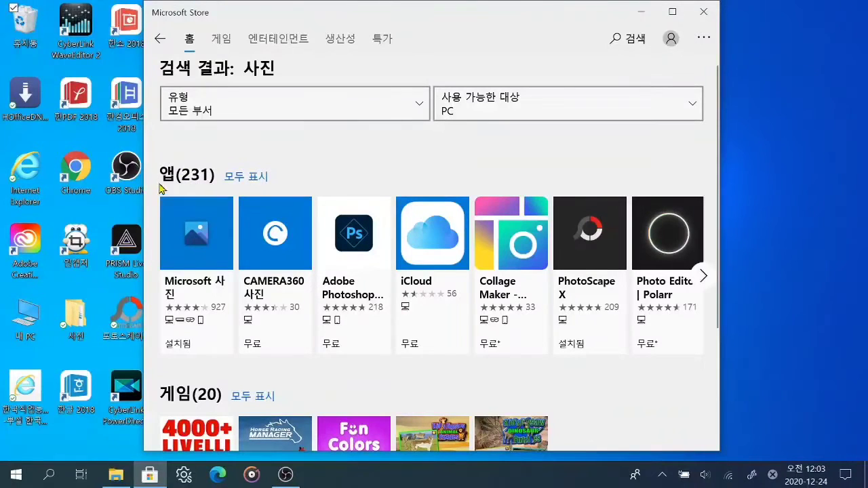
left_click(248, 188)
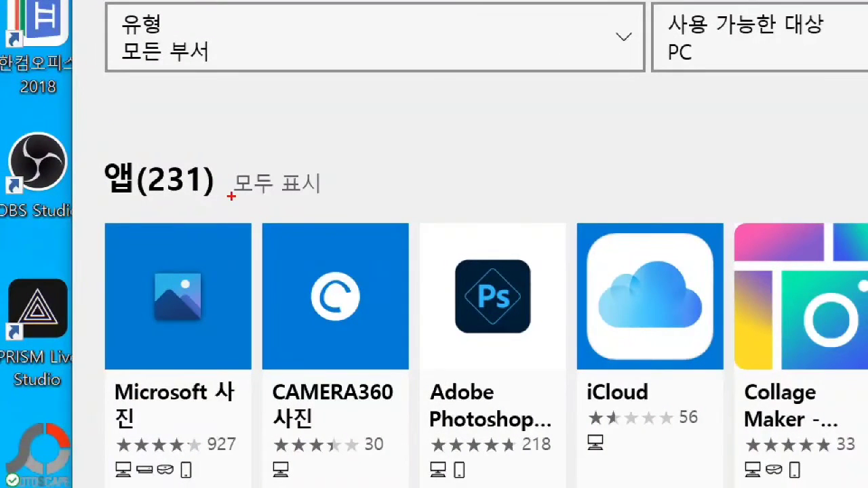
left_click_drag(231, 196, 329, 196)
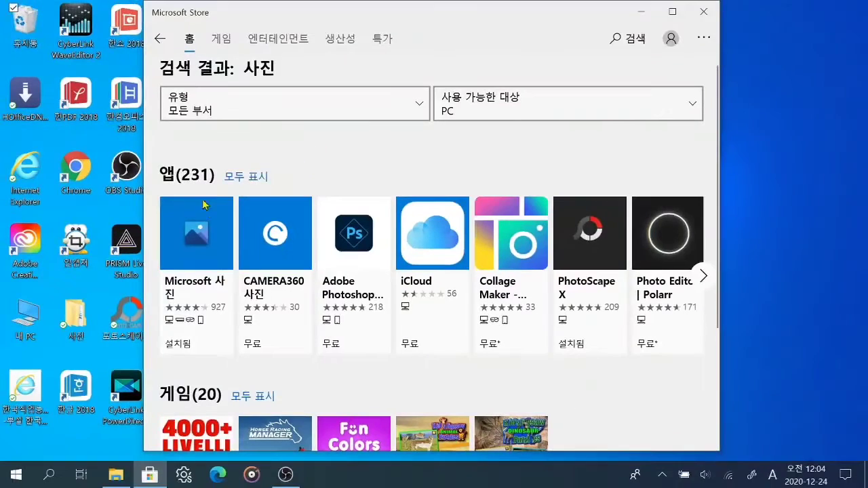
left_click(292, 188)
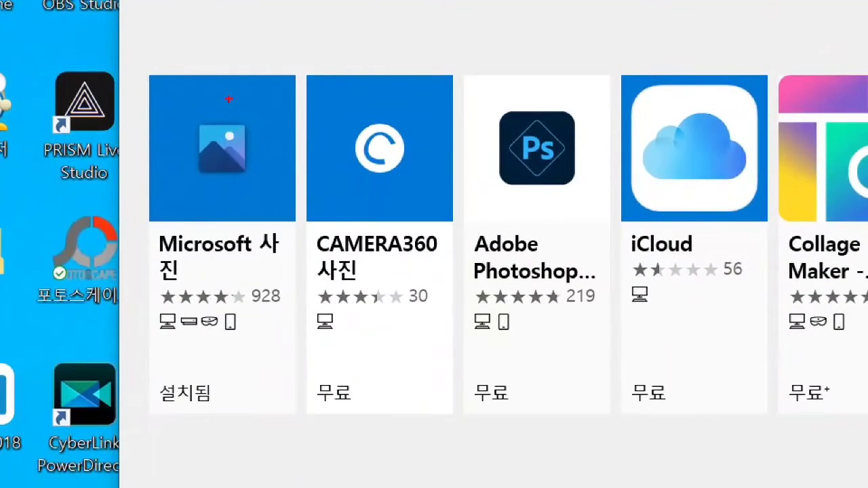
mouse_move(136, 66)
left_mouse_down()
mouse_move(224, 359)
mouse_move(291, 436)
mouse_move(316, 432)
left_mouse_up()
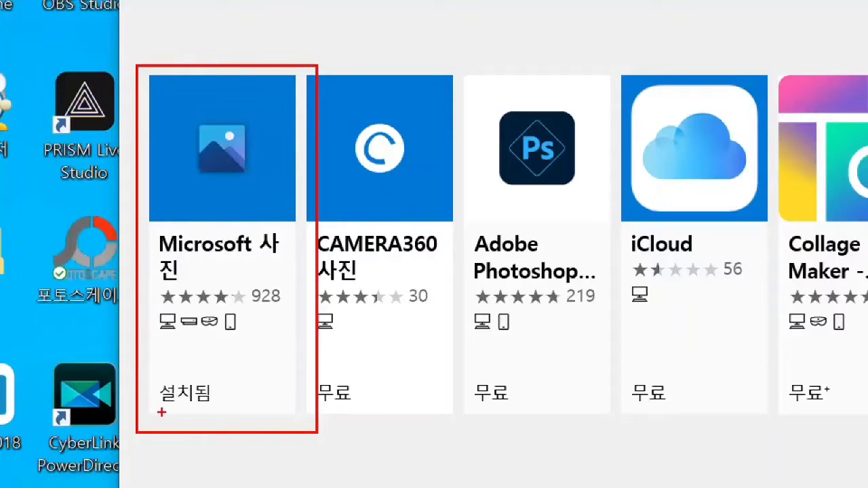
left_click_drag(160, 411, 228, 411)
left_click_drag(218, 390, 220, 402)
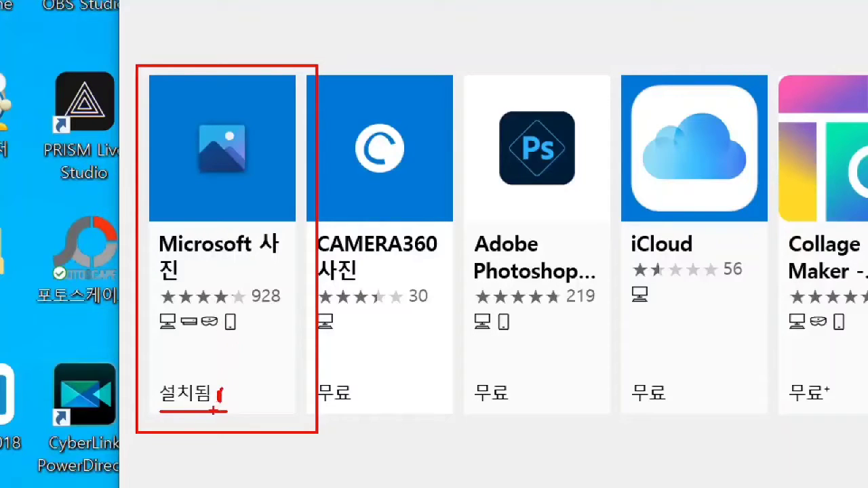
left_click_drag(220, 400, 238, 381)
key("Escape")
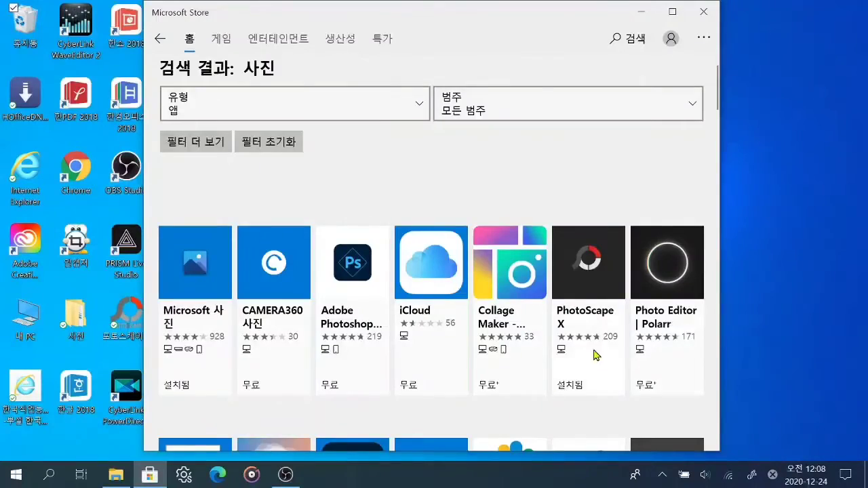
Browse the full list of 사진 apps, checking which are installed, free or paid, and return to the start of the list.
scroll(597, 355, "down", 4)
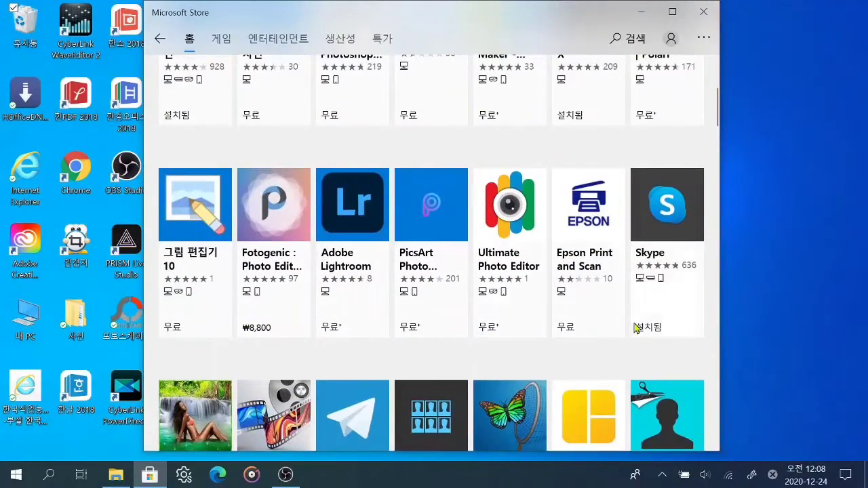
scroll(499, 335, "down", 1)
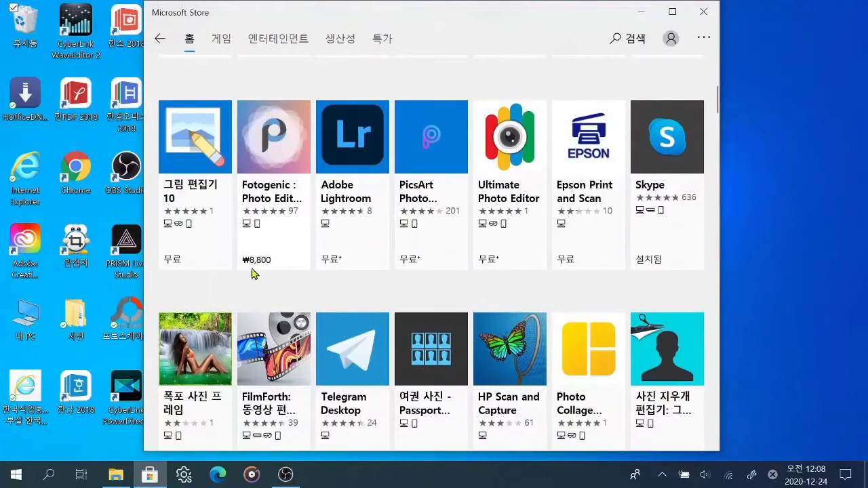
scroll(324, 264, "down", 3)
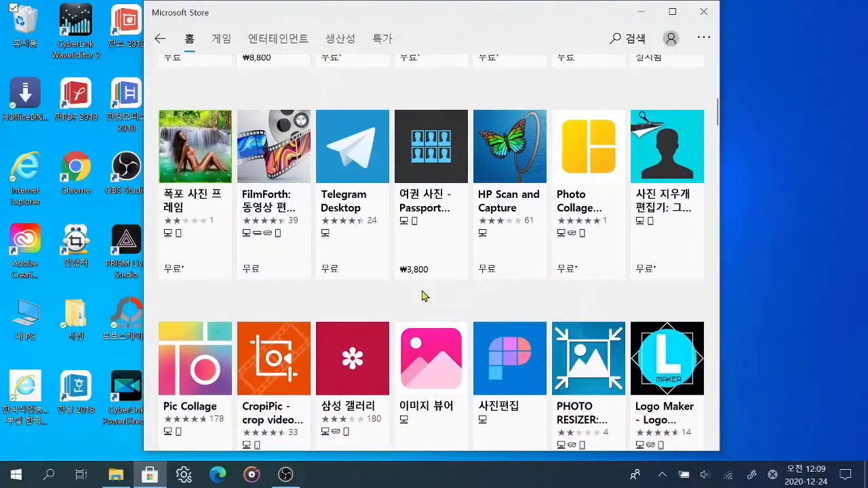
scroll(508, 288, "down", 4)
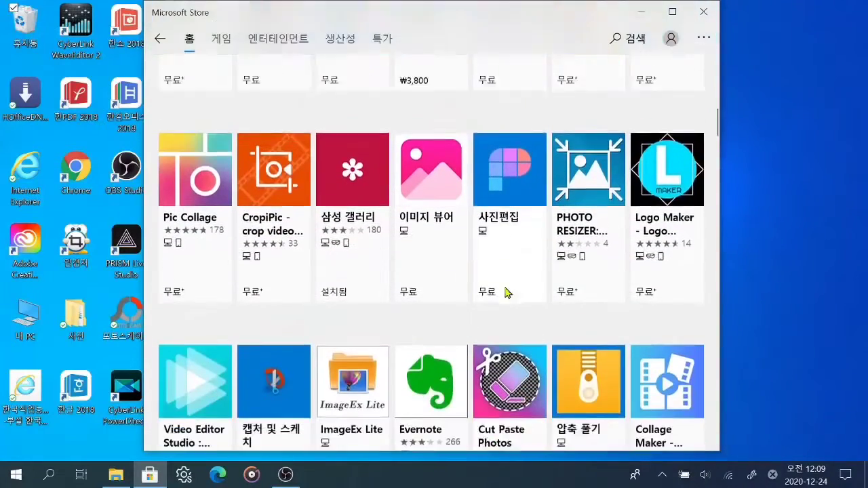
scroll(375, 347, "down", 2)
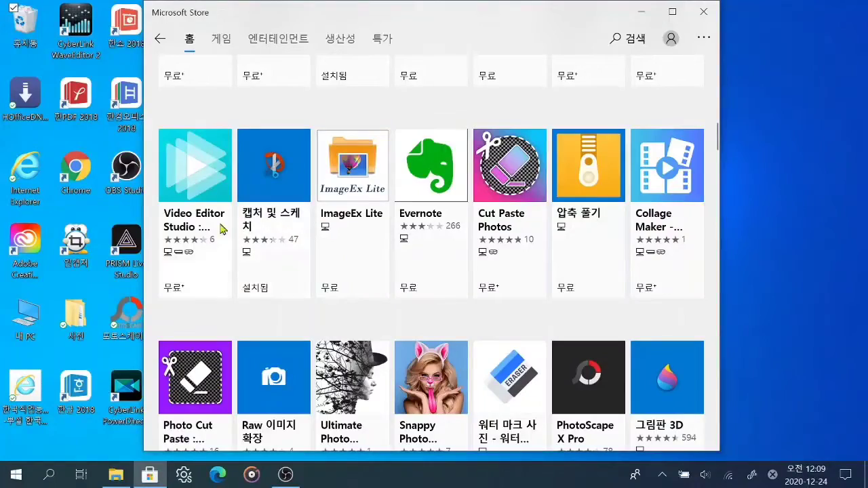
scroll(274, 247, "down", 5)
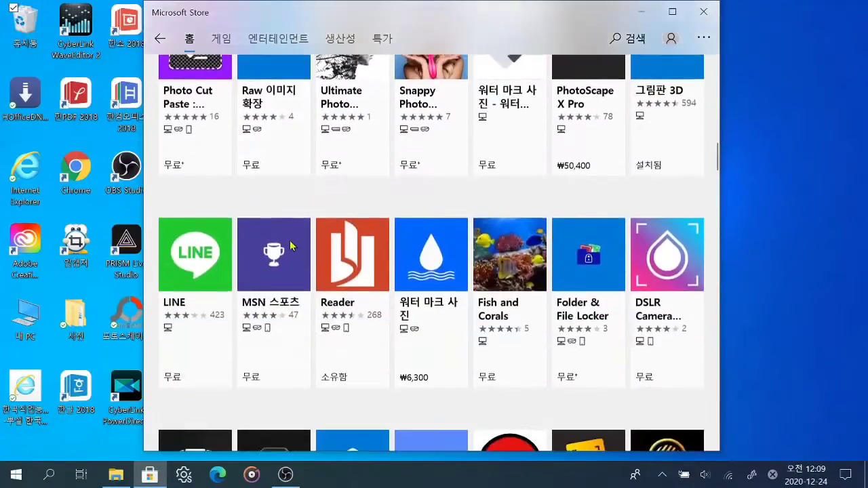
scroll(290, 243, "down", 3)
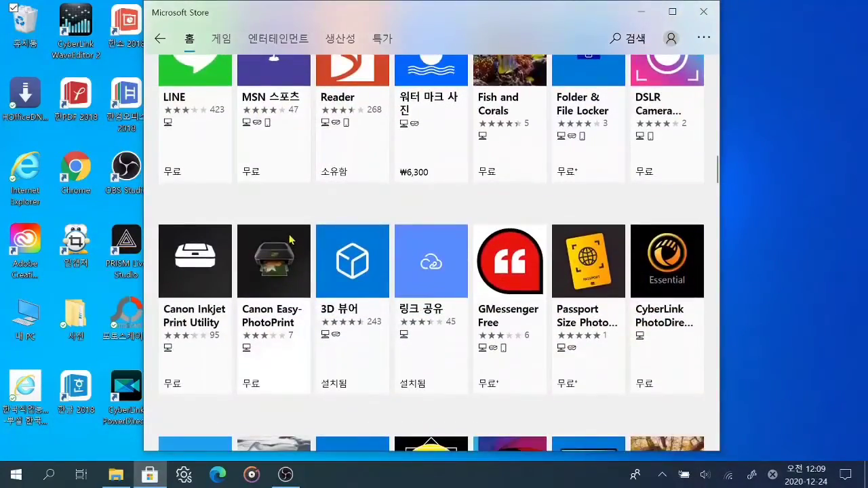
scroll(291, 238, "up", 6)
scroll(290, 237, "up", 10)
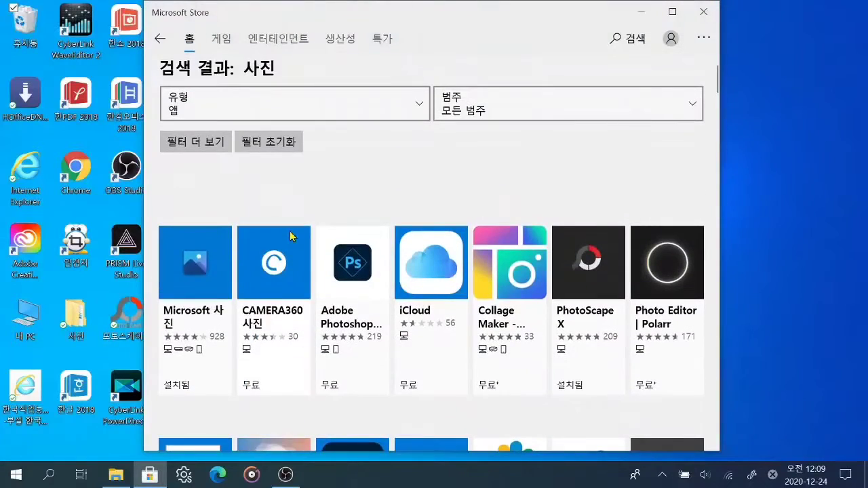
Open the product page of the Microsoft 사진 app from the results.
scroll(298, 220, "down", 2)
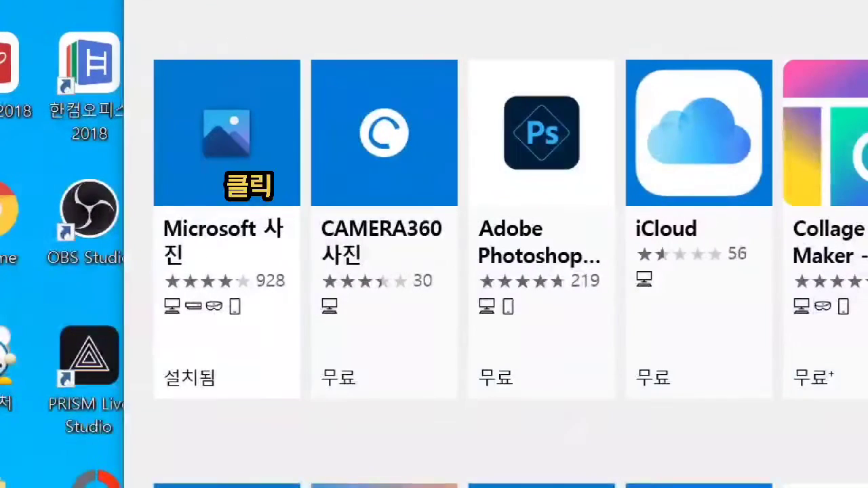
left_click_drag(145, 44, 322, 417)
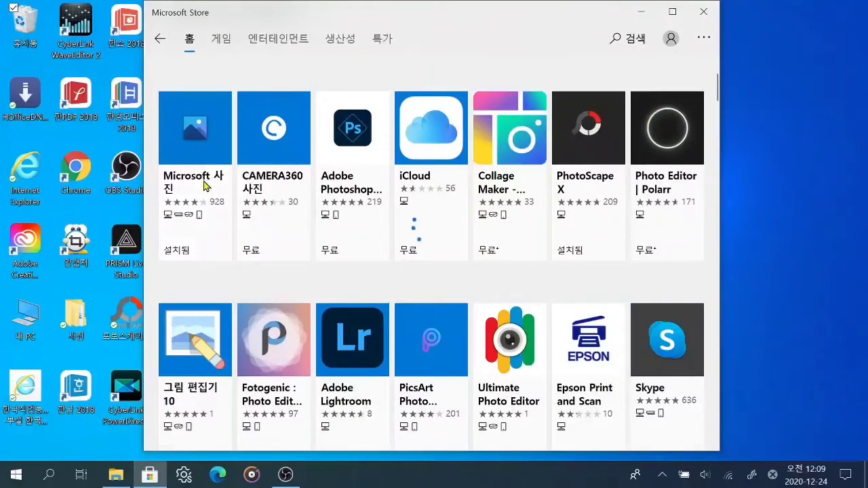
left_click(252, 270)
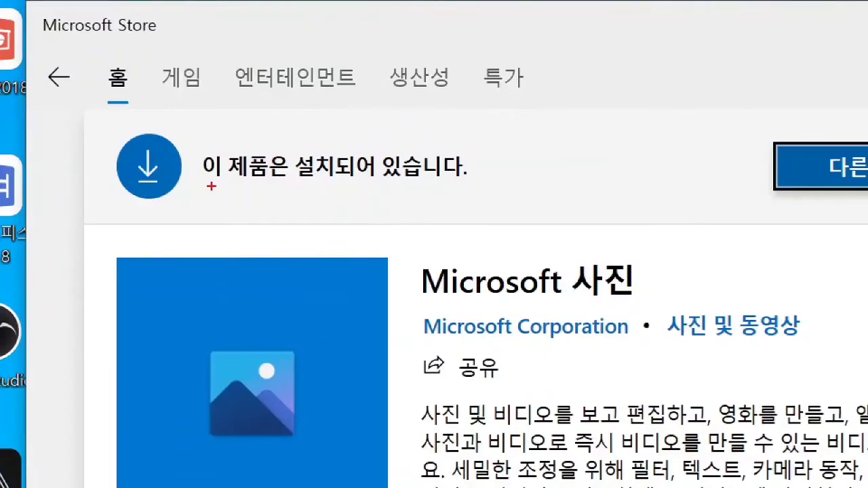
Return from the Microsoft 사진 product page to the search results.
left_click_drag(212, 186, 486, 186)
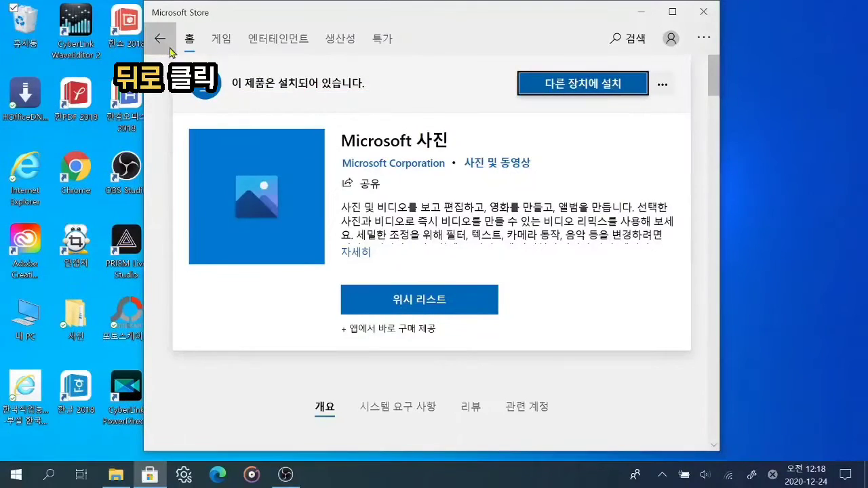
left_click(76, 93)
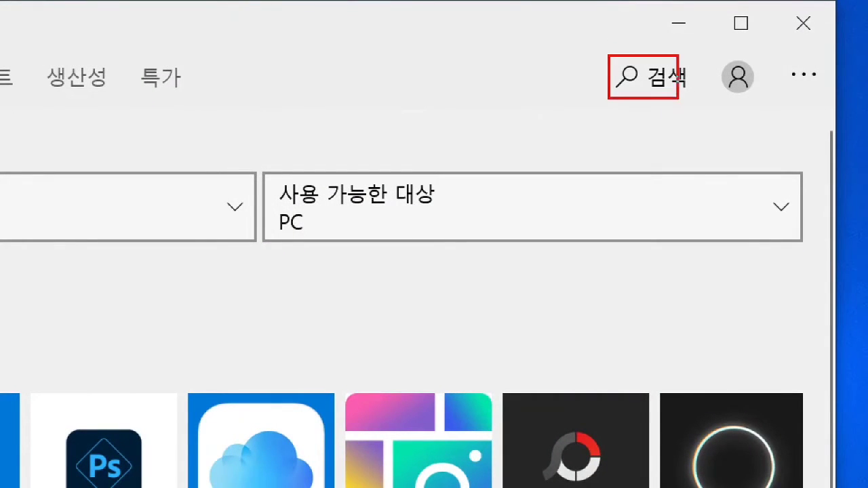
Replace the search term 사진 with "transla" to bring up matching app suggestions.
mouse_move(706, 49)
left_mouse_down()
mouse_move(712, 63)
mouse_move(739, 40)
left_mouse_up()
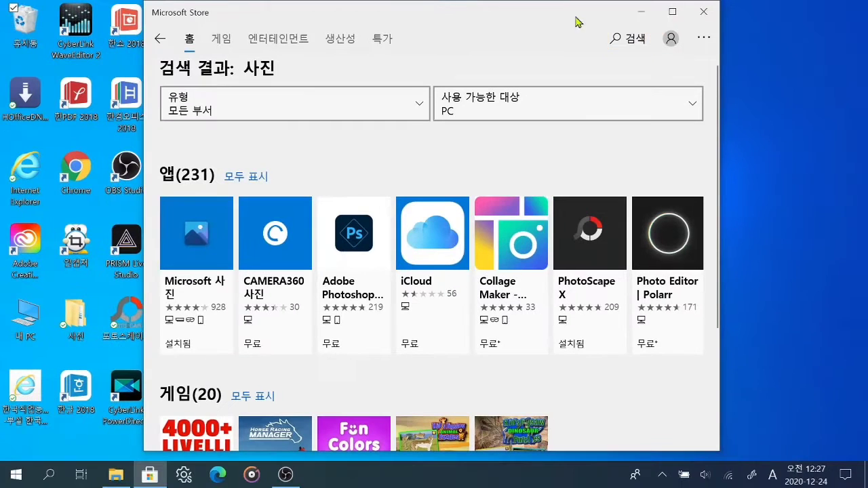
left_click(651, 77)
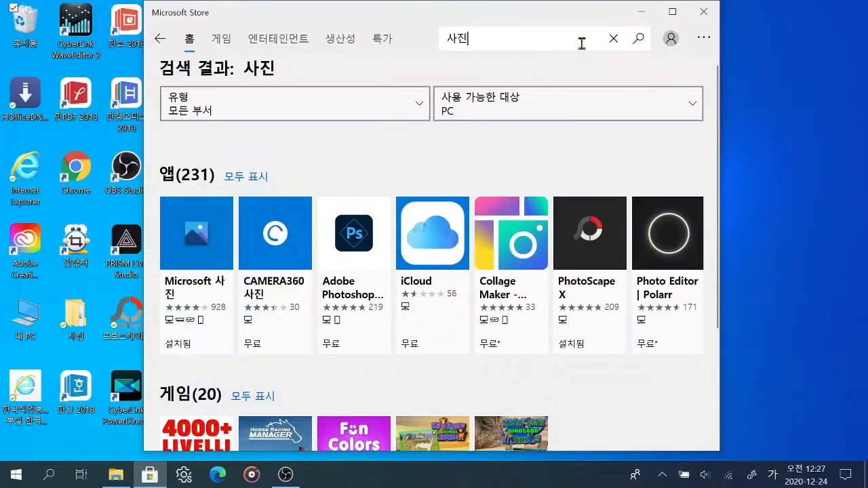
left_click(614, 39)
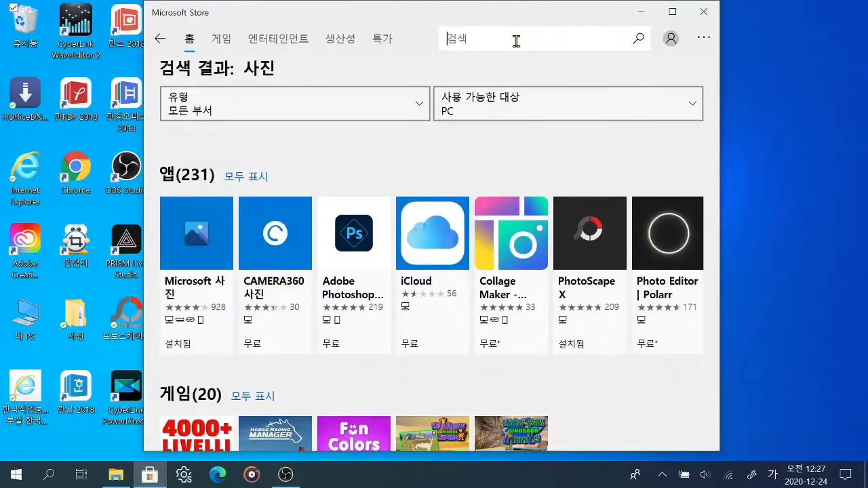
type("transl")
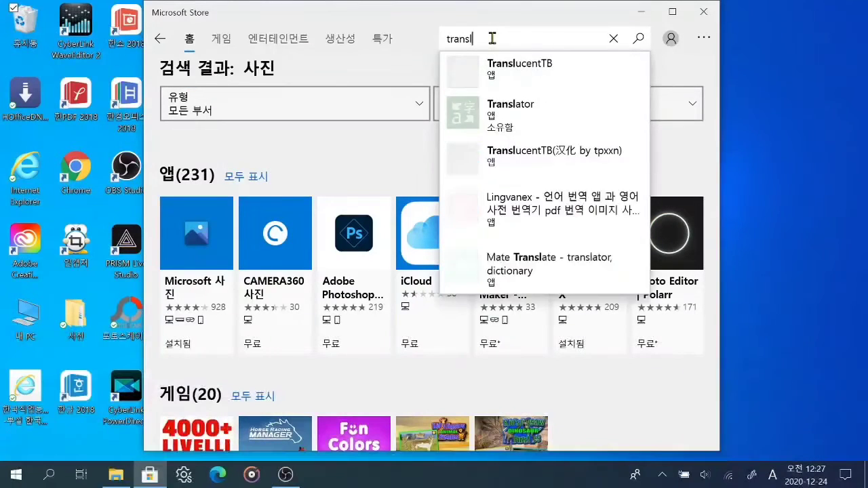
type("a")
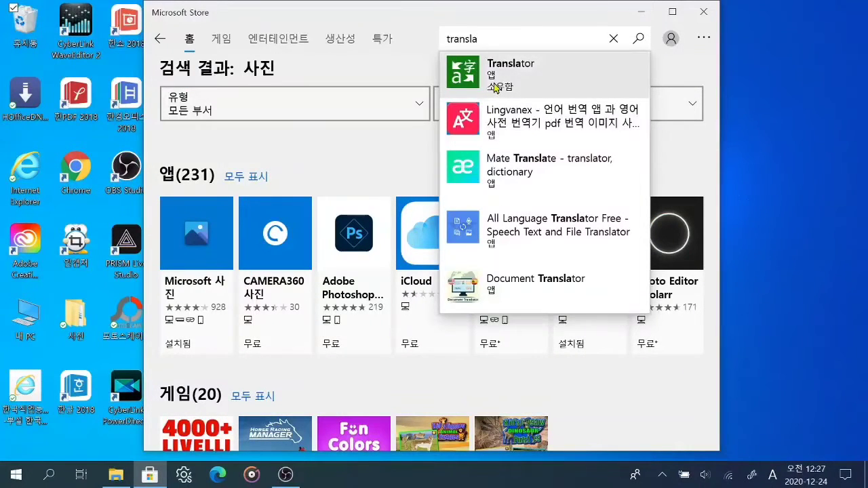
Open the product page of the suggested Translator app and install it.
left_click(486, 71)
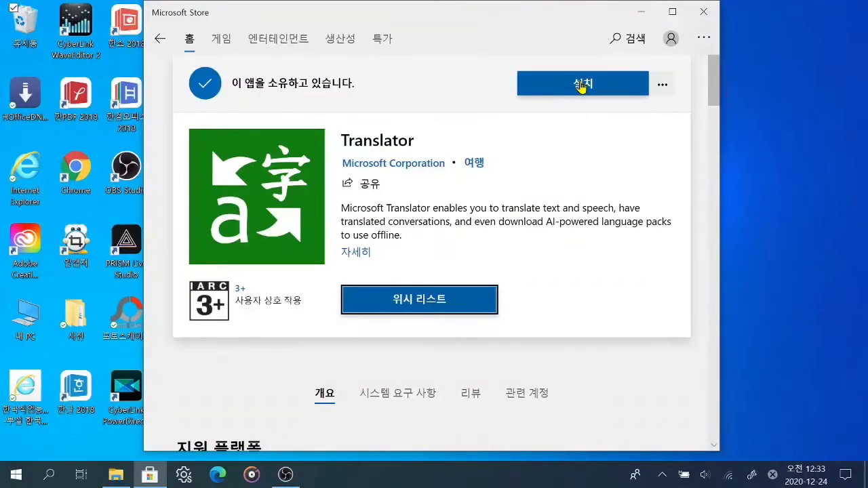
left_click(581, 84)
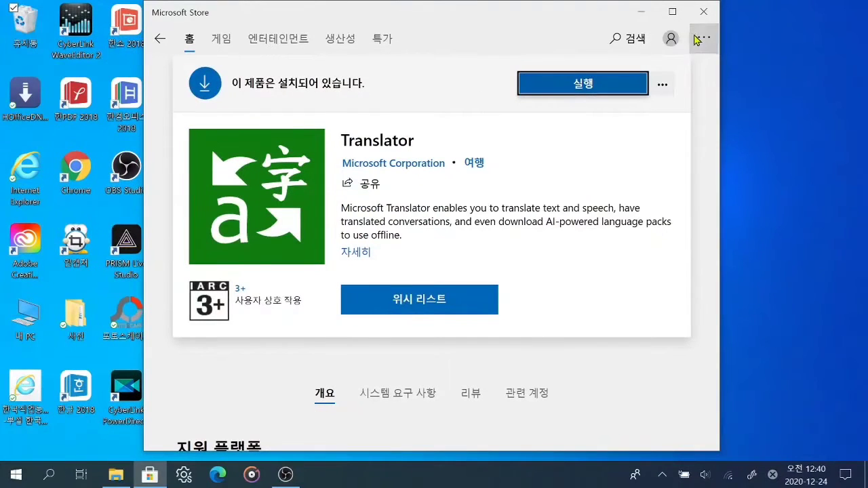
Open the store's 다운로드 및 업데이트 page and look through the recent activity list, returning to its start.
left_click(697, 40)
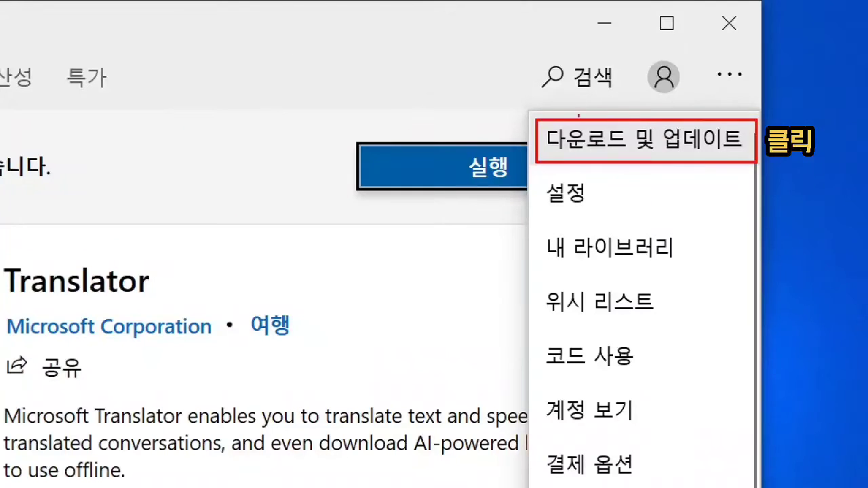
left_click_drag(541, 97, 553, 91)
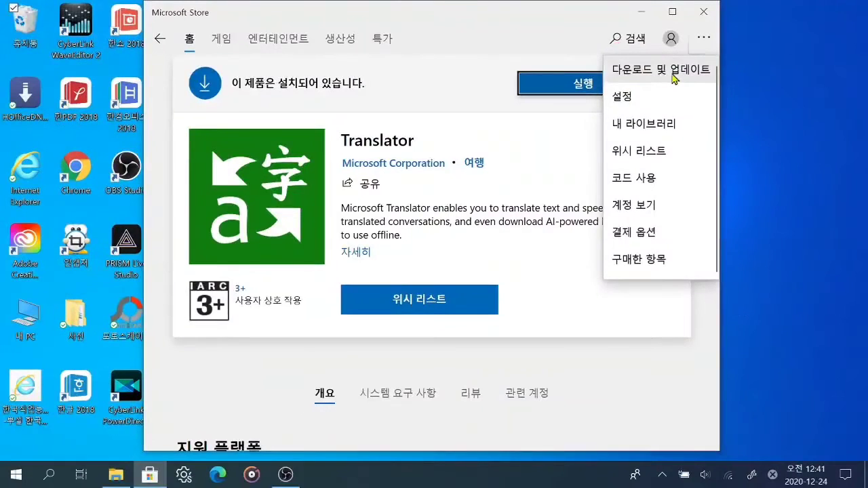
left_click(606, 143)
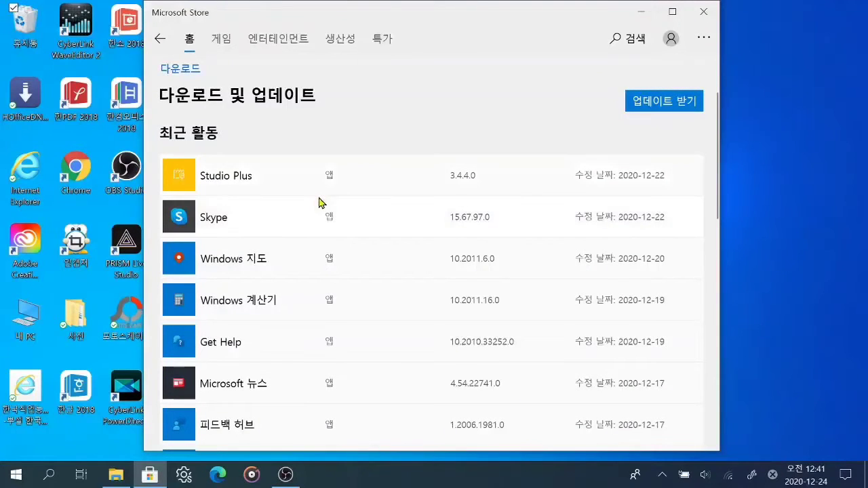
scroll(275, 217, "down", 5)
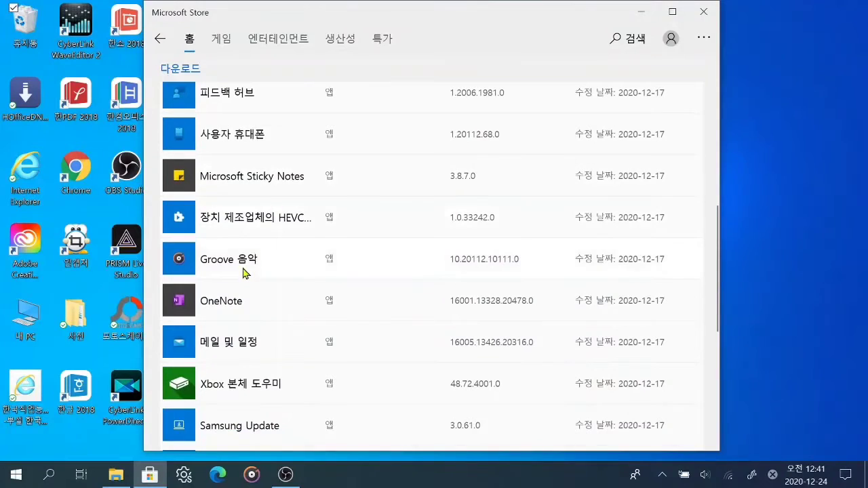
scroll(214, 326, "down", 1)
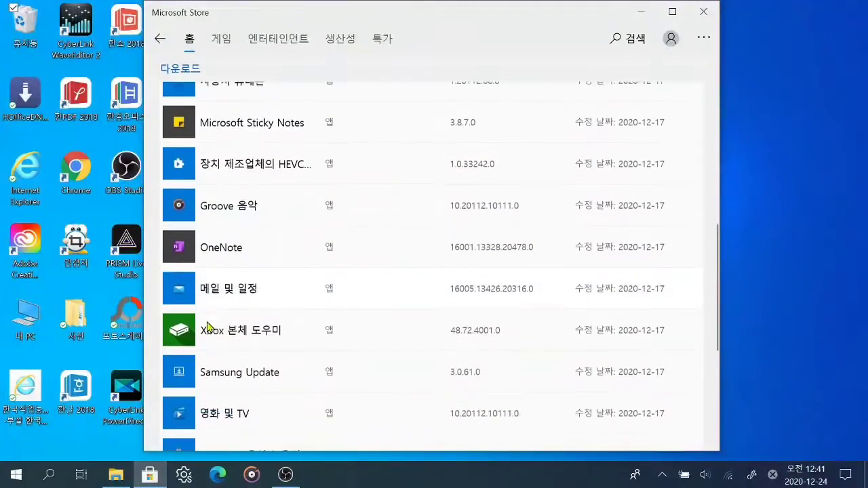
scroll(555, 299, "up", 1)
scroll(552, 297, "up", 6)
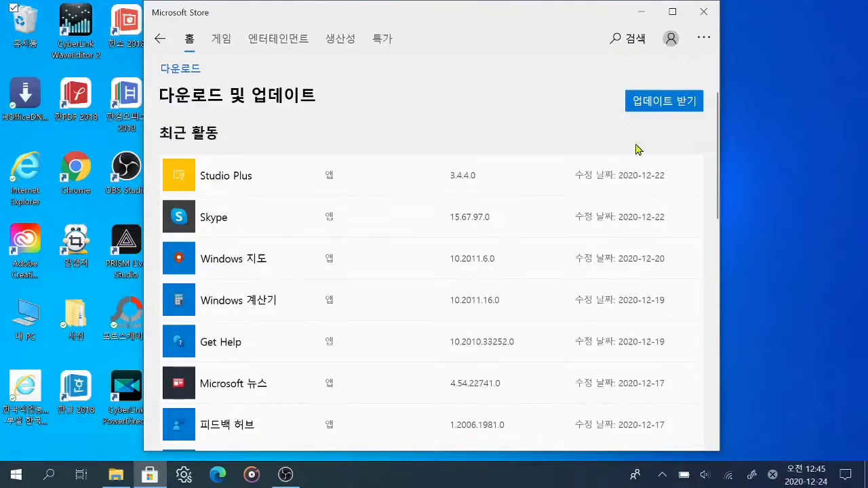
Get the available updates for all installed store apps and close the Microsoft Store.
left_click(680, 108)
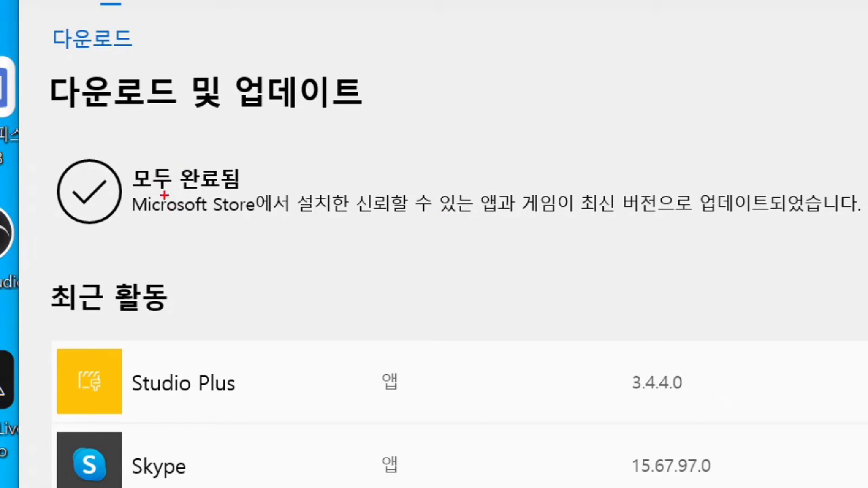
left_click_drag(134, 192, 240, 192)
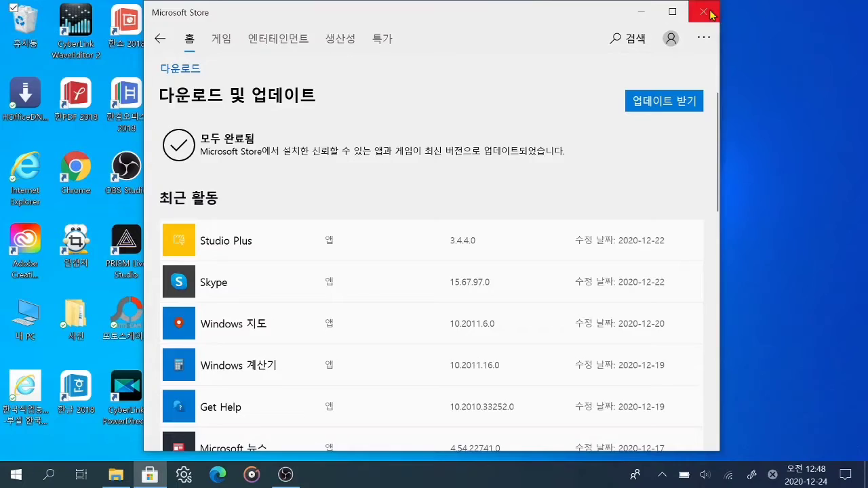
left_click(639, 24)
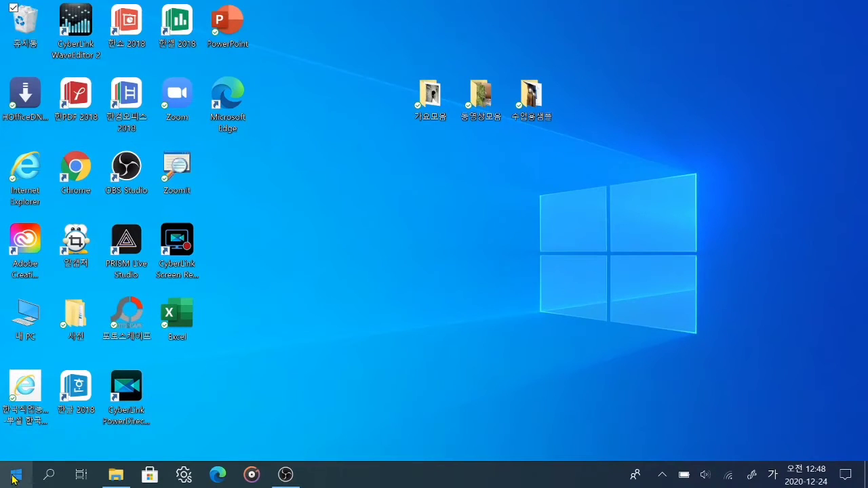
Launch Translator from the T section of the Windows Start app list.
left_click(32, 461)
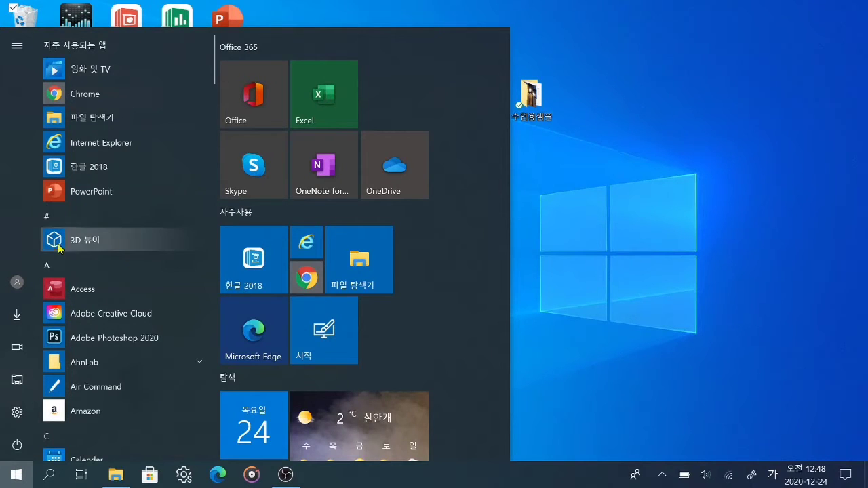
left_click(58, 265)
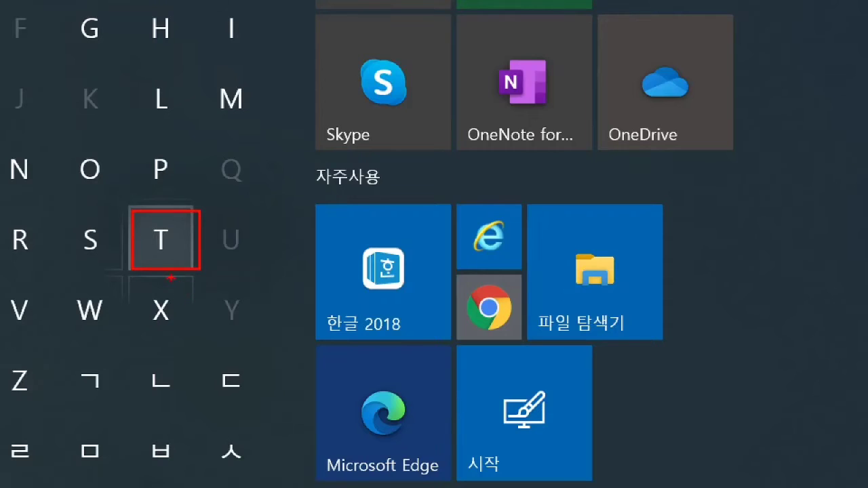
left_click(169, 271)
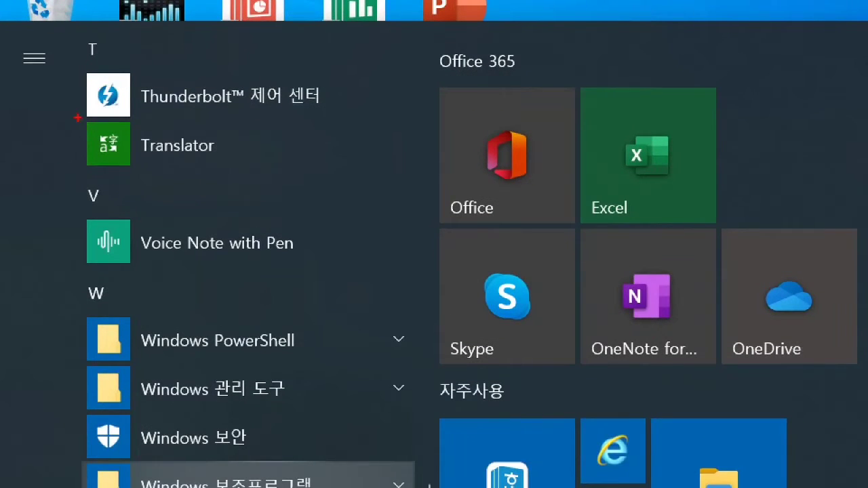
mouse_move(78, 117)
left_mouse_down()
mouse_move(179, 187)
mouse_move(226, 174)
mouse_move(260, 129)
left_mouse_up()
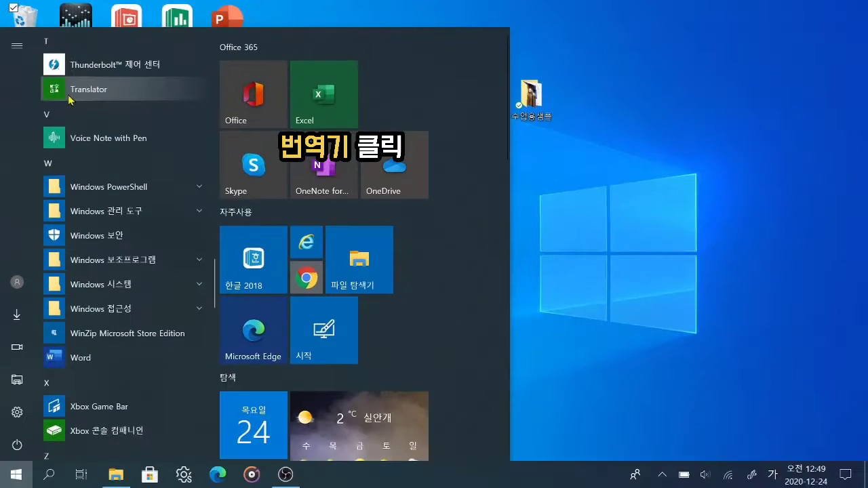
left_click(162, 145)
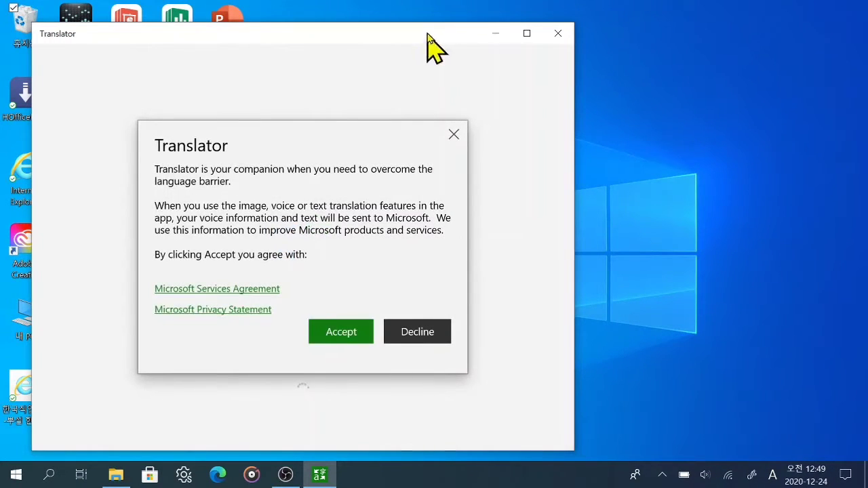
Move the Translator window nearer the middle of the desktop, accept the service agreement and dismiss the feature introduction.
left_click_drag(427, 42, 508, 27)
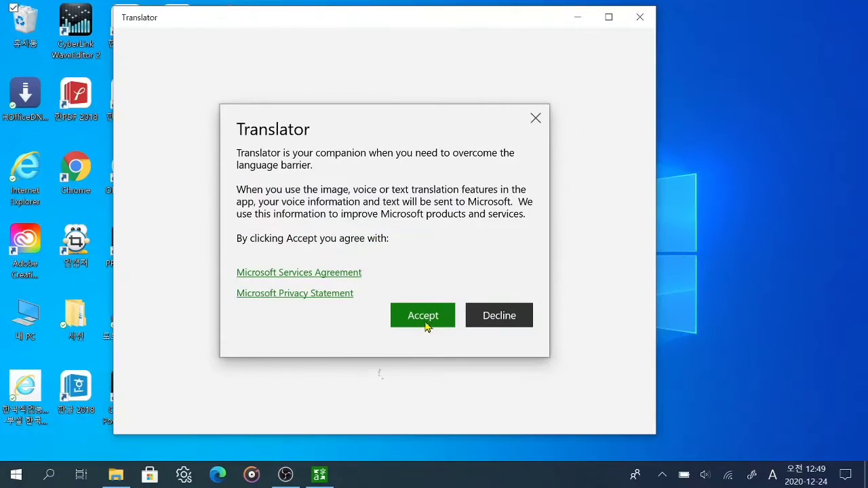
left_click(441, 316)
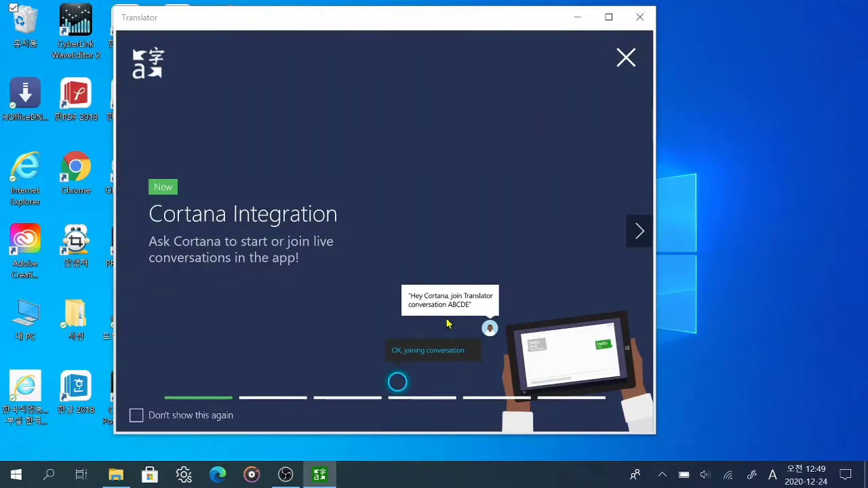
left_click(626, 58)
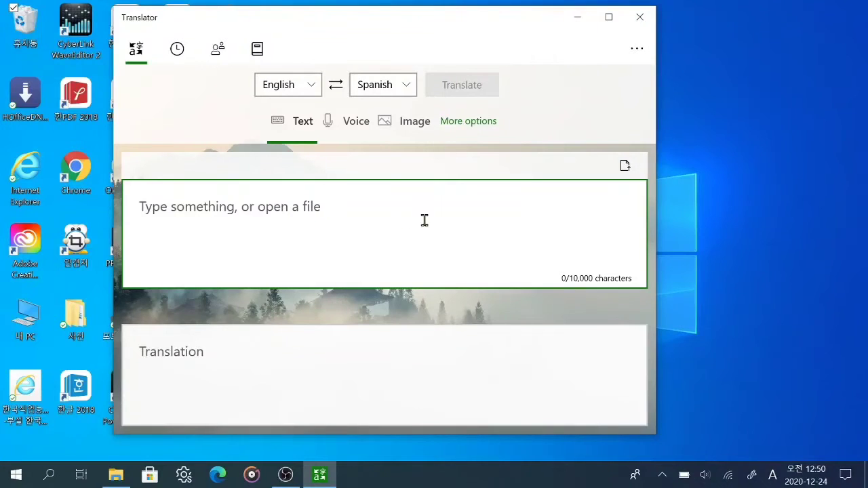
Maximize the Translator window and restore it to its smaller size.
left_click(618, 19)
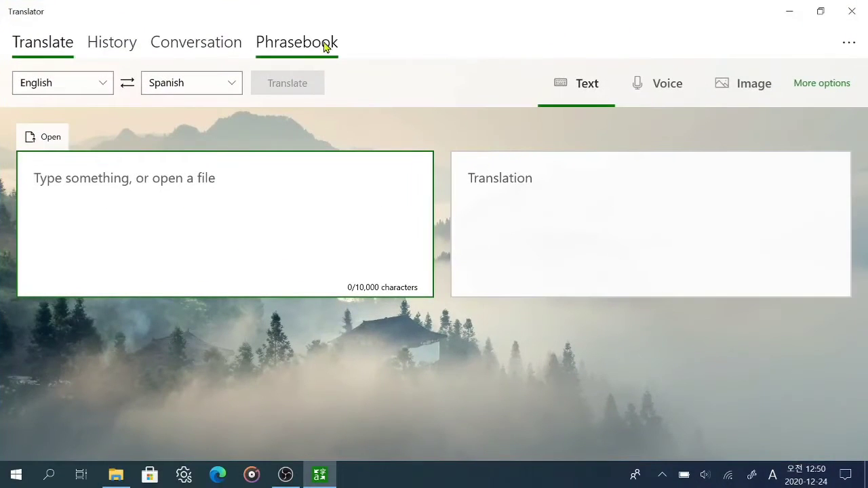
left_click(823, 8)
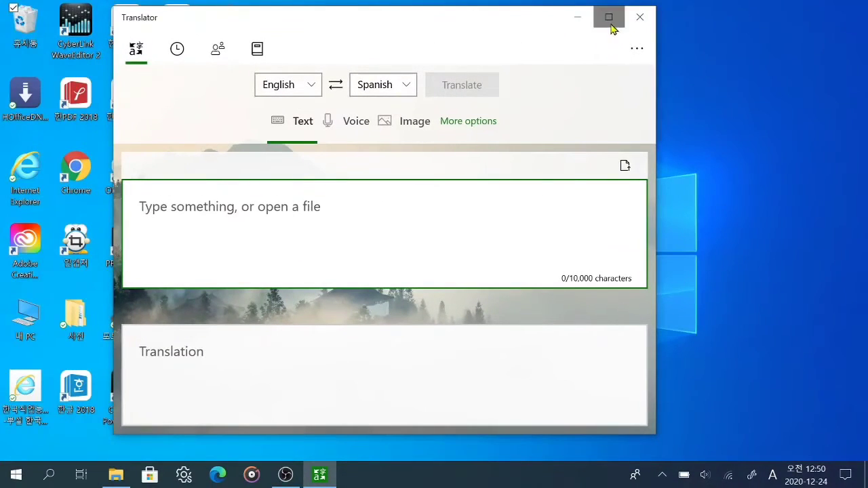
left_click(608, 17)
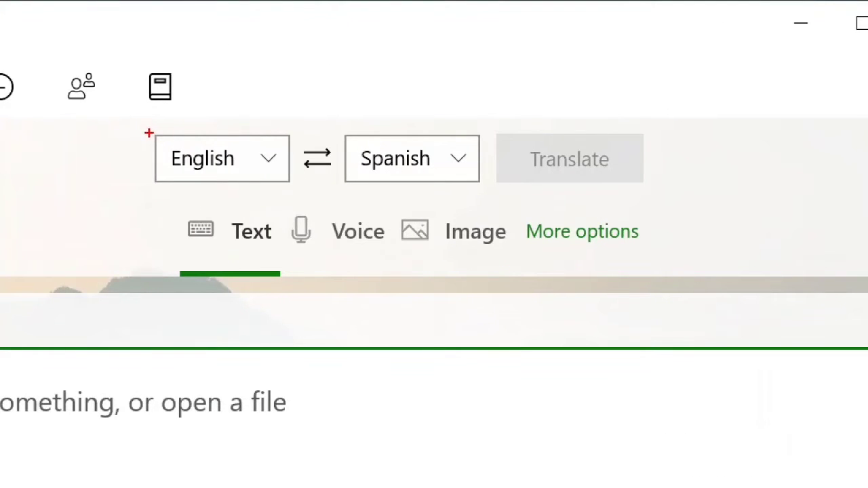
left_click_drag(143, 116, 143, 154)
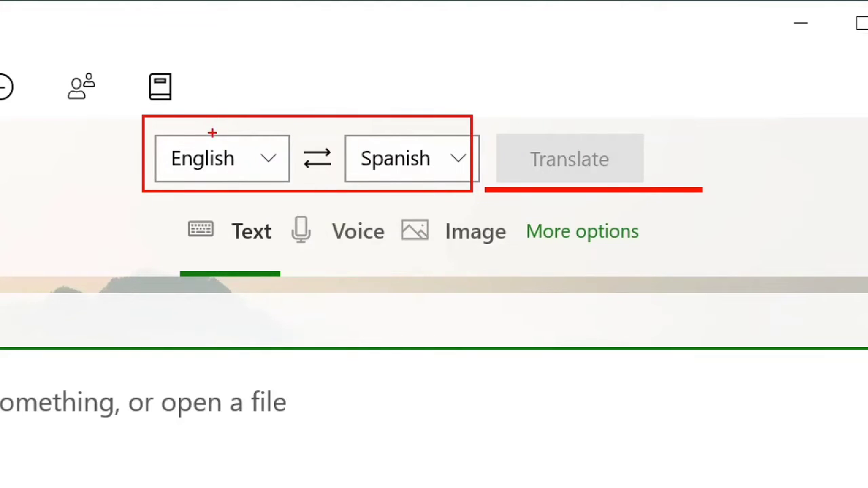
left_click_drag(221, 124, 212, 149)
mouse_move(407, 121)
left_mouse_down()
mouse_move(399, 156)
mouse_move(453, 144)
left_mouse_up()
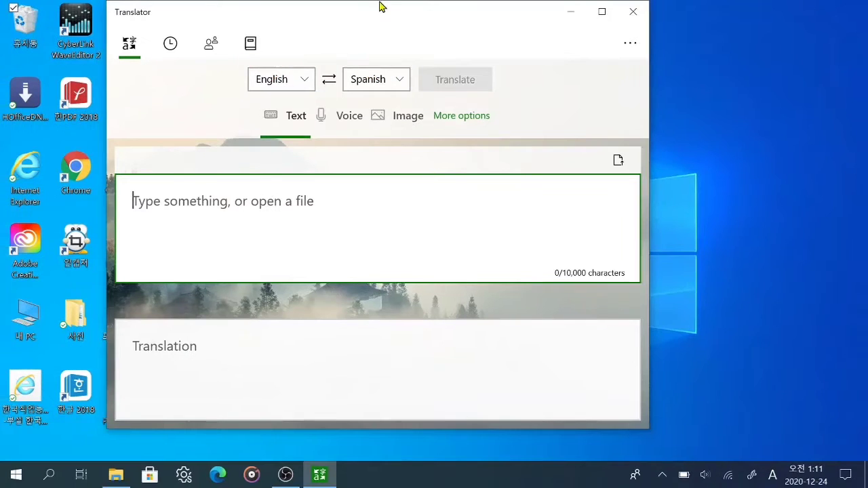
Set the source language of the text translation to Korean.
left_click(268, 154)
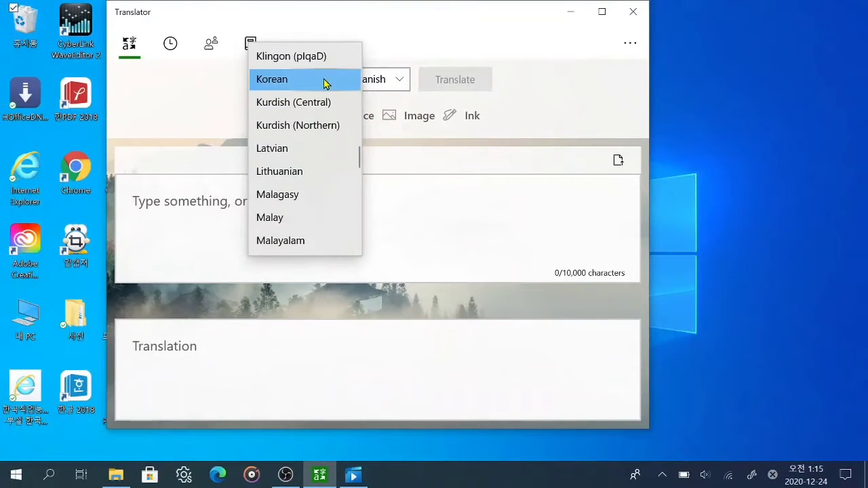
scroll(317, 139, "down", 2)
scroll(316, 142, "up", 4)
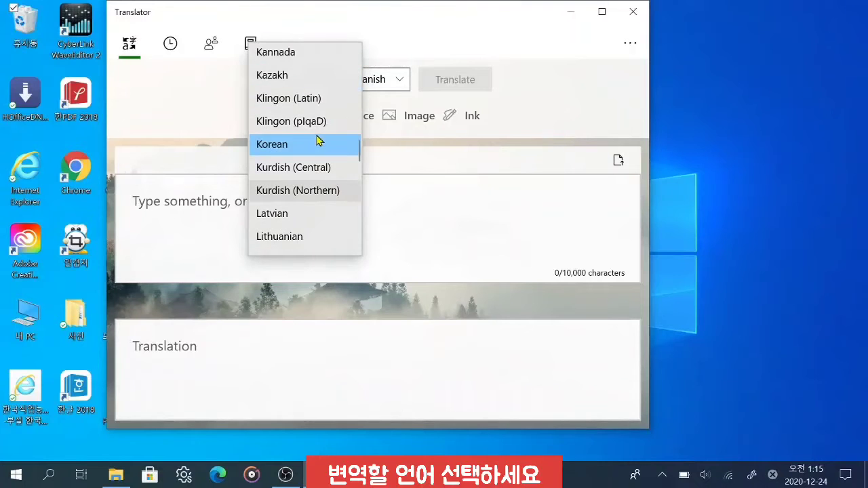
left_click(301, 146)
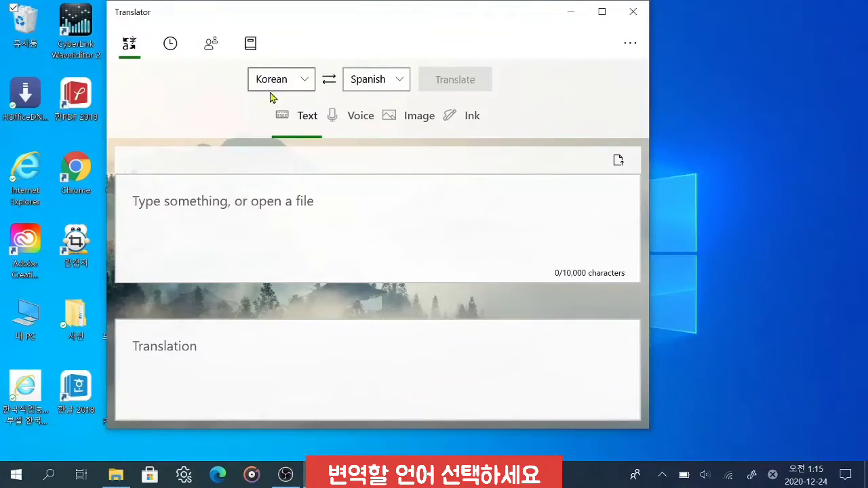
Set the target language of the text translation to English.
left_click(399, 81)
scroll(407, 132, "down", 3)
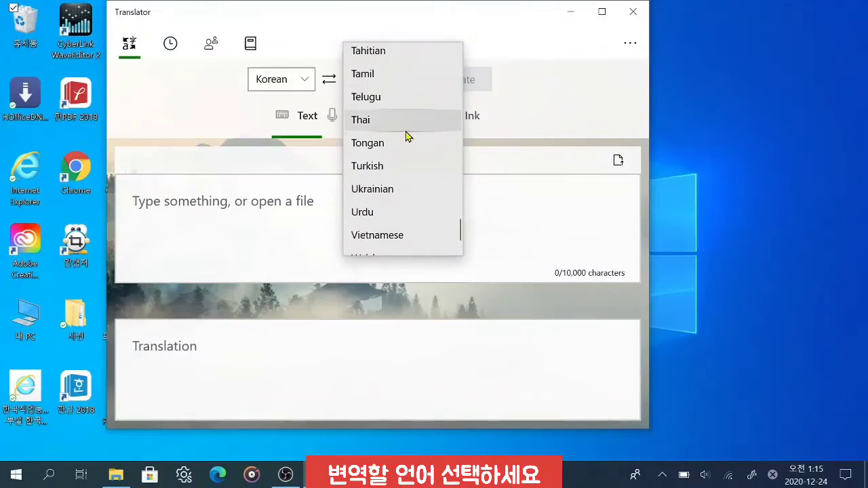
scroll(408, 132, "up", 2)
scroll(408, 130, "up", 10)
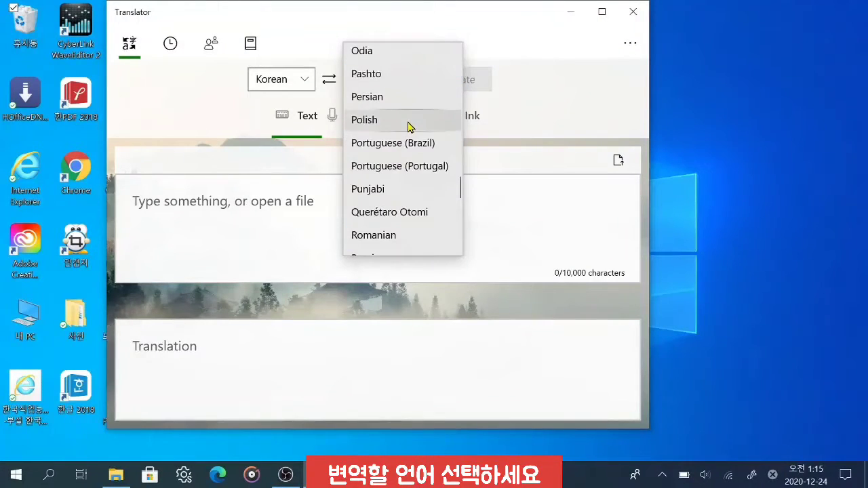
scroll(410, 122, "up", 5)
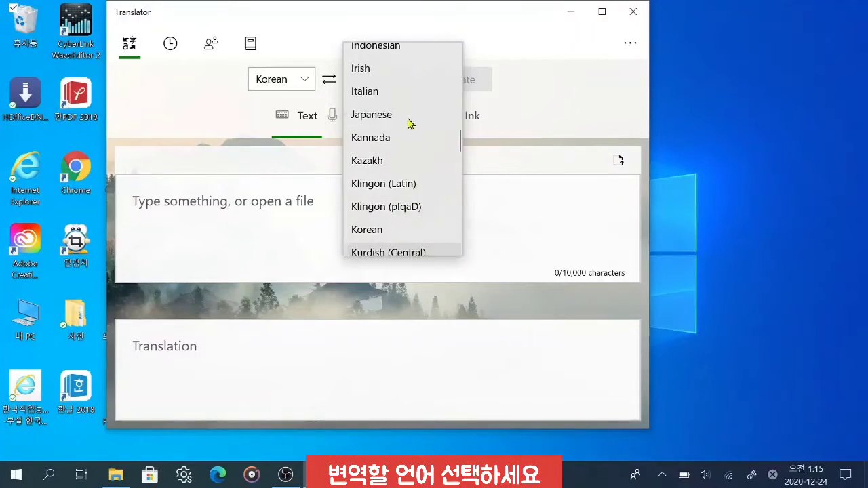
scroll(419, 118, "up", 1)
scroll(419, 118, "down", 4)
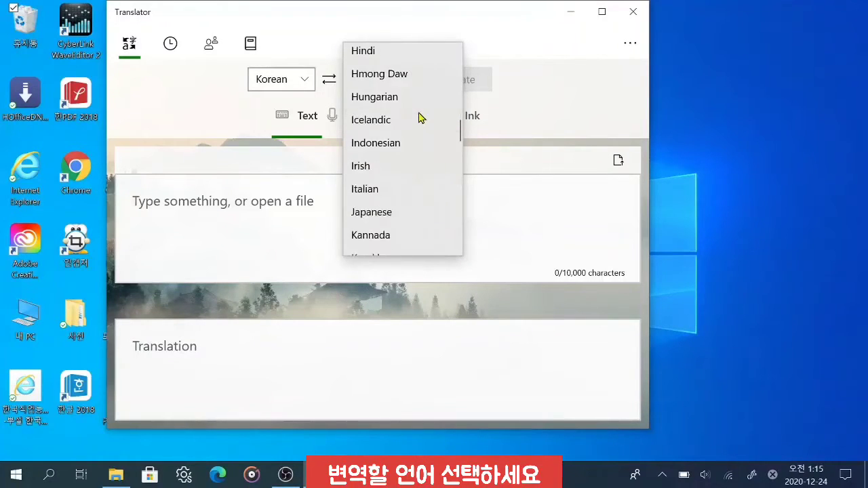
scroll(418, 116, "down", 2)
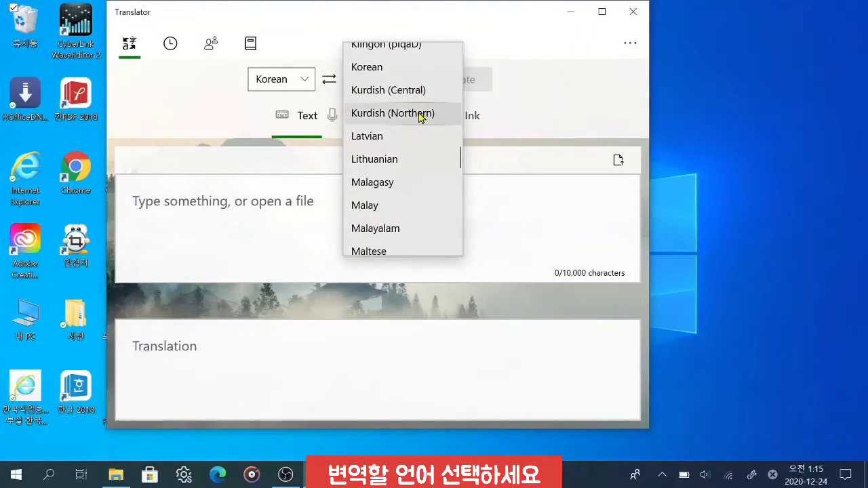
scroll(418, 117, "up", 4)
scroll(418, 117, "up", 6)
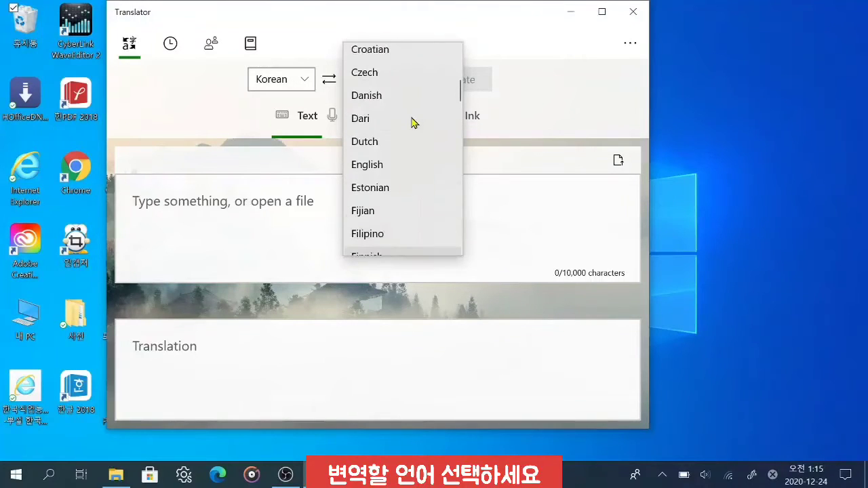
left_click(396, 163)
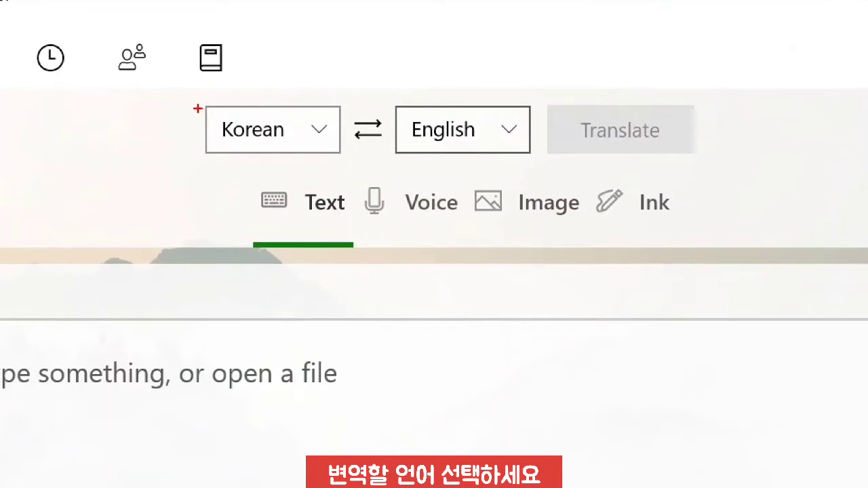
mouse_move(194, 97)
left_mouse_down()
mouse_move(237, 158)
mouse_move(541, 165)
left_mouse_up()
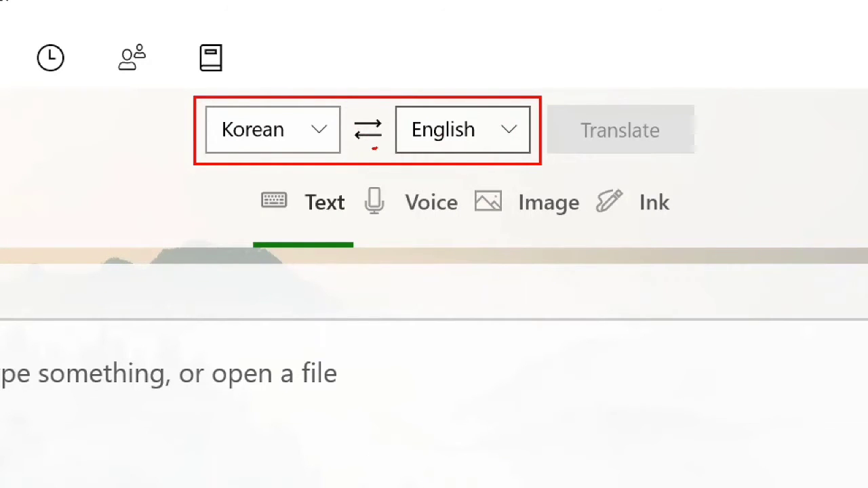
mouse_move(350, 134)
left_mouse_down()
mouse_move(380, 113)
mouse_move(389, 150)
mouse_move(353, 124)
left_mouse_up()
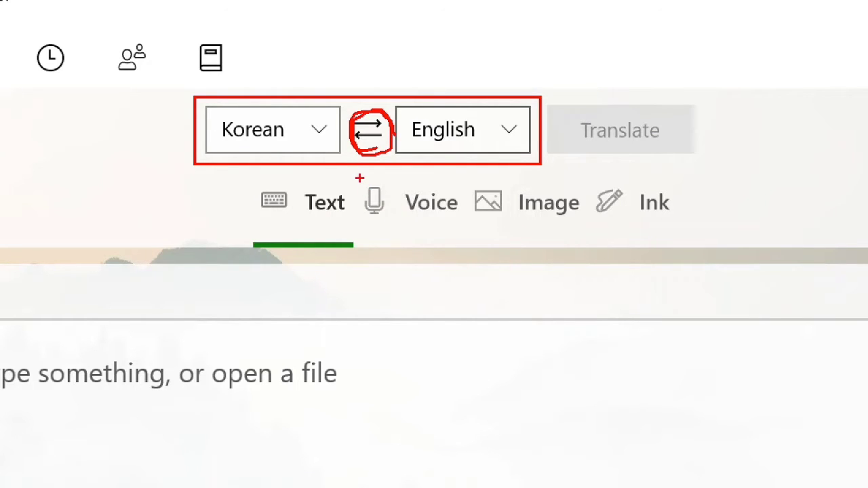
mouse_move(358, 178)
left_mouse_down()
mouse_move(368, 206)
mouse_move(416, 228)
mouse_move(466, 226)
left_mouse_up()
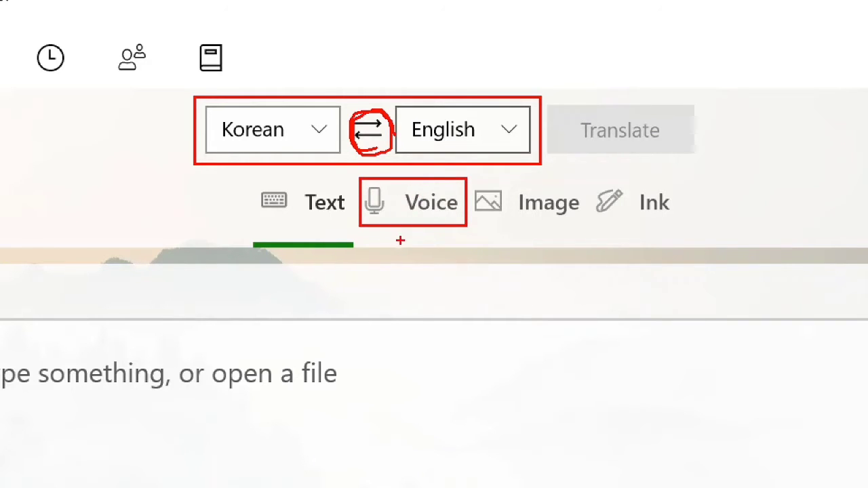
mouse_move(411, 170)
left_mouse_down()
mouse_move(427, 194)
mouse_move(470, 160)
left_mouse_up()
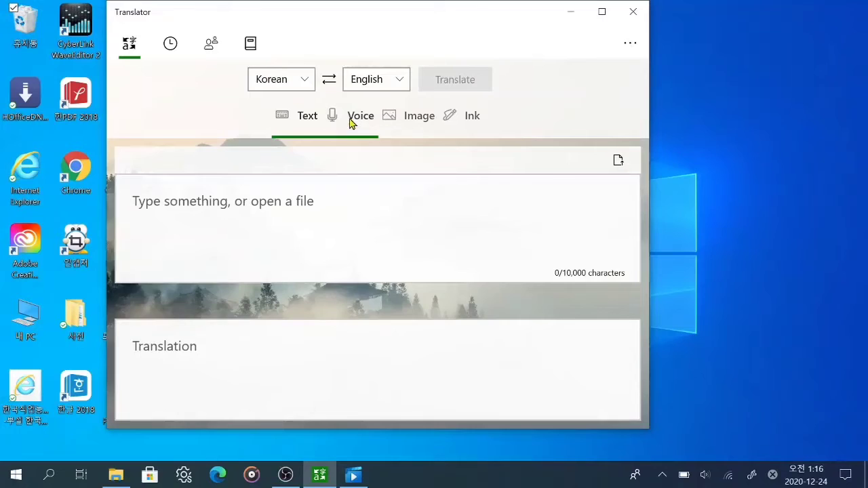
Switch to voice translation and record the Korean sentences to translate, allowing Translator access to the microphone.
left_click(415, 208)
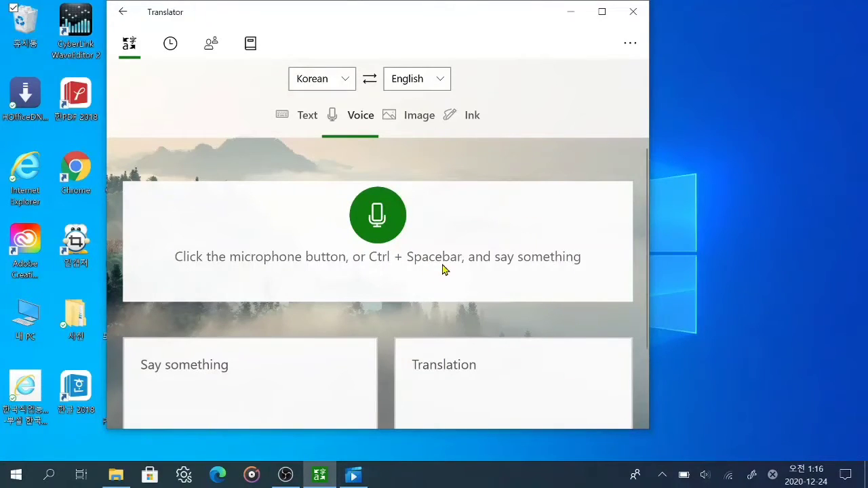
left_click(378, 224)
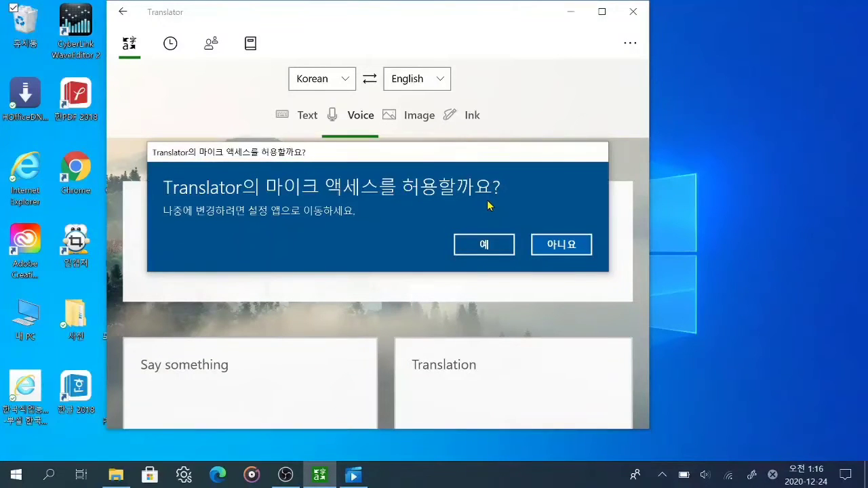
left_click(485, 244)
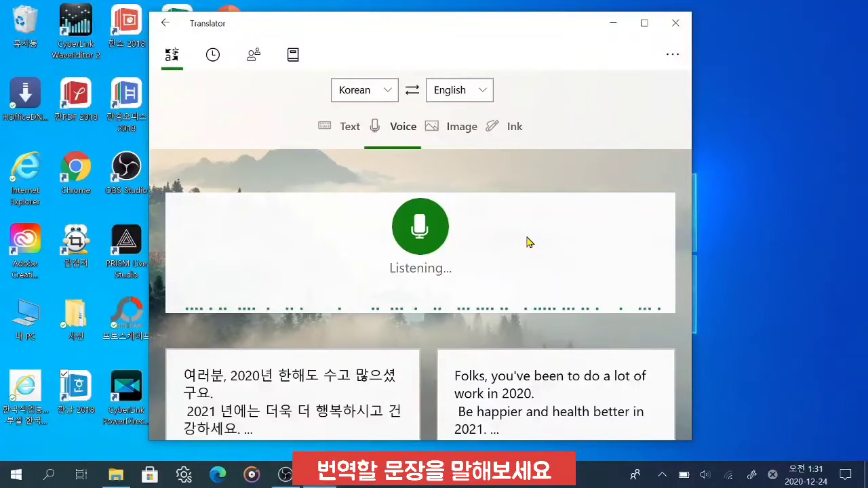
left_click(424, 247)
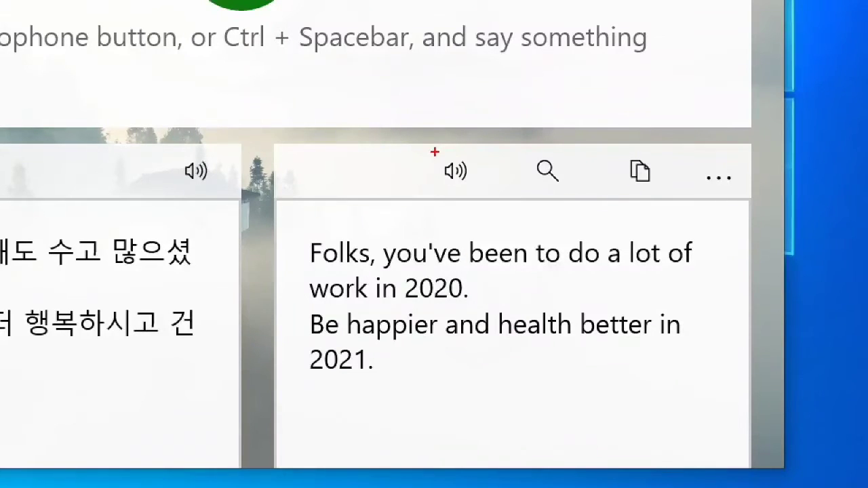
Play the English translation aloud and copy its text.
mouse_move(434, 151)
left_mouse_down()
mouse_move(446, 191)
mouse_move(479, 197)
left_mouse_up()
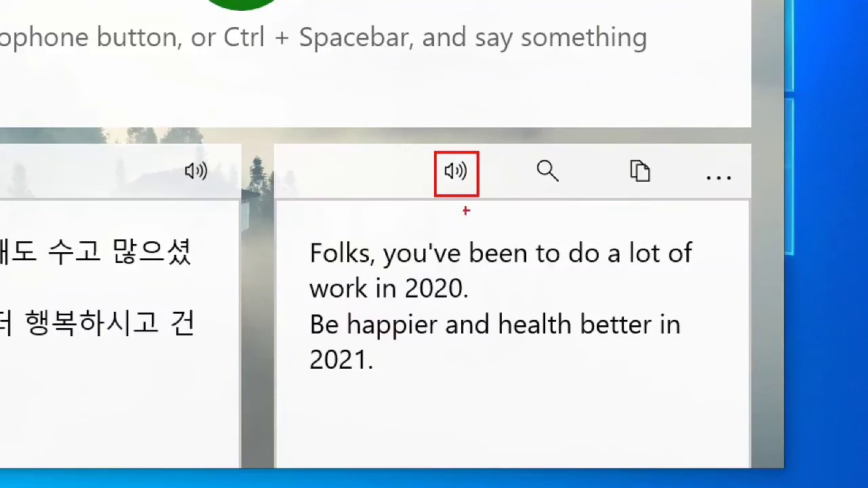
left_click_drag(477, 147, 493, 137)
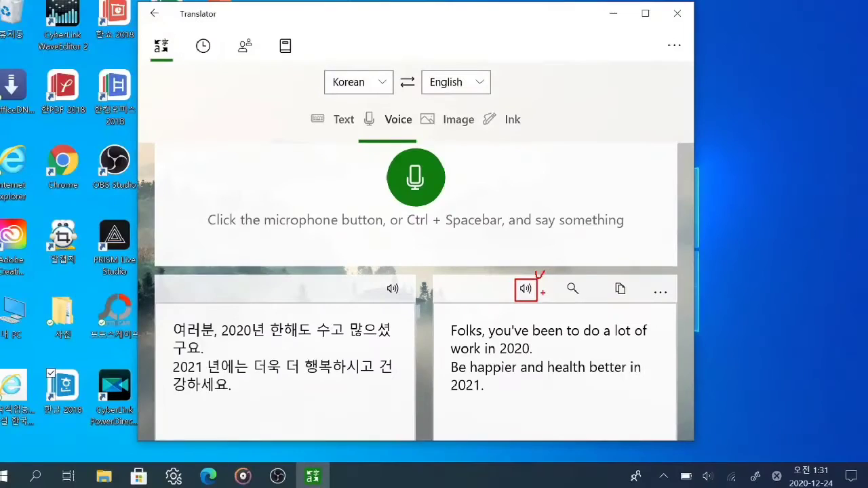
left_click(528, 289)
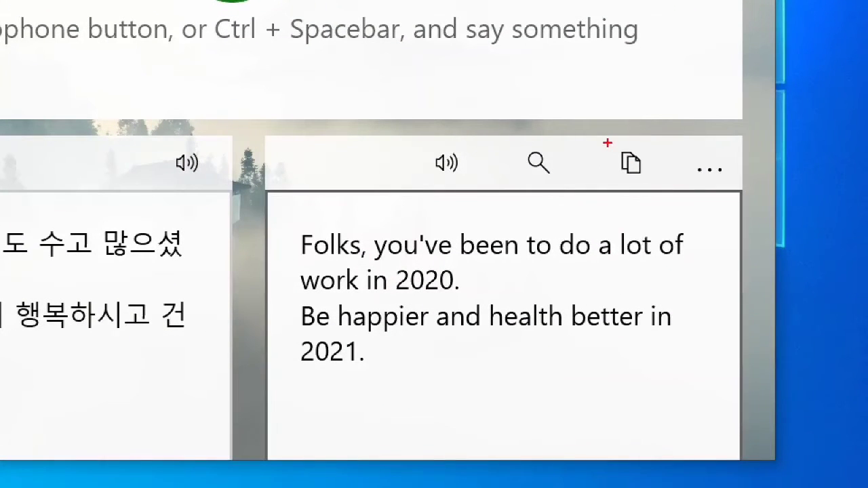
left_click_drag(608, 143, 657, 181)
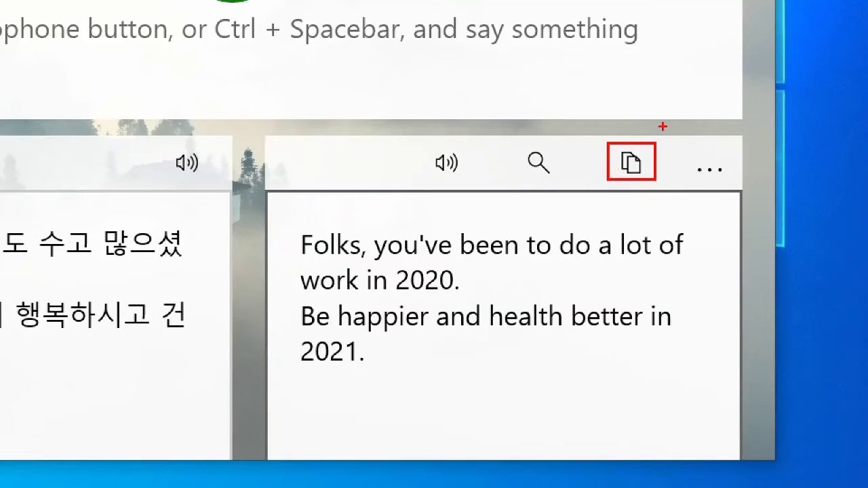
left_click_drag(667, 143, 681, 124)
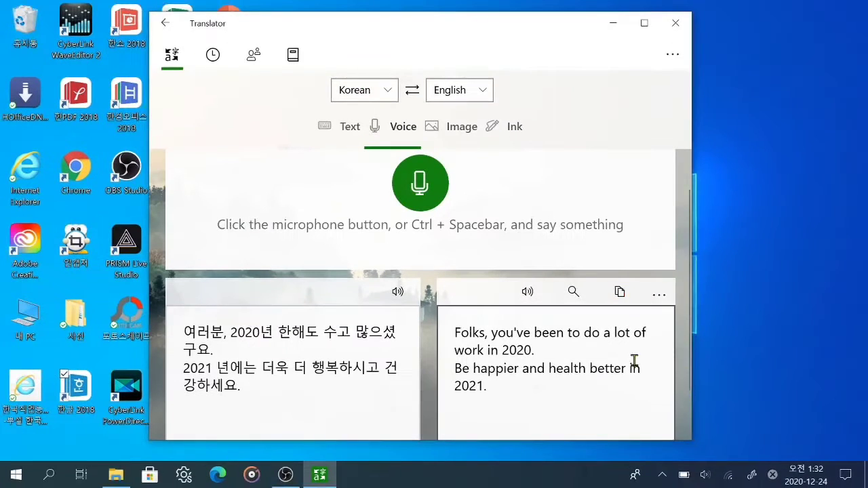
left_click(620, 292)
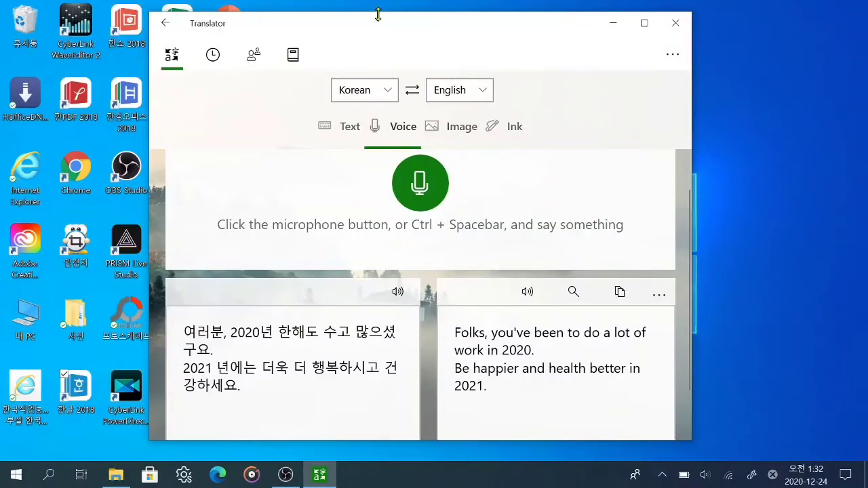
Move the Translator window aside to uncover the desktop icons and open a blank document in 한글 2018.
left_click_drag(370, 31, 484, 33)
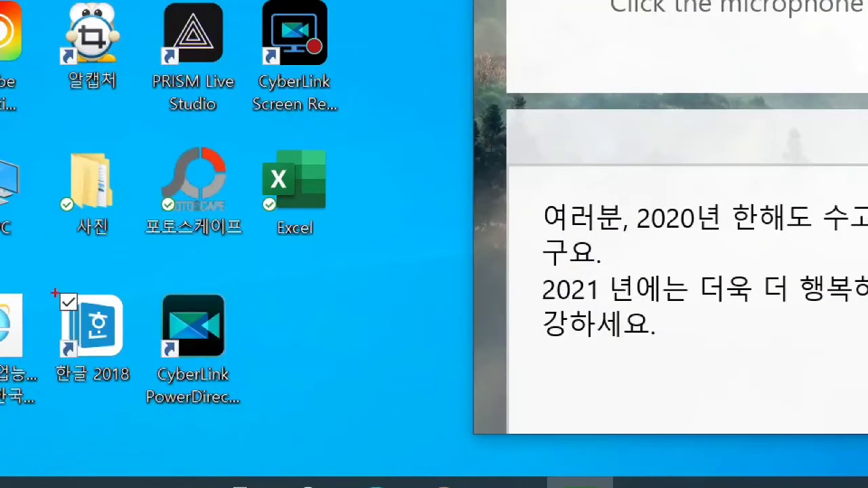
left_click_drag(44, 280, 141, 398)
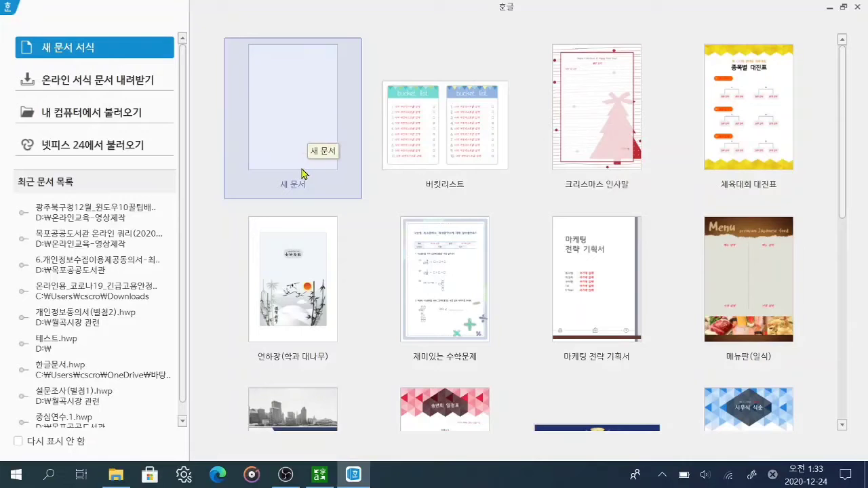
left_click(298, 93)
left_click(298, 93)
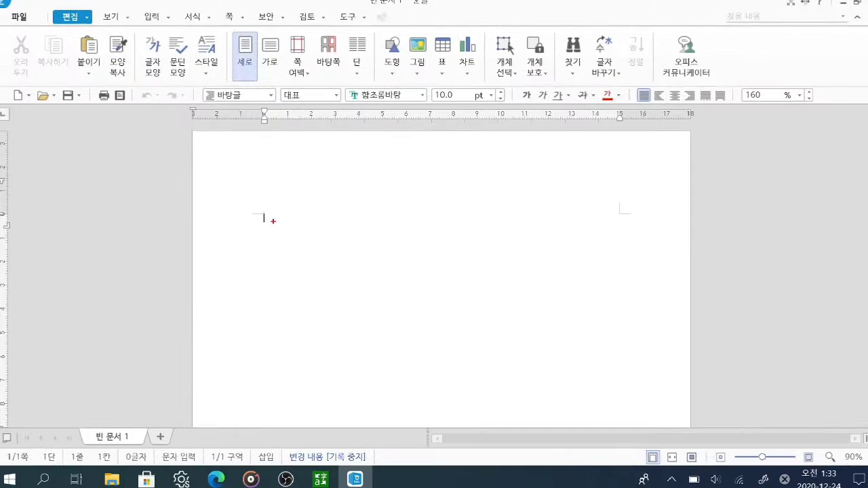
Paste the copied English translation into the blank document and add an empty line below it.
right_click(287, 195)
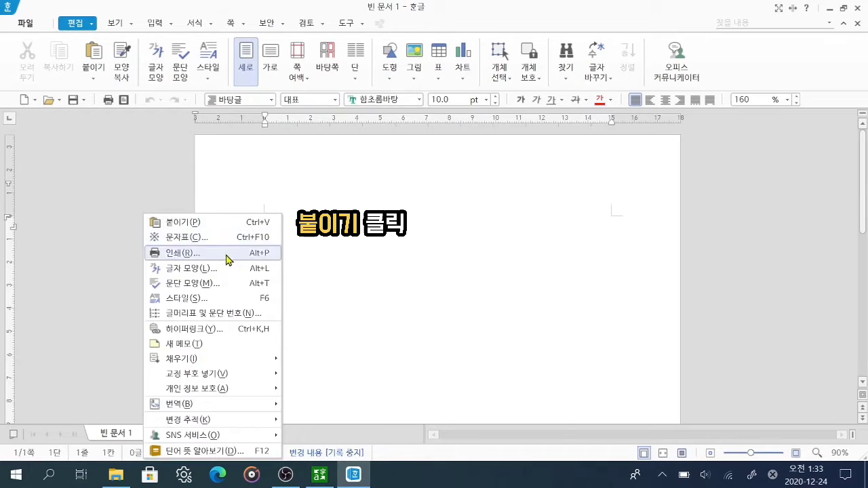
left_click(226, 223)
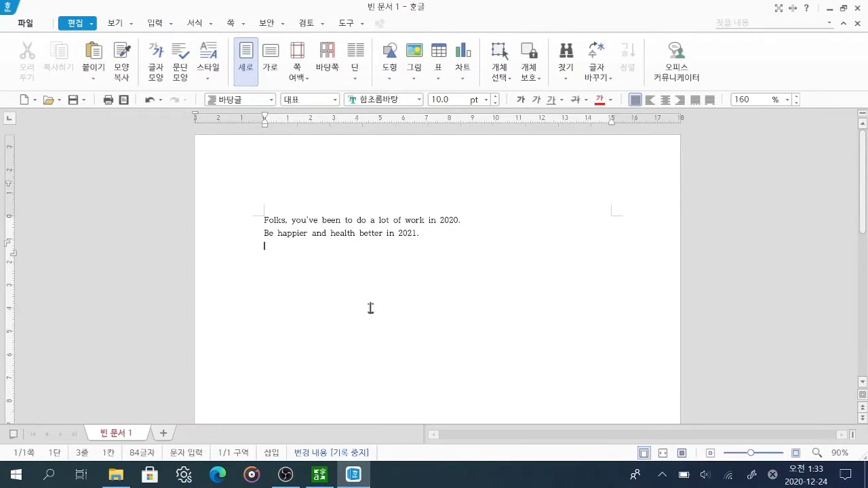
key("Return")
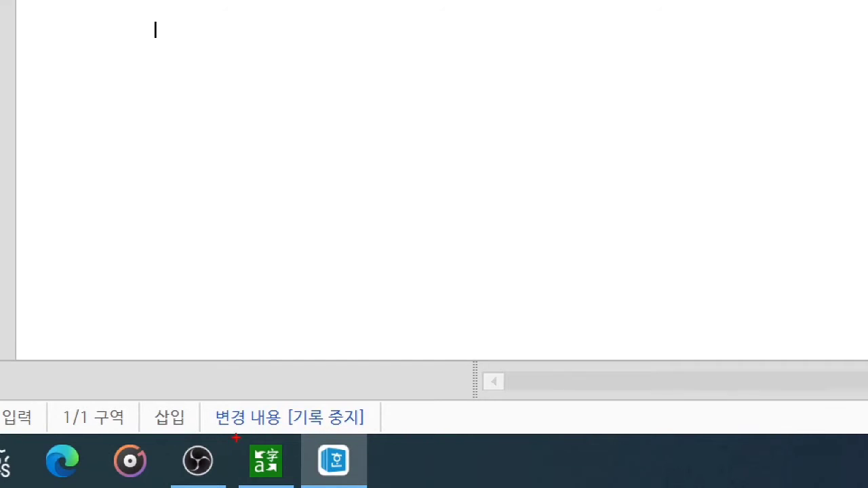
Switch back to Translator, go back from the voice translation page and shift the window further left over the document.
left_click_drag(236, 438, 296, 486)
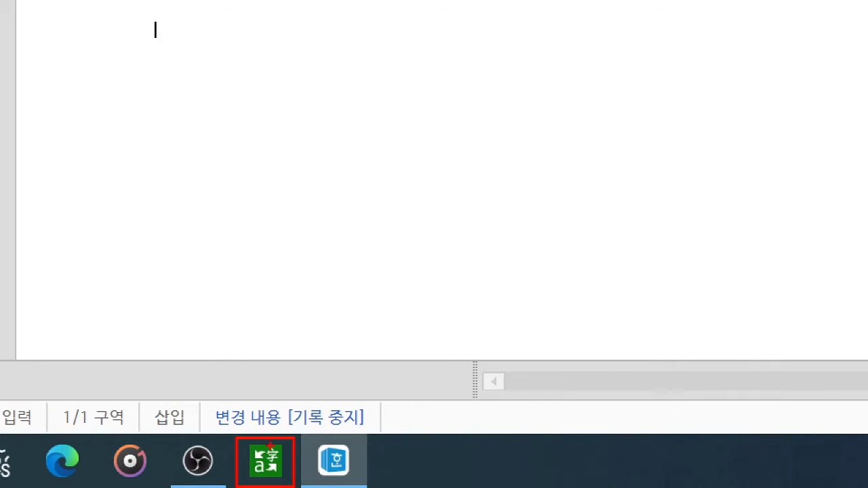
left_click_drag(275, 413, 332, 397)
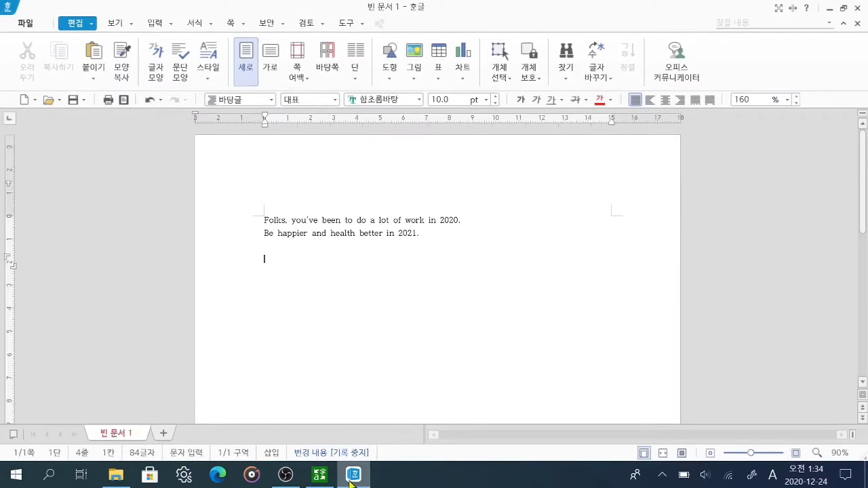
left_click(265, 461)
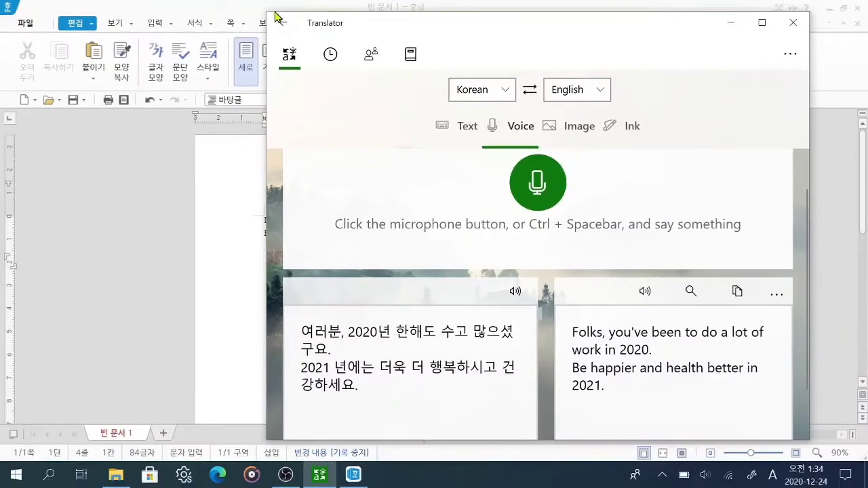
left_click(274, 24)
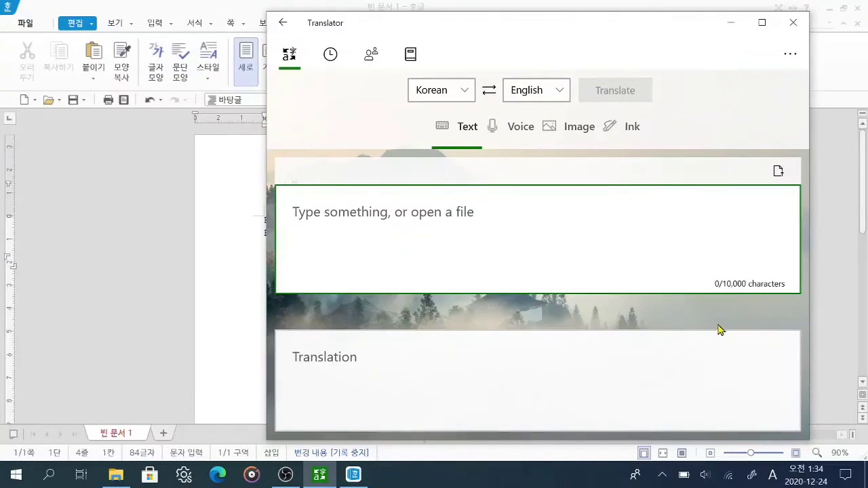
left_click_drag(616, 30, 557, 33)
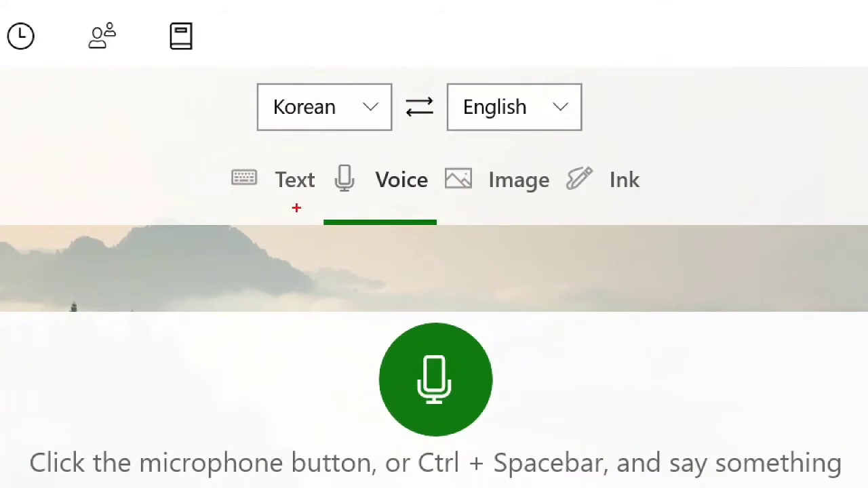
Change the translation input mode from voice to text.
mouse_move(216, 157)
left_mouse_down()
mouse_move(235, 203)
mouse_move(323, 214)
left_mouse_up()
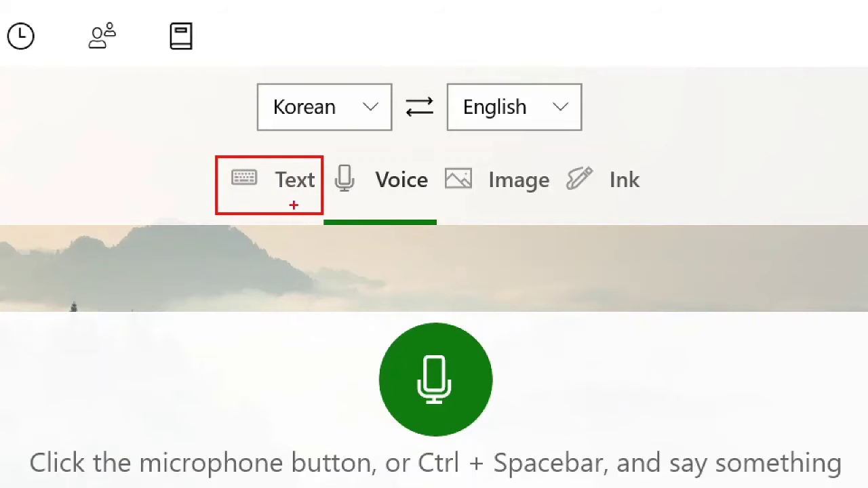
mouse_move(222, 133)
left_mouse_down()
mouse_move(229, 142)
mouse_move(240, 125)
left_mouse_up()
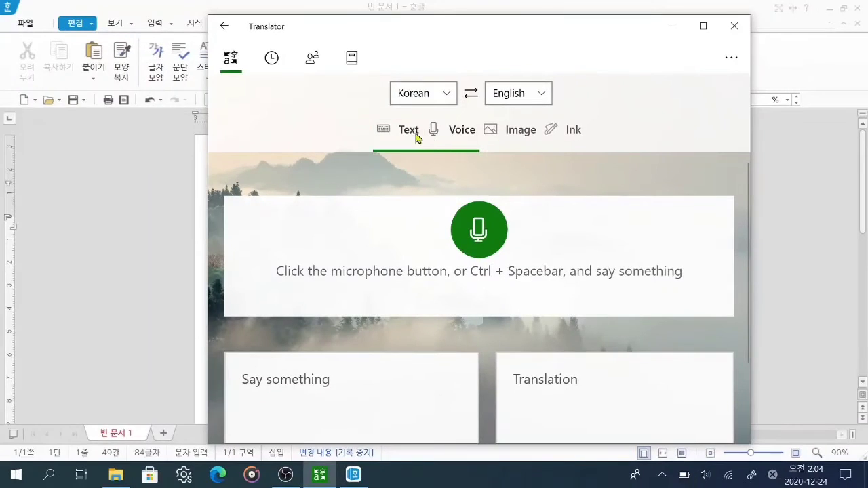
left_click(293, 186)
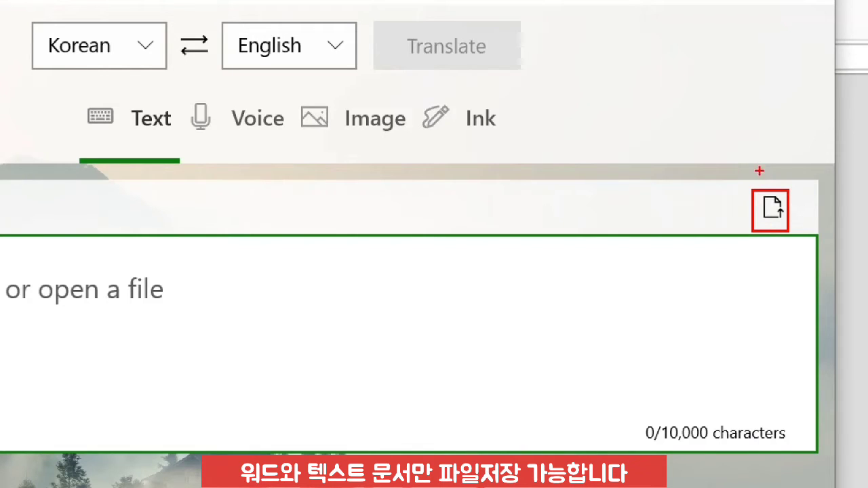
Show the desktop and launch Microsoft Edge from its desktop shortcut.
left_click_drag(759, 173, 771, 174)
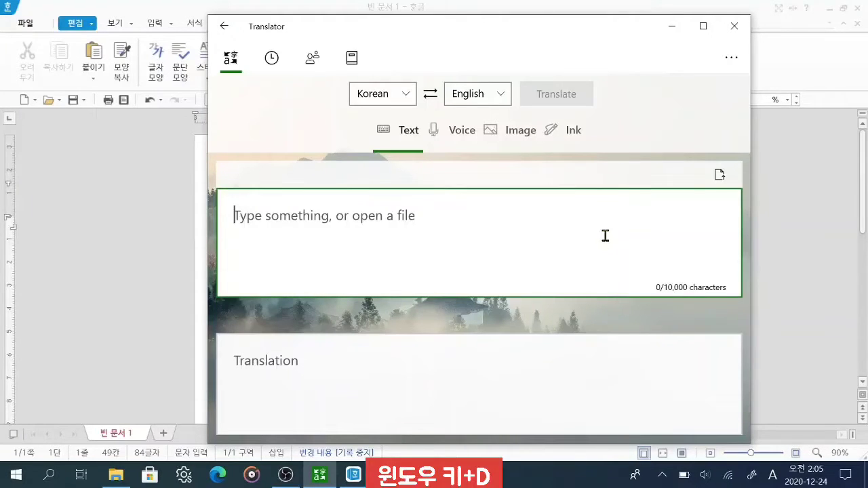
key("super+d")
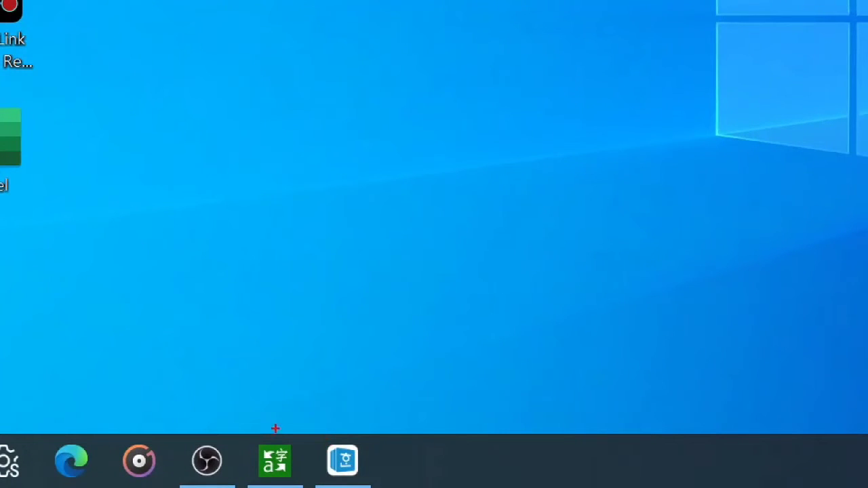
left_click_drag(267, 428, 291, 414)
mouse_move(342, 422)
left_mouse_down()
mouse_move(344, 434)
mouse_move(371, 415)
left_mouse_up()
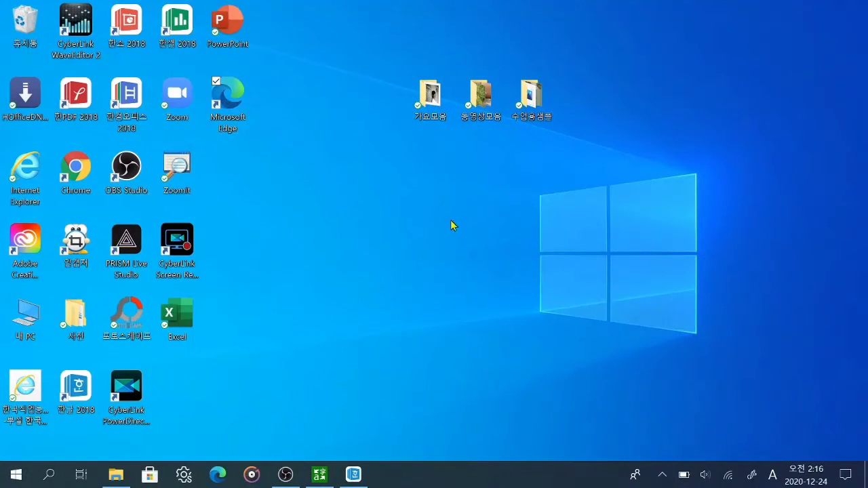
left_click(215, 82)
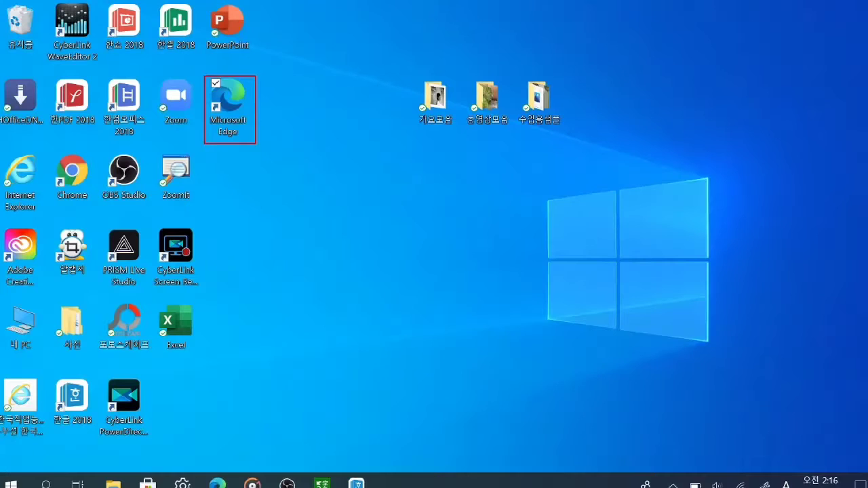
double_click(236, 175)
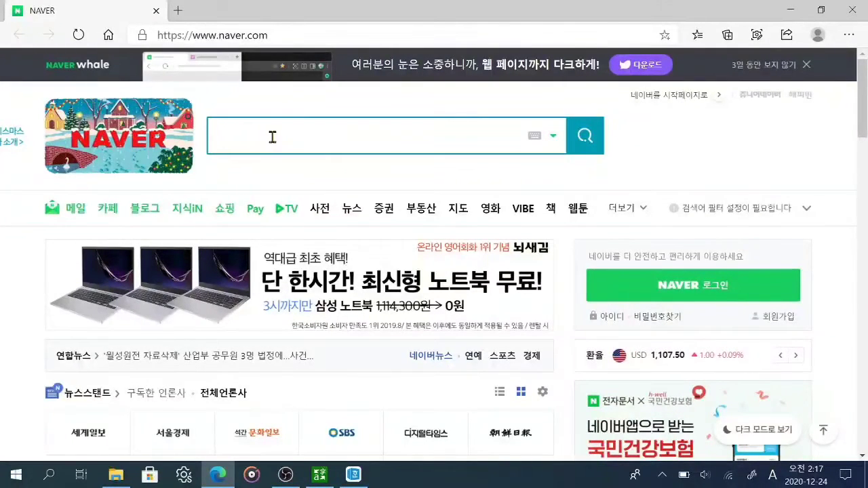
Search NAVER for 무등산 using Korean input.
type("an")
key("BackSpace")
key("BackSpace")
key("Hangul")
type("무등산")
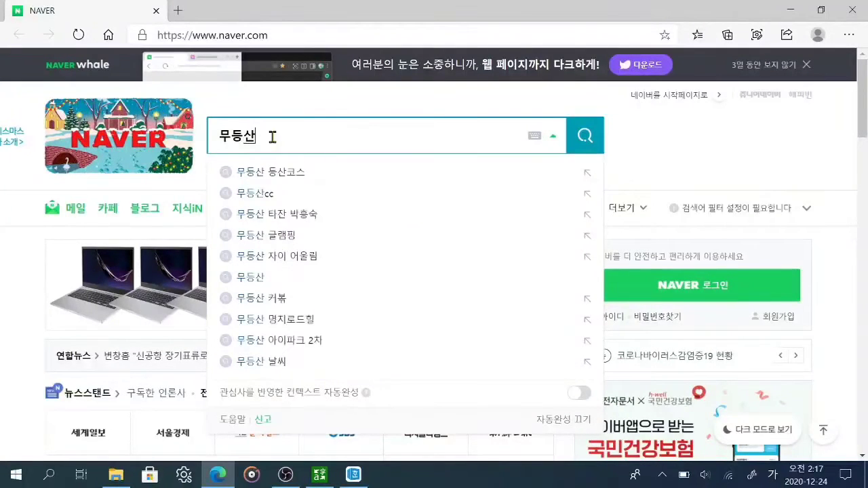
key("Return")
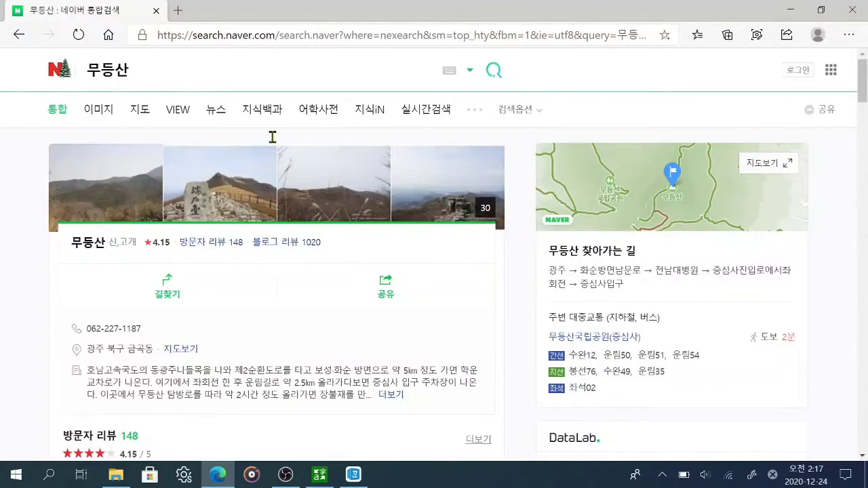
Limit the 무등산 search results to the 지식백과 (encyclopedia) category.
scroll(277, 275, "down", 2)
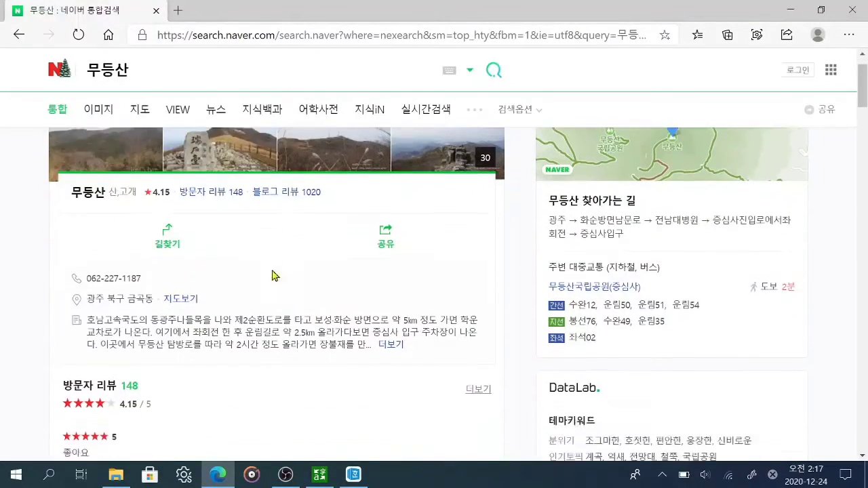
scroll(291, 269, "down", 9)
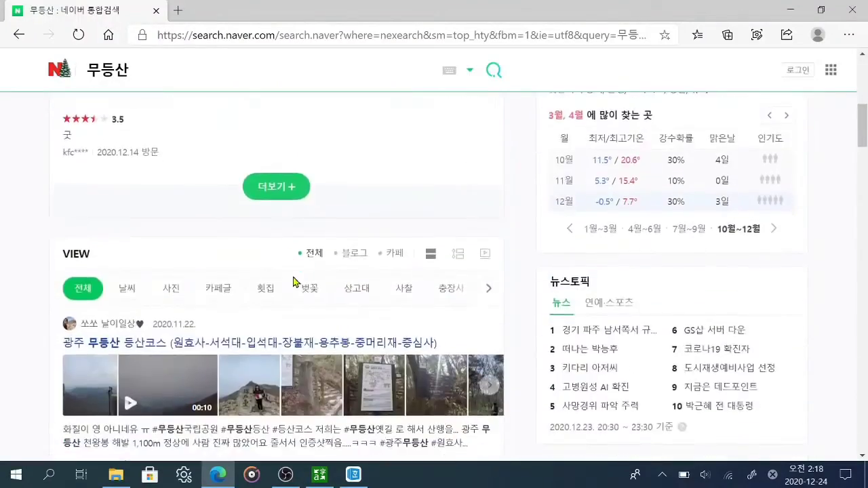
scroll(294, 288, "up", 11)
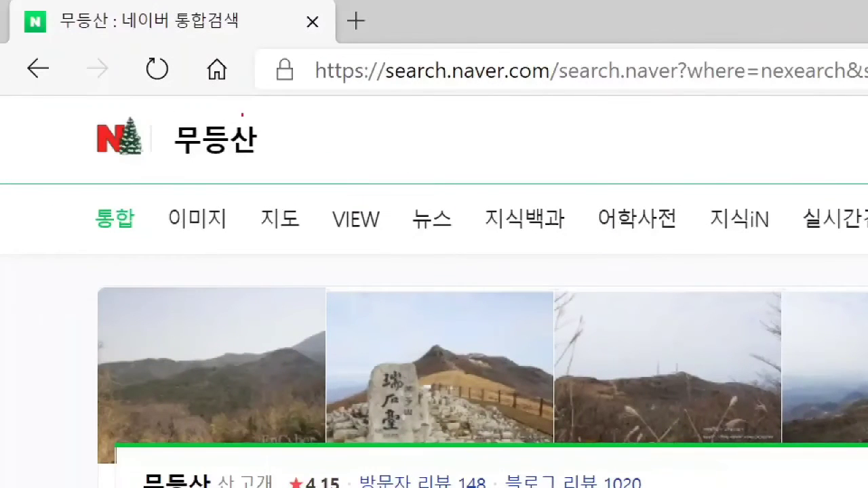
mouse_move(475, 199)
left_mouse_down()
mouse_move(527, 246)
mouse_move(577, 248)
left_mouse_up()
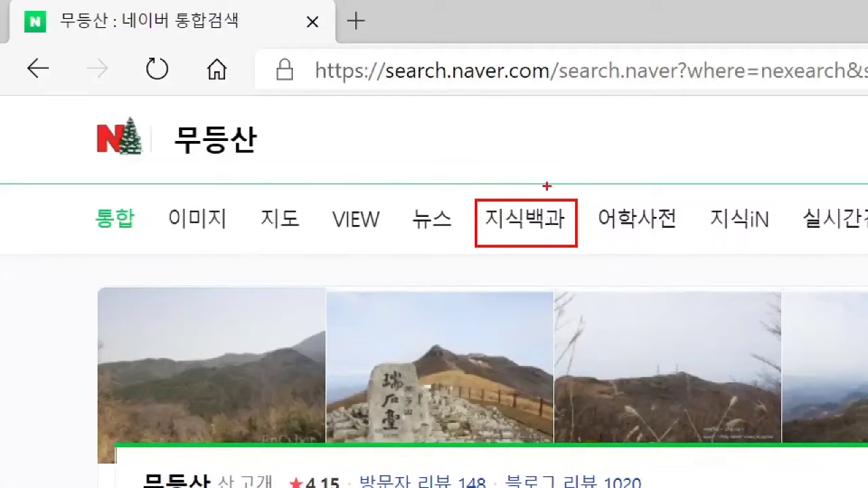
left_click_drag(547, 186, 562, 181)
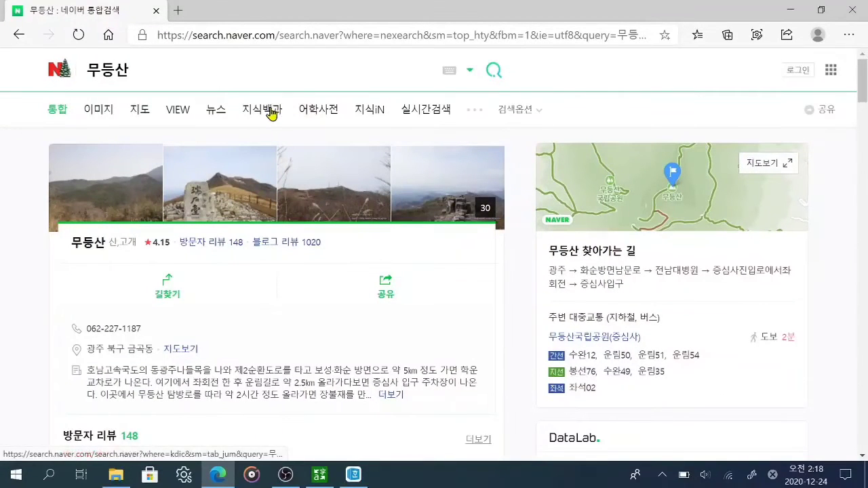
left_click(270, 113)
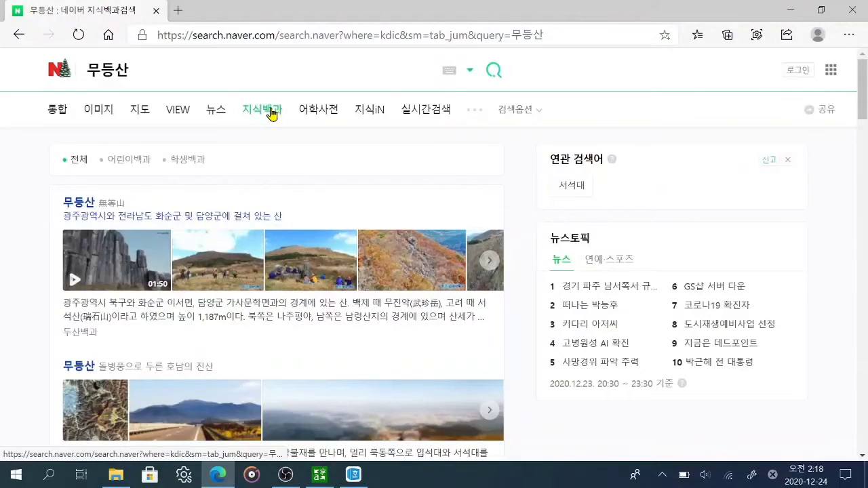
Open the encyclopedia article 무등산 subtitled 돌병풍으로 두른 호남의 진산 and go to its descriptive paragraphs.
scroll(122, 309, "down", 3)
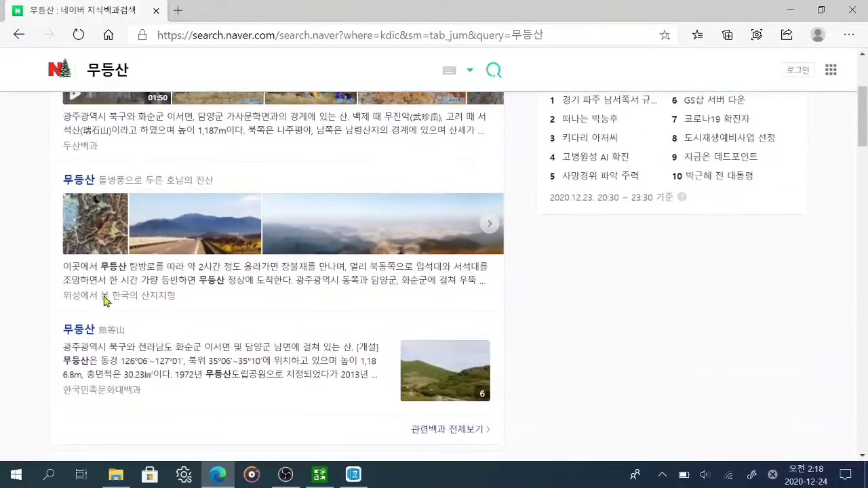
scroll(240, 381, "down", 1)
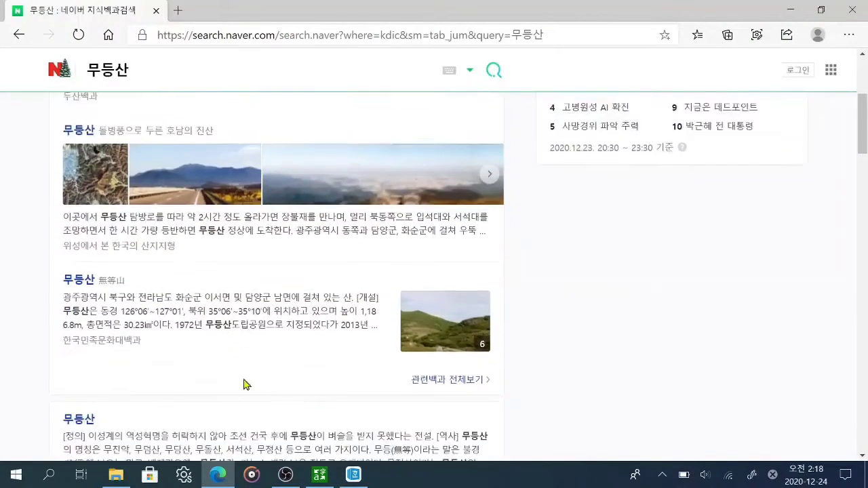
scroll(246, 385, "down", 1)
scroll(264, 405, "down", 2)
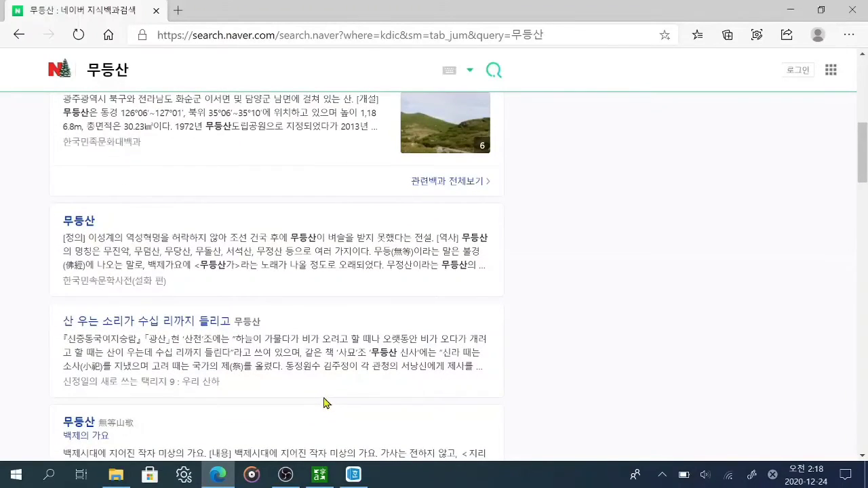
scroll(325, 401, "up", 2)
scroll(332, 370, "up", 2)
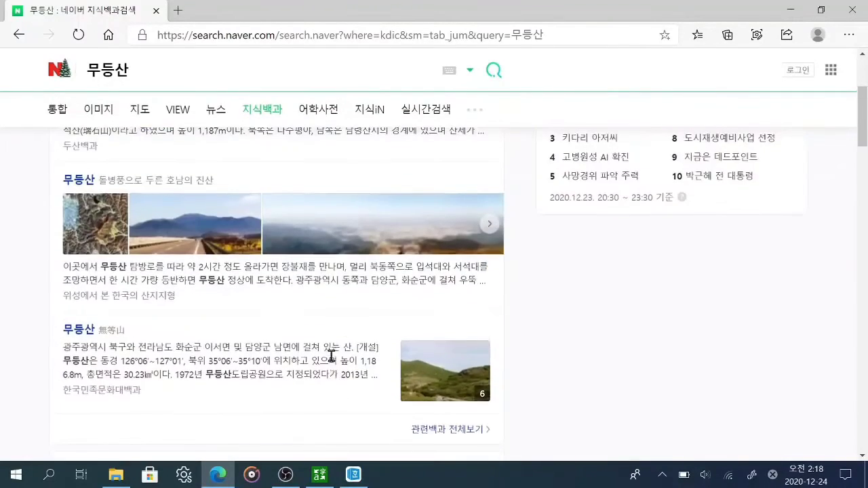
left_click(79, 180)
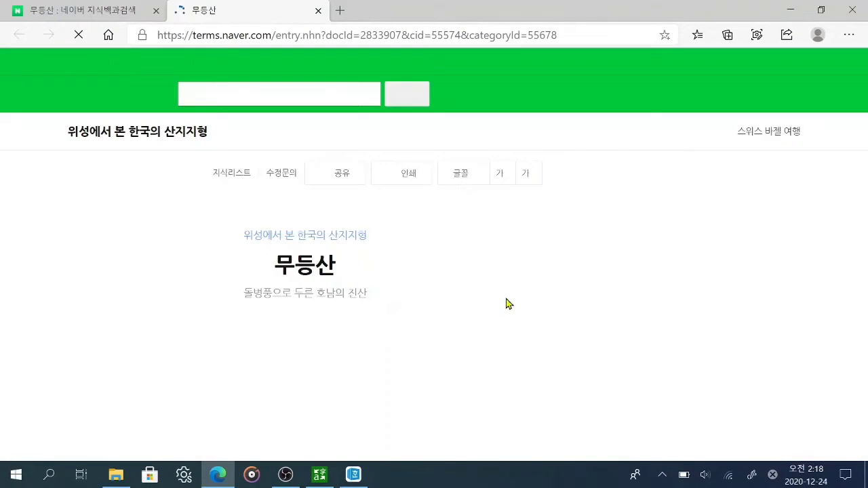
scroll(518, 293, "down", 8)
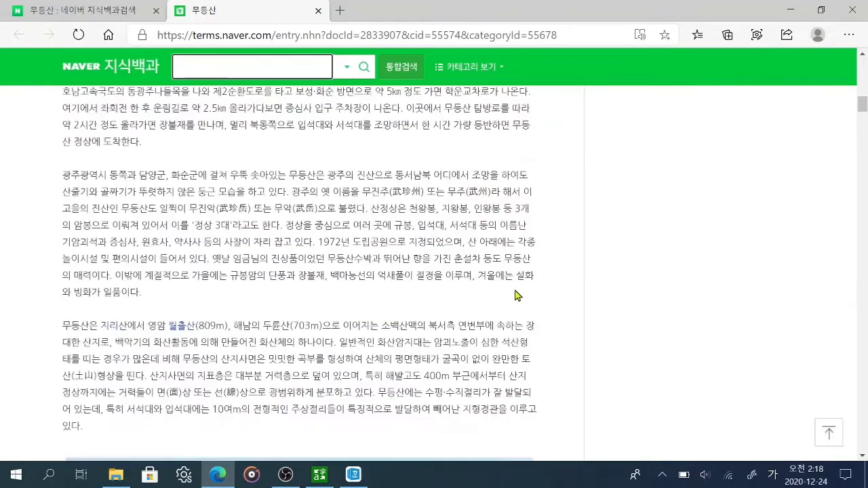
scroll(515, 295, "up", 1)
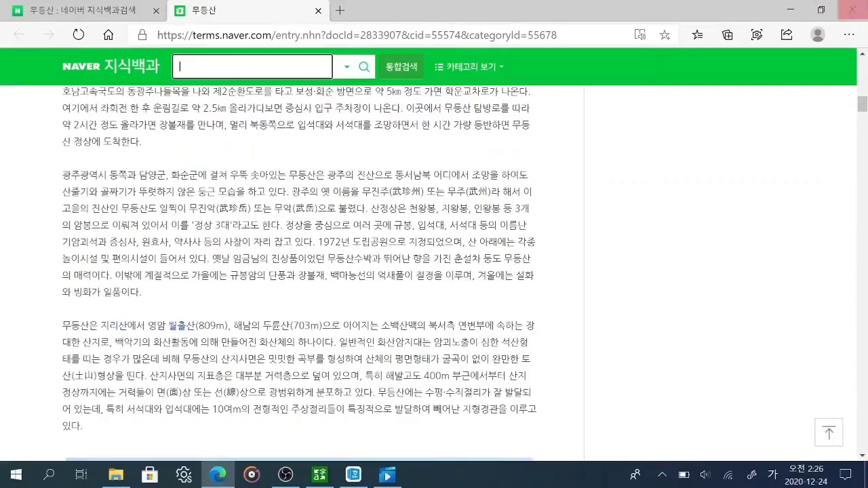
Try snapping the browser window to the left half of the screen, dismiss the window suggestions and maximize the browser again.
left_click(824, 11)
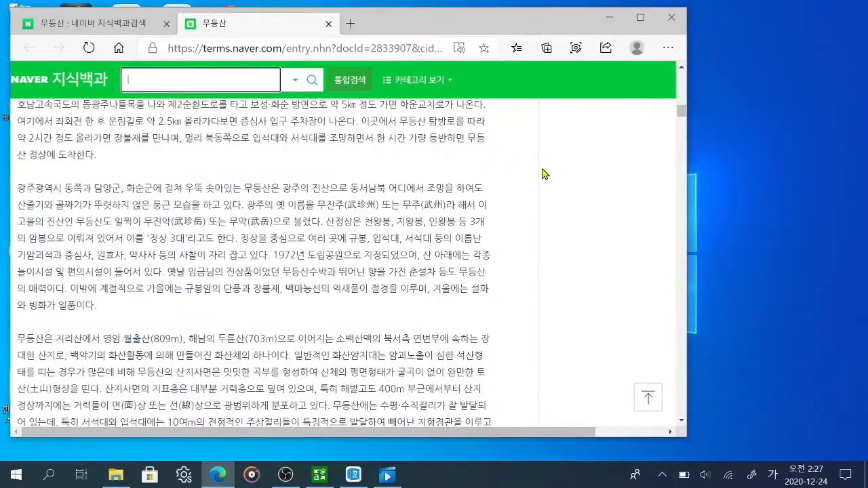
left_click_drag(472, 25, 537, 38)
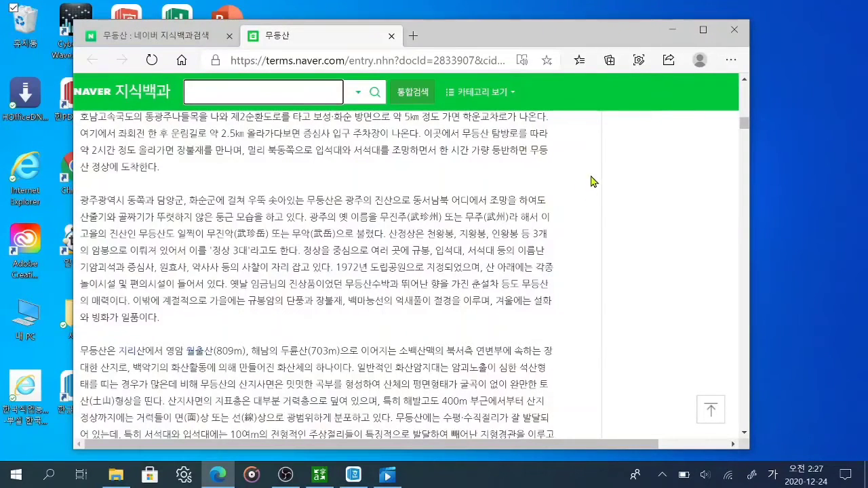
left_click_drag(497, 37, 2, 53)
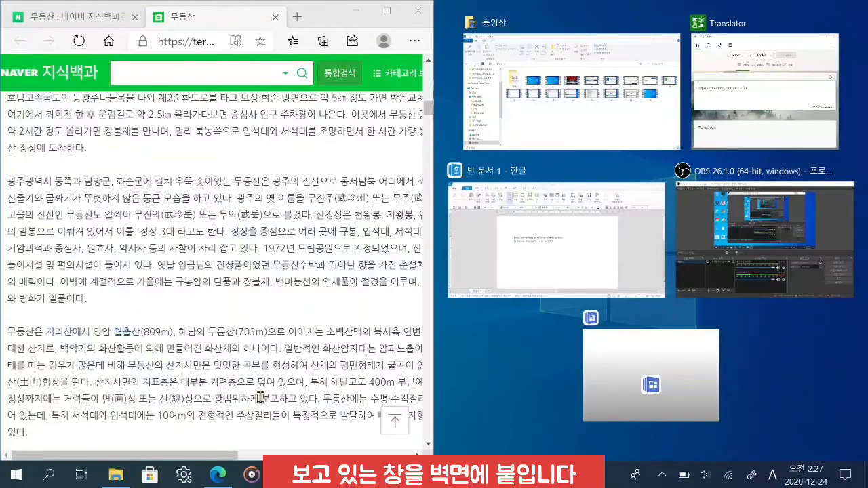
mouse_move(673, 24)
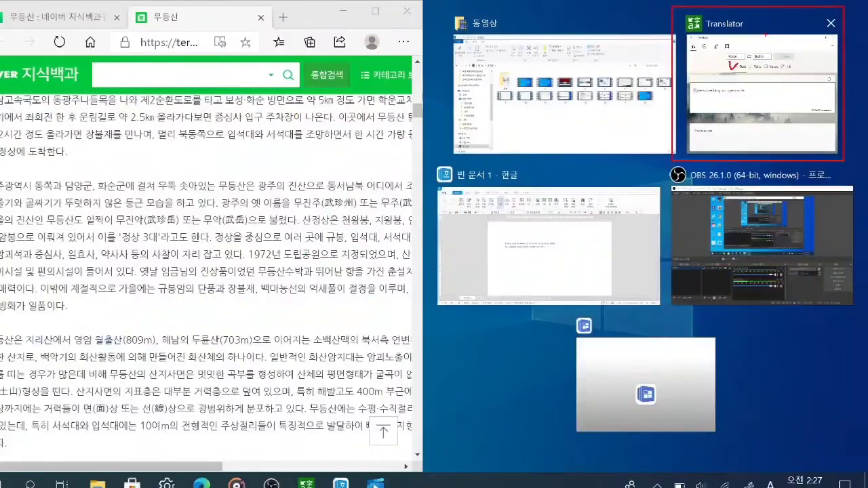
key("Escape")
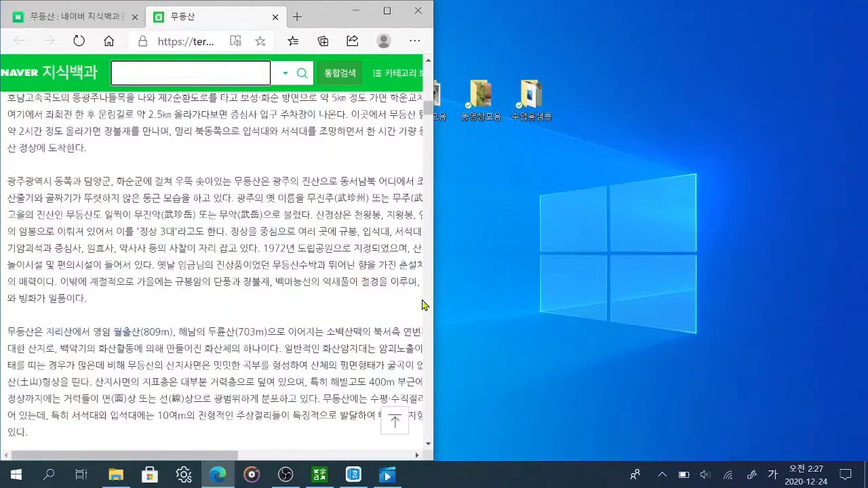
left_click(553, 269)
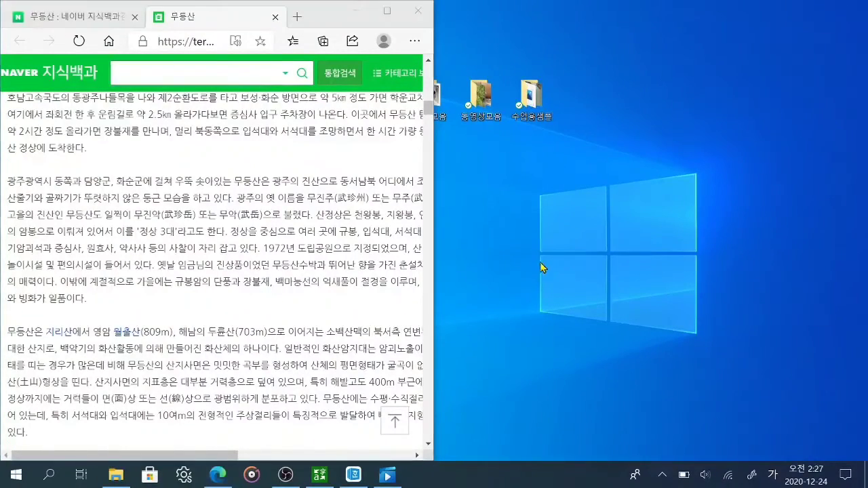
left_click(387, 11)
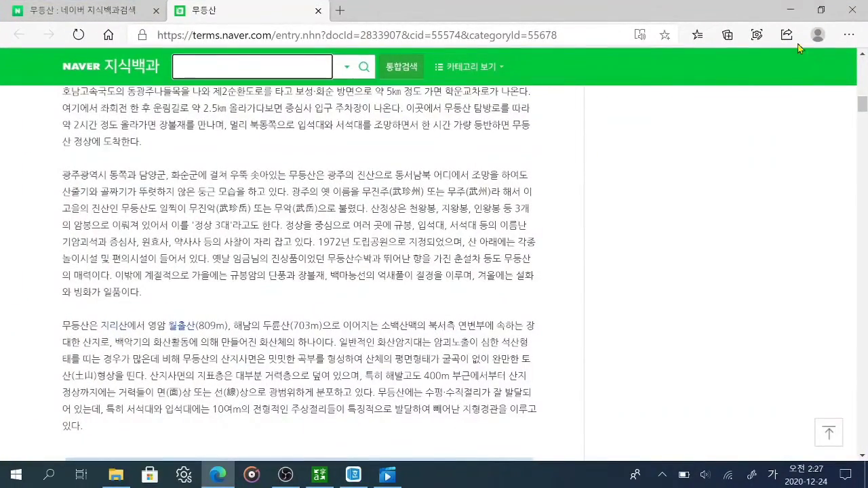
Arrange the browser on the left half of the screen and Translator on the right half.
left_click(820, 11)
left_click_drag(582, 44, 1, 75)
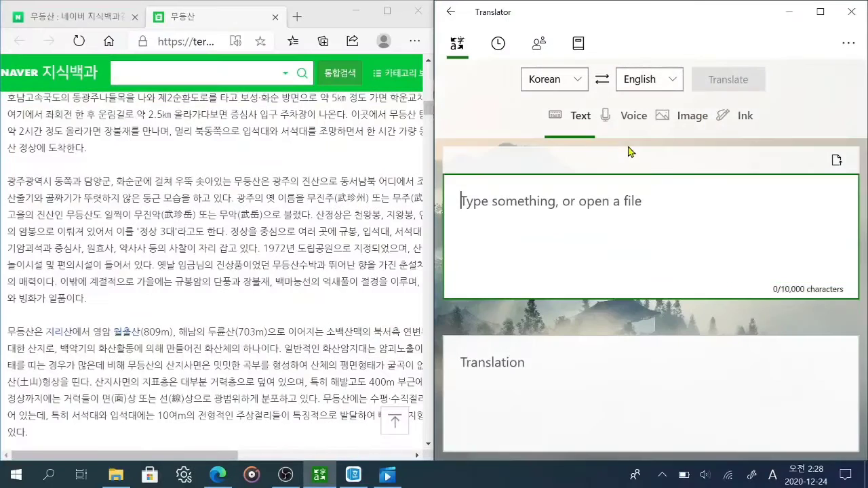
left_click(633, 152)
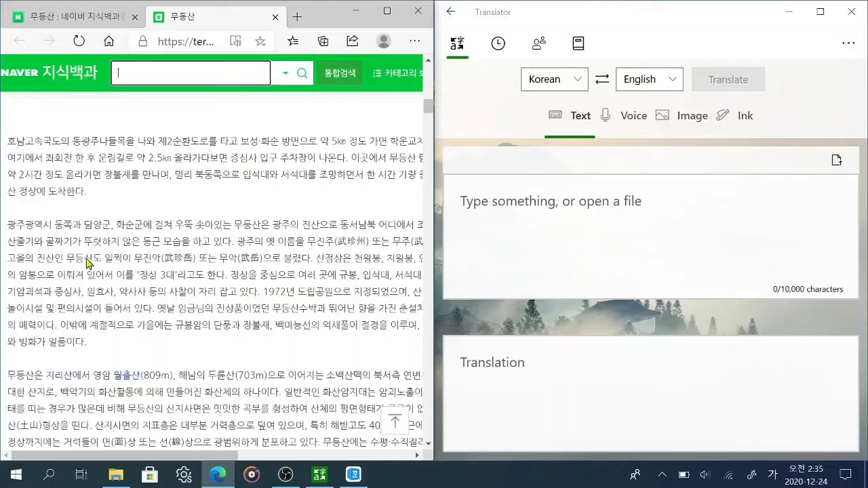
Copy the article paragraph that runs from 광주광역시 동쪽과 담양군 to 빙화가 일품이다.
left_click(622, 242)
left_click_drag(7, 225, 96, 344)
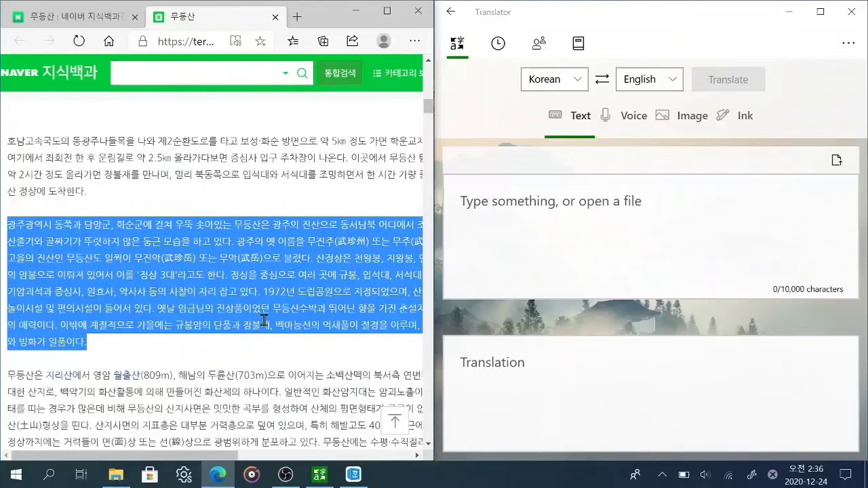
right_click(183, 237)
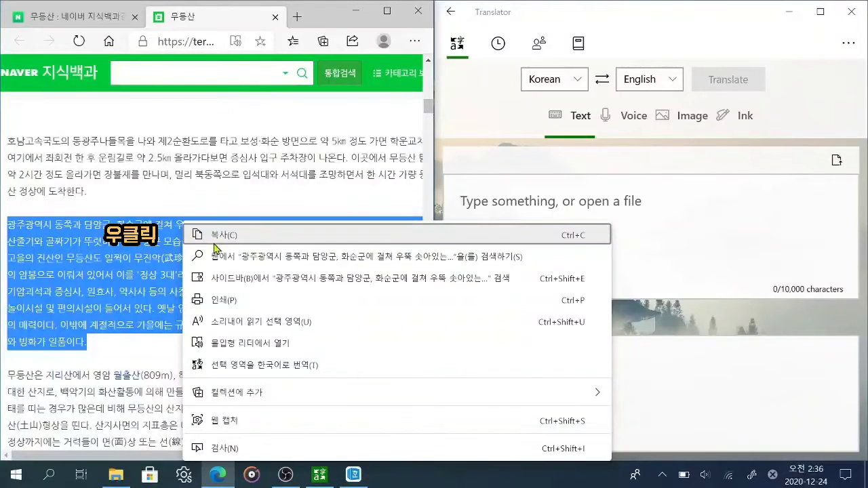
left_click(224, 235)
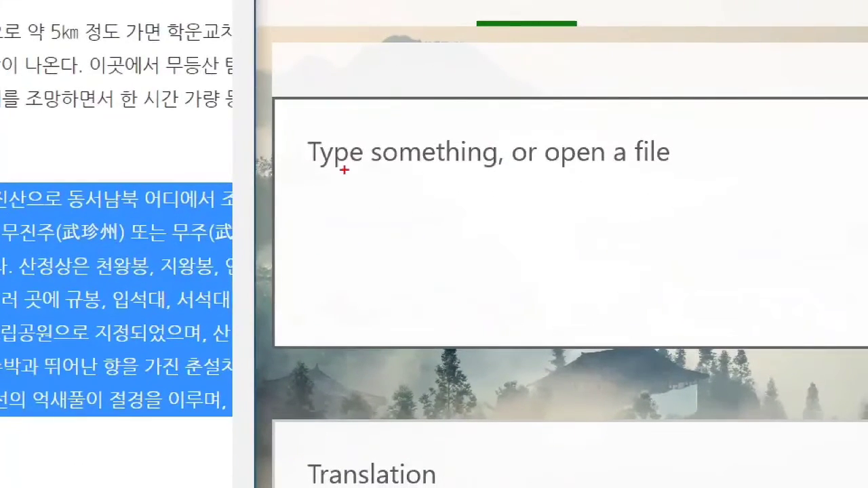
Paste the copied Korean paragraph into Translator's source text box to get its English translation.
left_click_drag(310, 127, 310, 188)
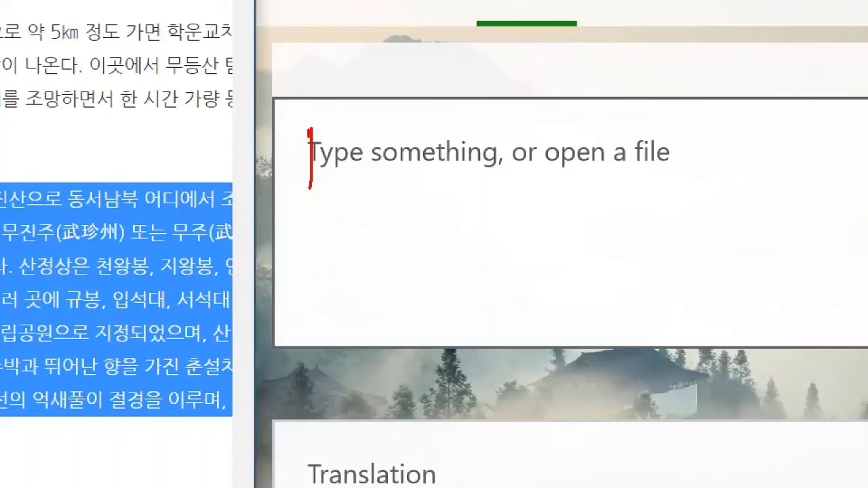
left_click_drag(310, 135, 310, 191)
right_click(323, 178)
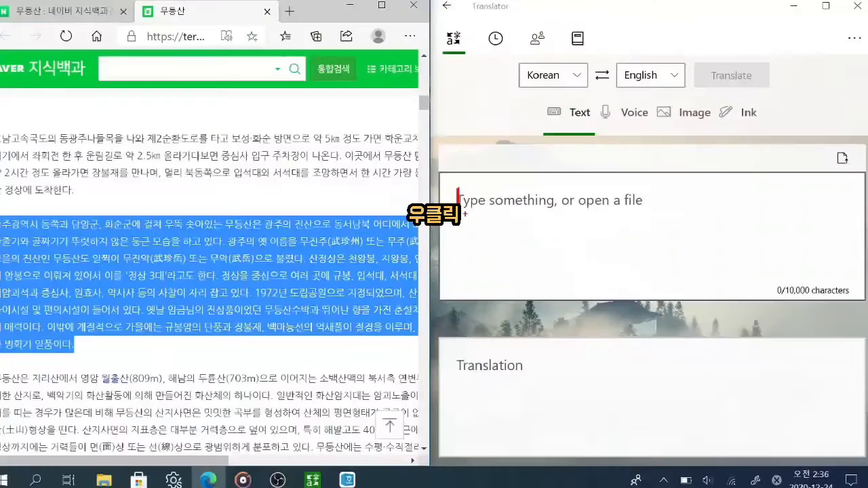
left_click(346, 158)
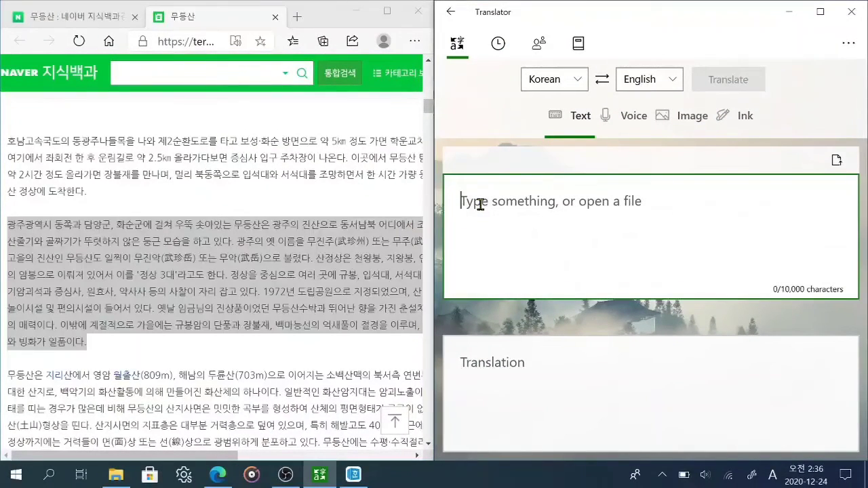
right_click(479, 205)
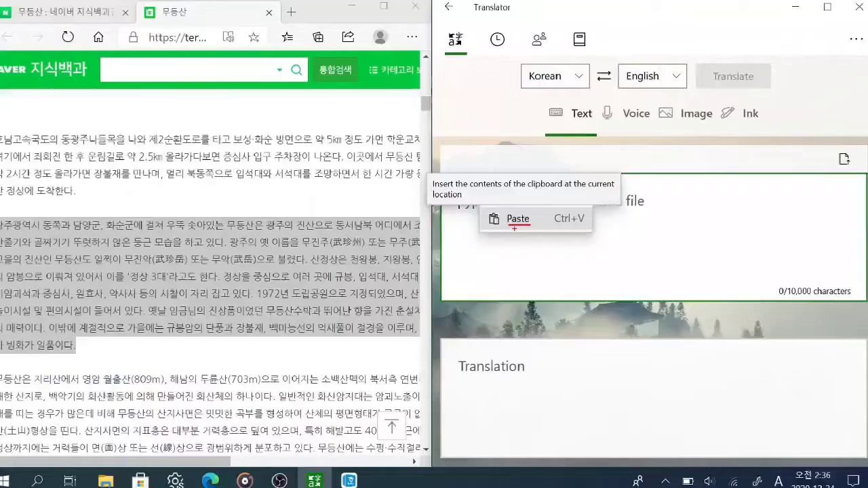
left_click(493, 243)
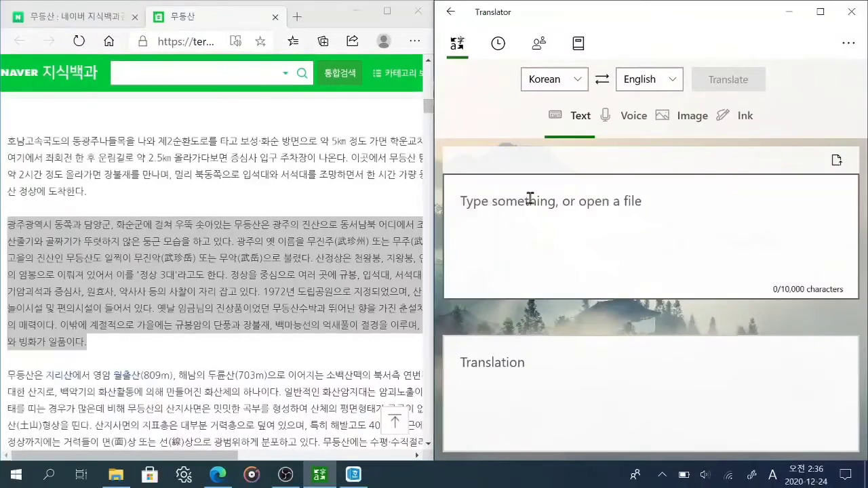
right_click(522, 197)
left_click(509, 215)
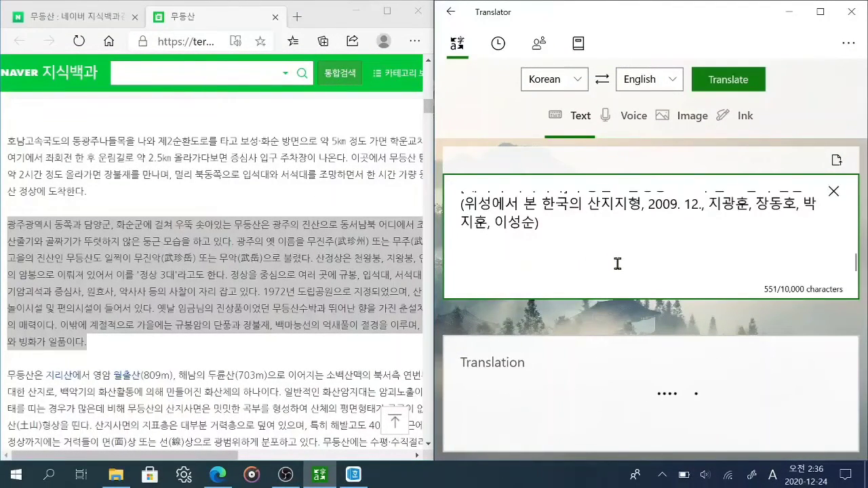
scroll(695, 371, "up", 3)
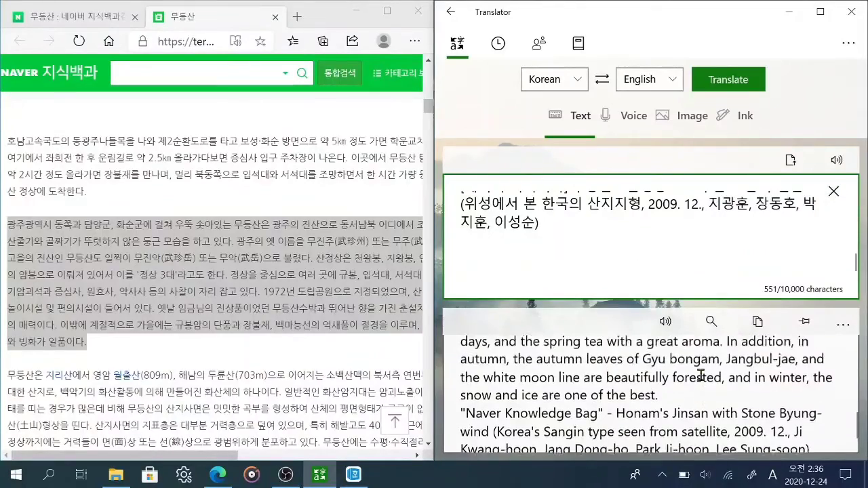
scroll(695, 371, "up", 10)
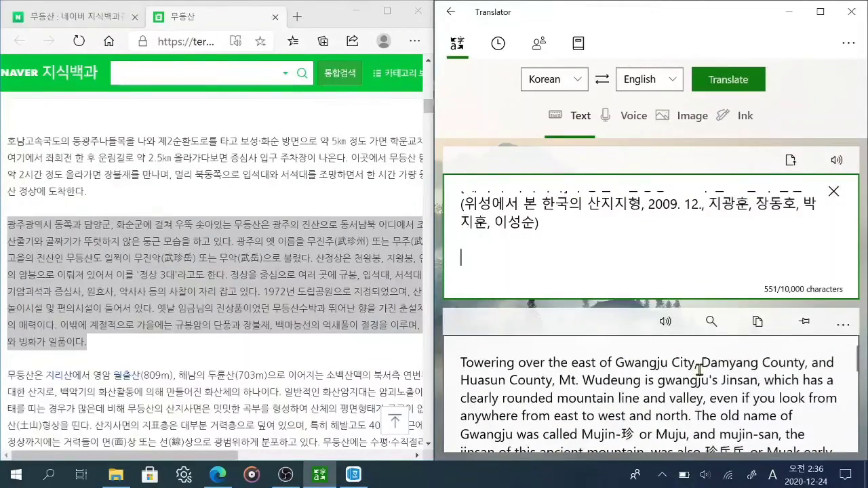
scroll(560, 251, "up", 10)
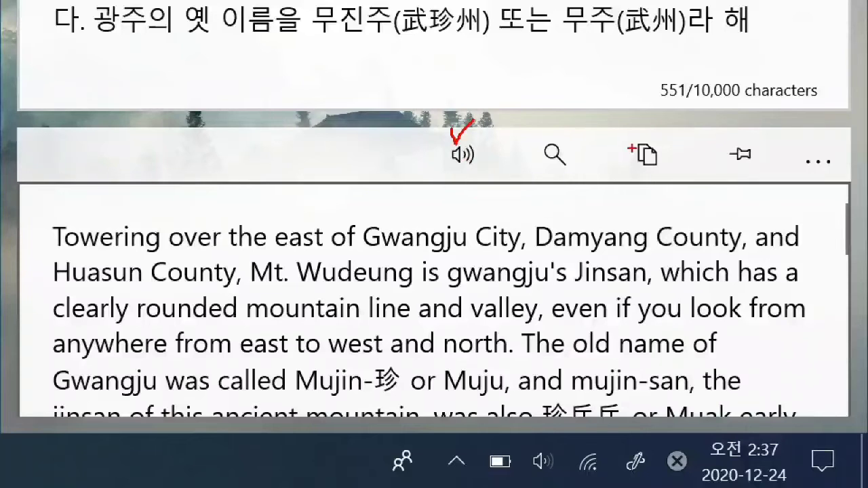
Start saving the English translation as a file from the additional actions for the translated text.
left_click_drag(644, 133, 682, 124)
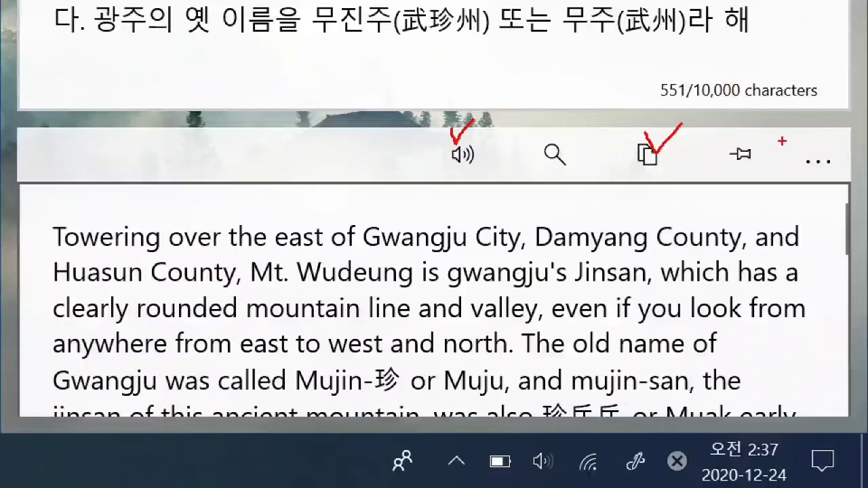
mouse_move(787, 141)
left_mouse_down()
mouse_move(788, 178)
mouse_move(844, 179)
left_mouse_up()
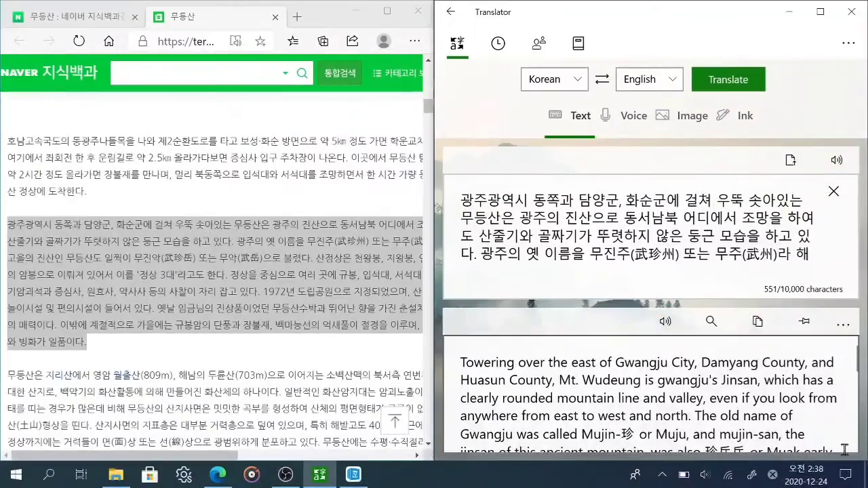
left_click(849, 326)
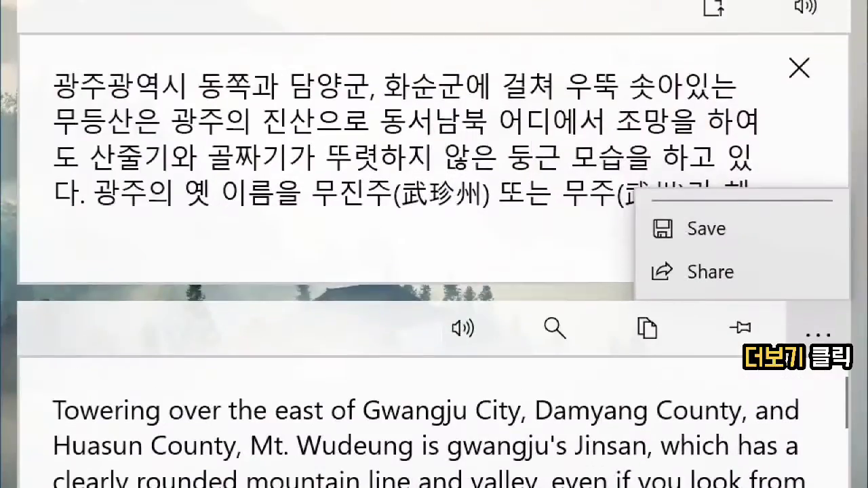
left_click_drag(655, 249, 746, 208)
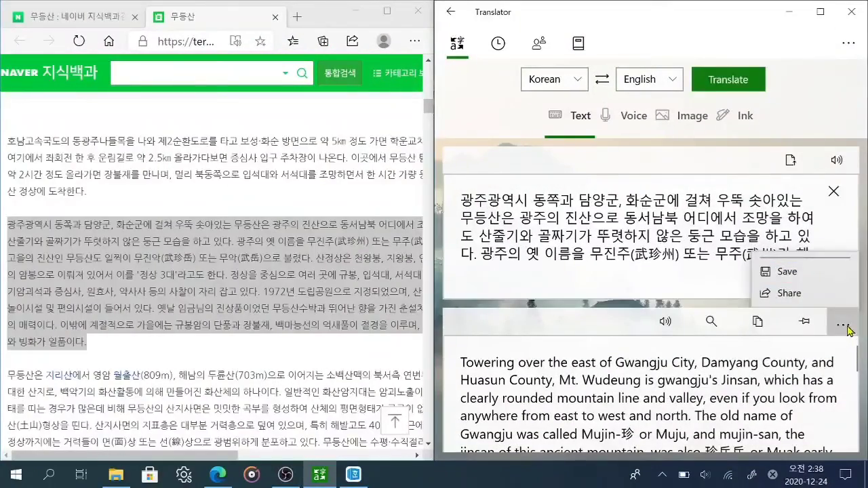
left_click(843, 326)
left_click(843, 326)
left_click(804, 272)
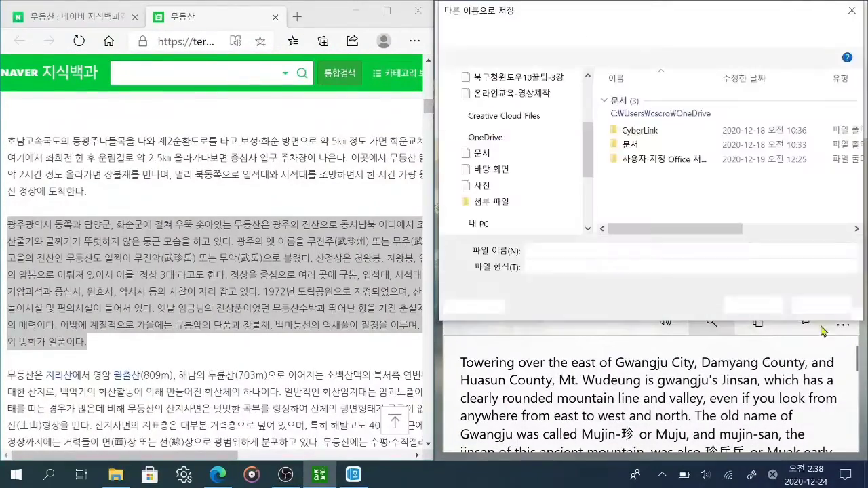
Save the translation on the desktop (바탕 화면) as a Plain Text file named 무등산 소개.
left_click_drag(617, 10, 550, 29)
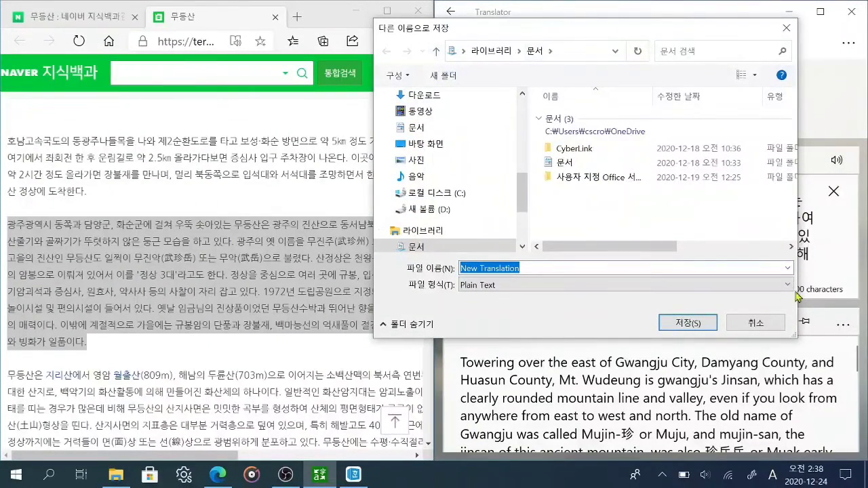
left_click_drag(522, 199, 522, 173)
left_click(425, 246)
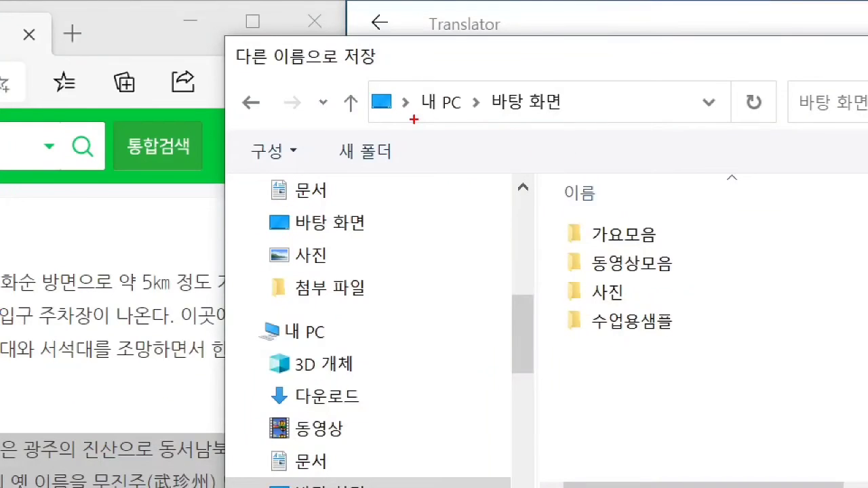
left_click_drag(413, 120, 565, 118)
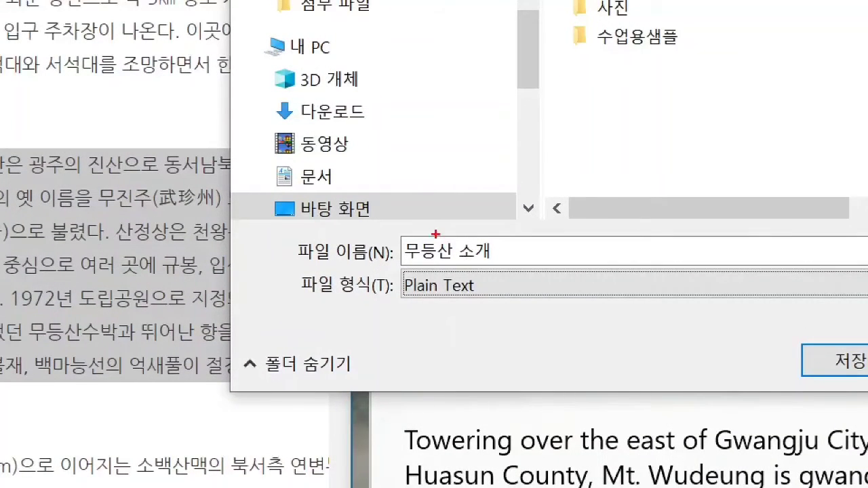
mouse_move(400, 228)
left_mouse_down()
mouse_move(402, 261)
mouse_move(540, 272)
left_mouse_up()
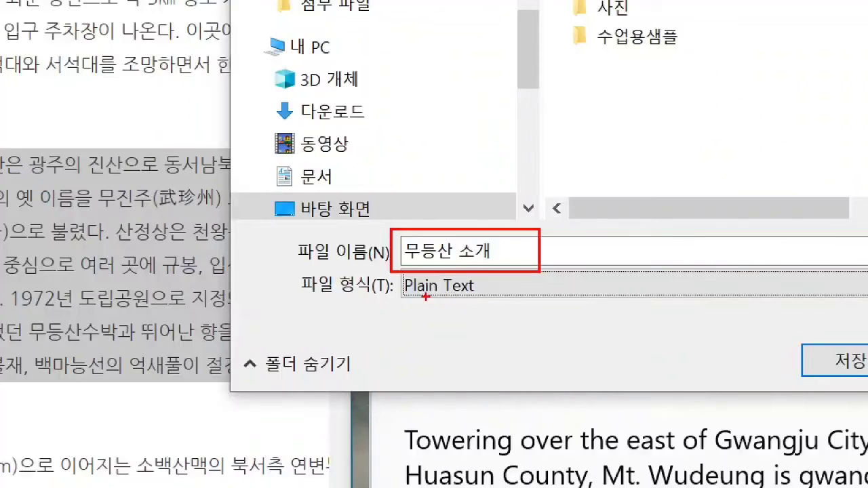
left_click_drag(393, 306, 510, 306)
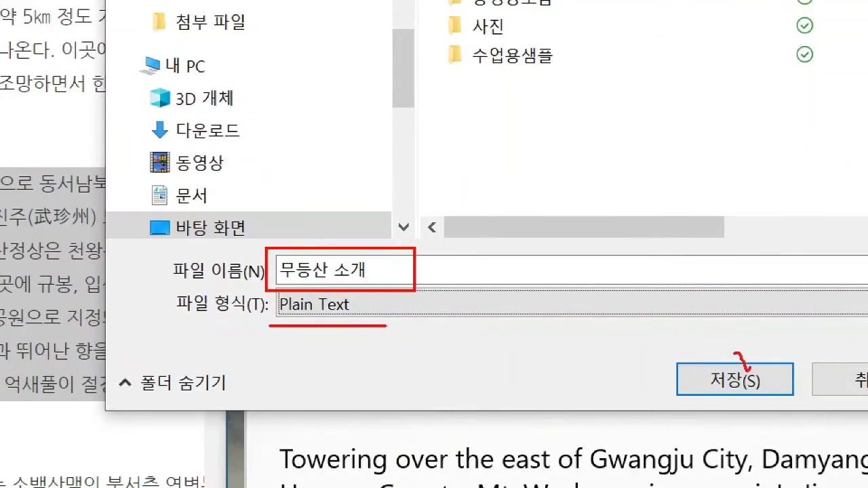
left_click_drag(748, 369, 774, 330)
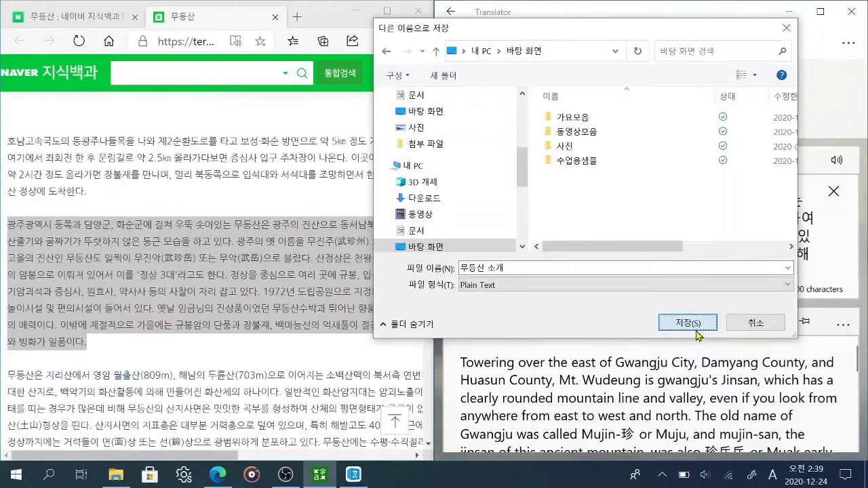
left_click(746, 379)
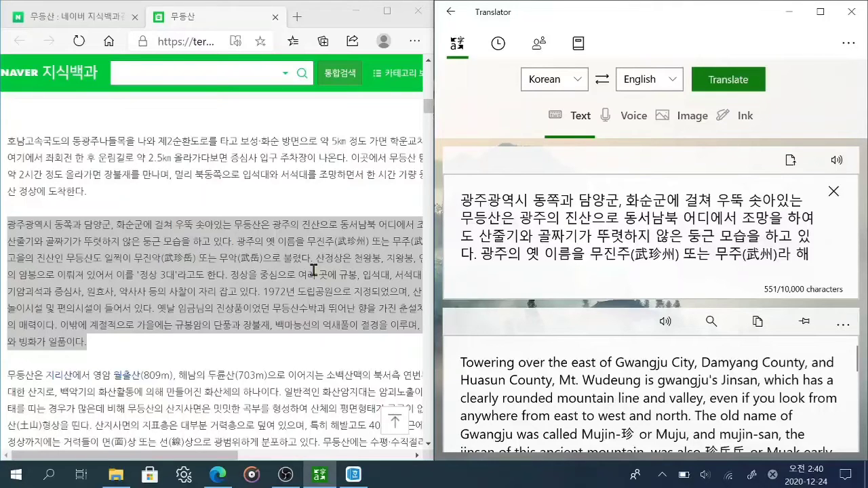
Show the desktop, open the saved 무등산 소개 text file to check its English text, and close it.
key("super+d")
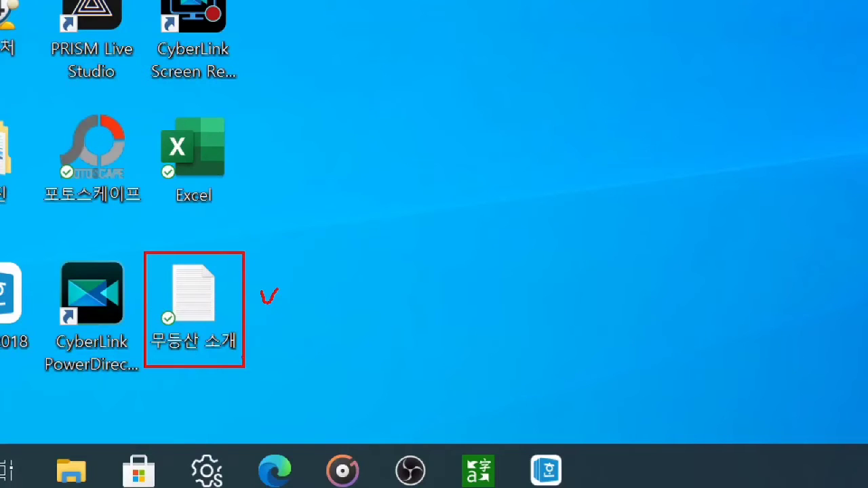
key("Escape")
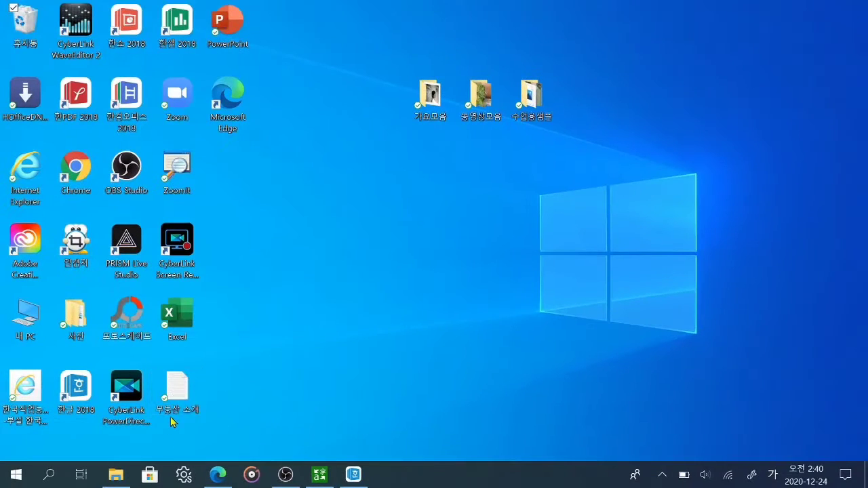
left_click(178, 394)
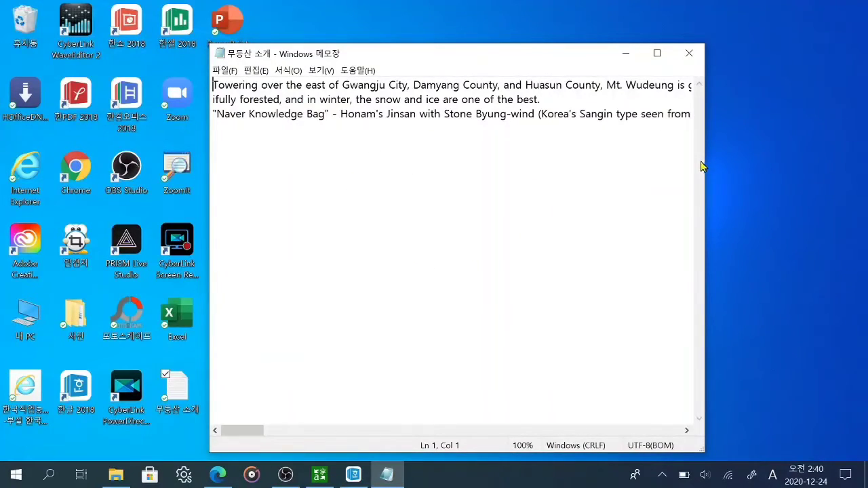
left_click(689, 53)
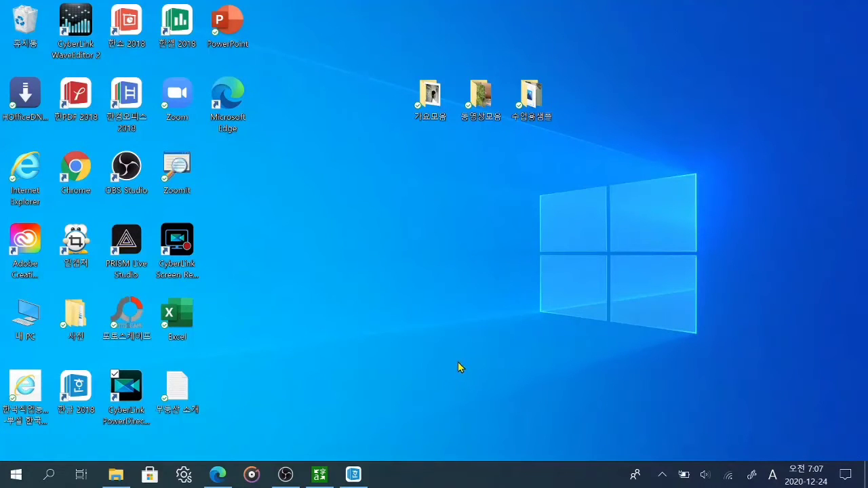
Bring the Translator window back up and move it from the right half toward the middle of the desktop.
key("ctrl+1")
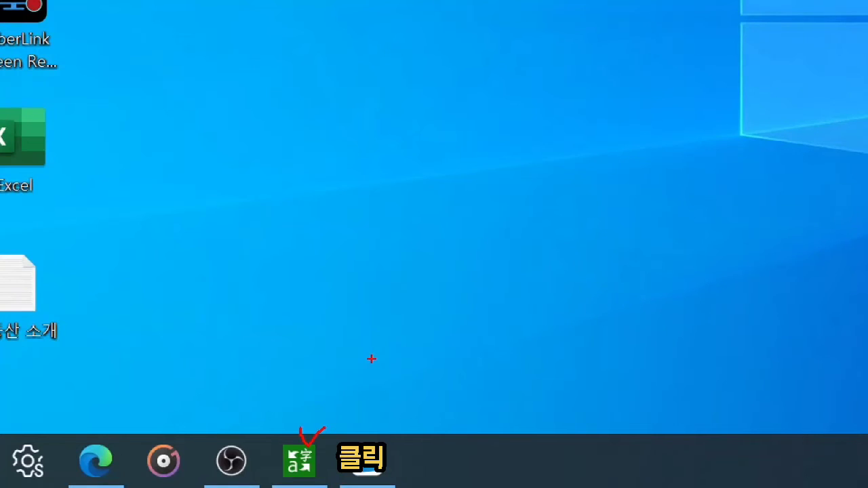
key("Escape")
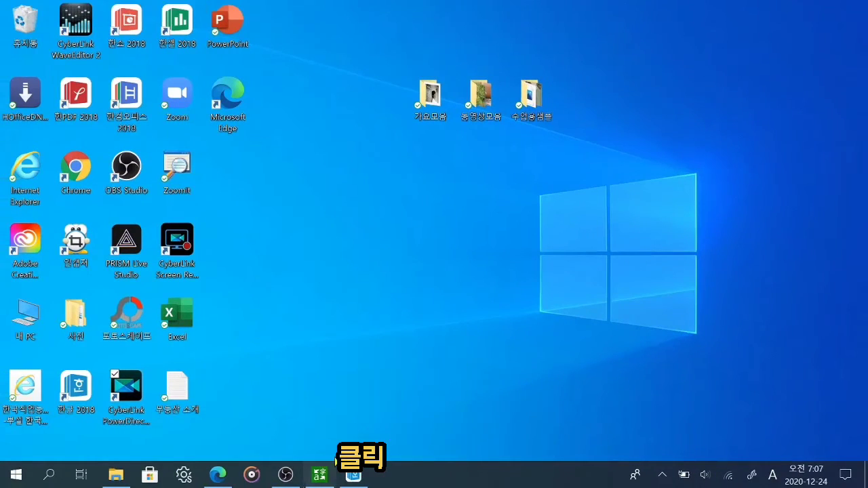
left_click(319, 475)
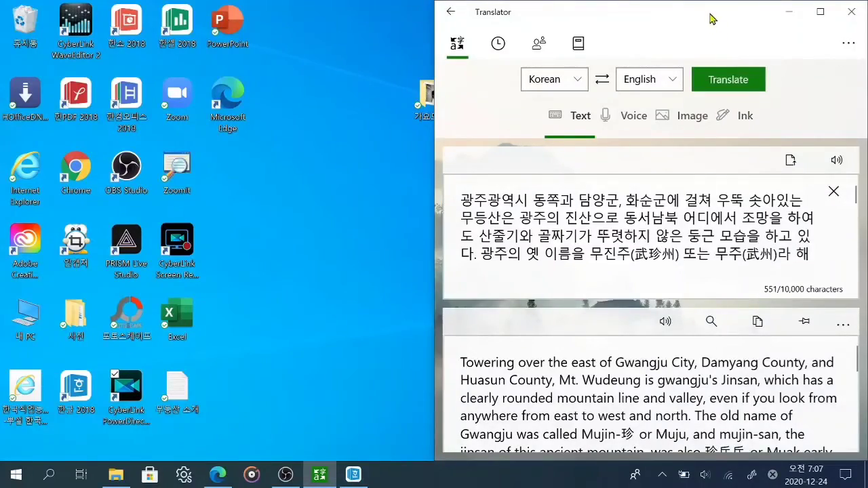
left_click_drag(709, 19, 549, 26)
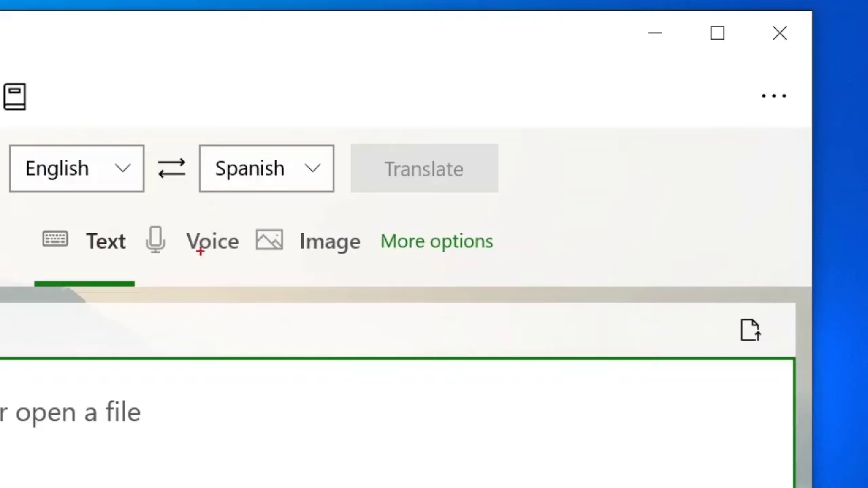
Close the Translator window.
left_click_drag(245, 222, 506, 274)
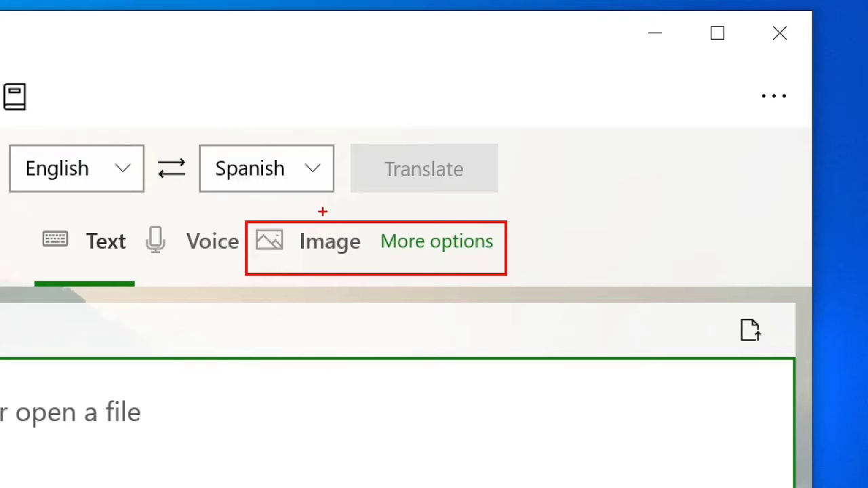
mouse_move(86, 214)
left_mouse_down()
mouse_move(95, 223)
mouse_move(112, 205)
left_mouse_up()
left_click_drag(193, 227, 214, 209)
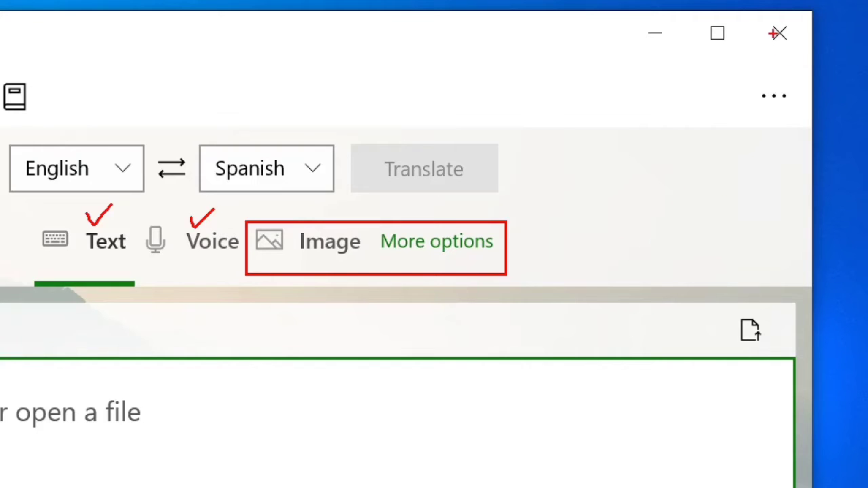
left_click_drag(757, 14, 799, 55)
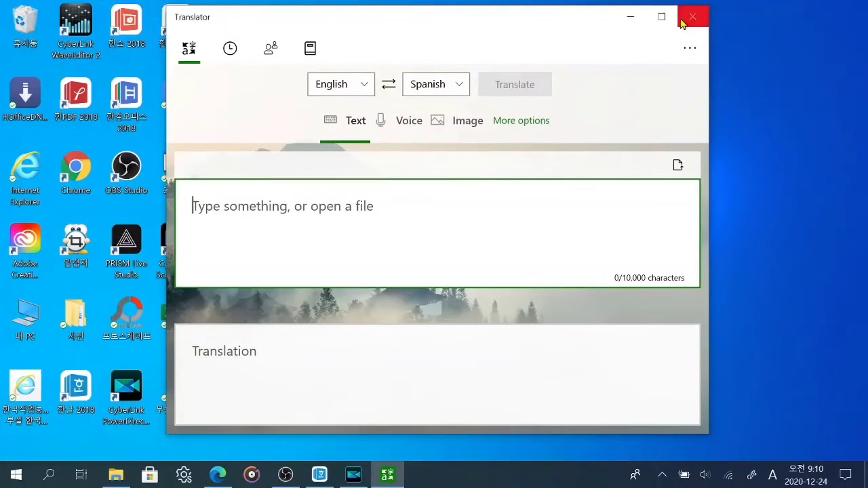
left_click(779, 33)
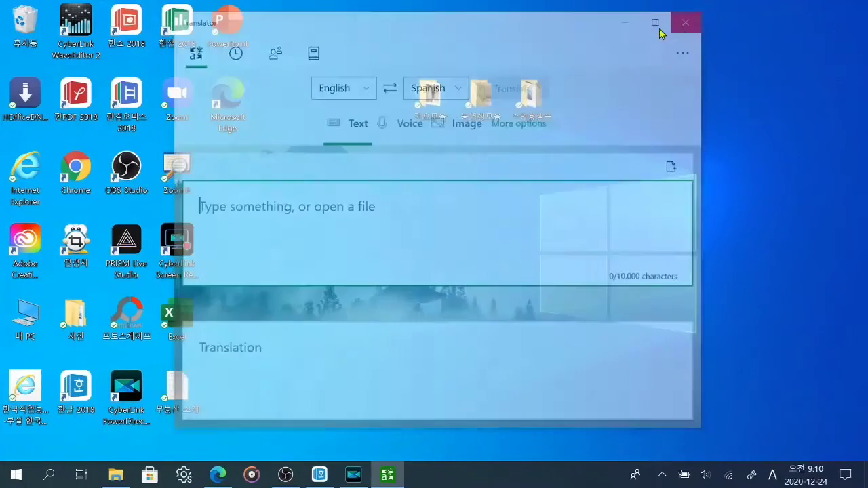
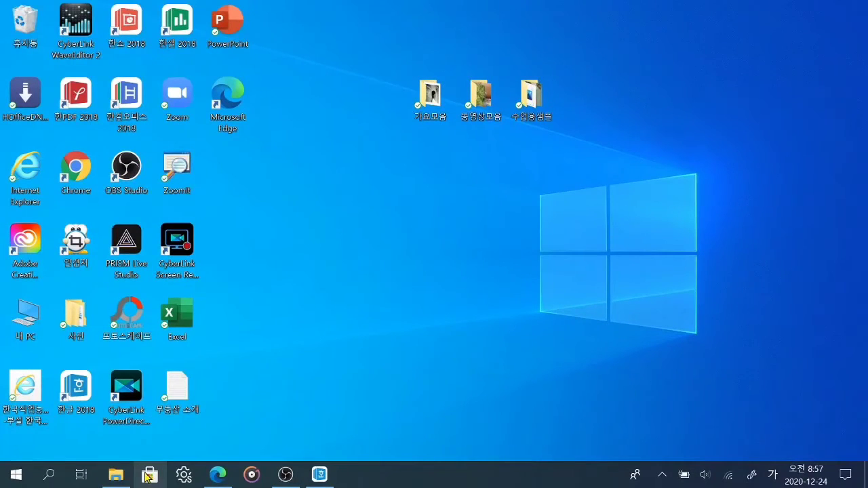
Open Microsoft Store from the desktop.
left_click(224, 461)
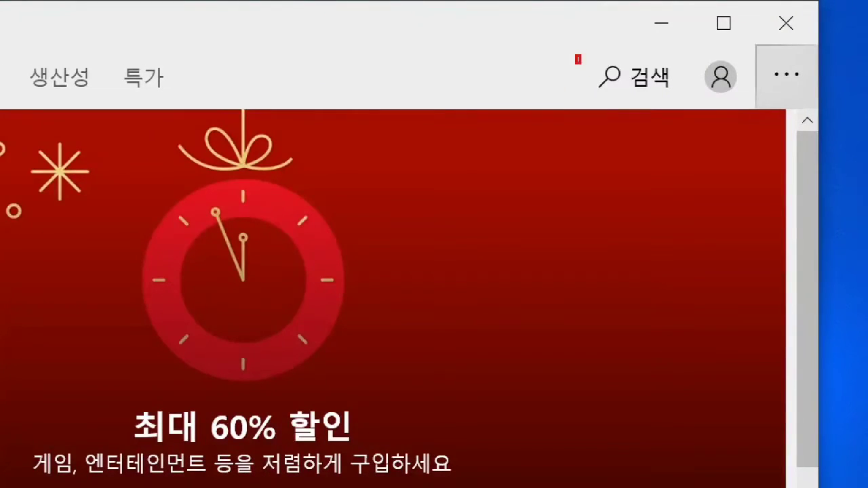
left_click_drag(575, 55, 684, 100)
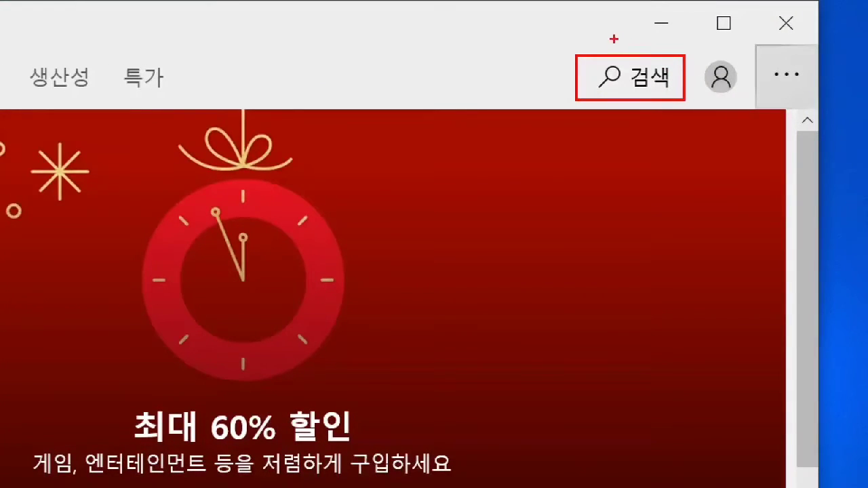
left_click_drag(615, 38, 631, 34)
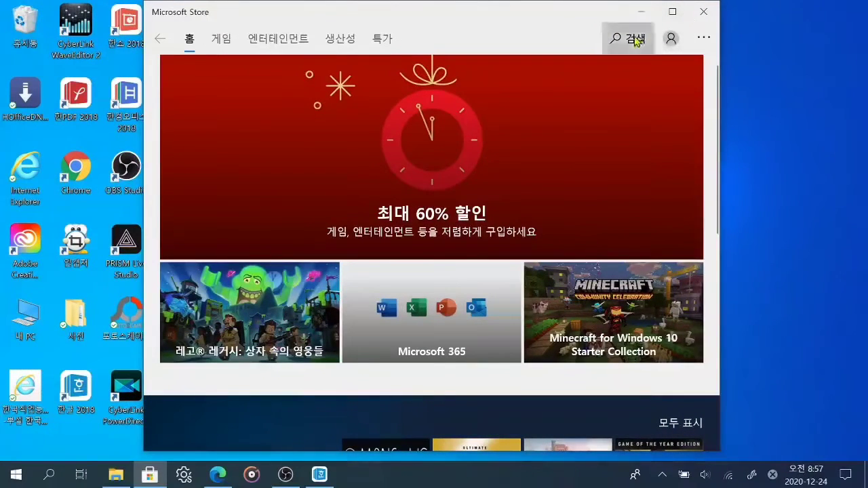
Search the store for "qdi" and open the product page of the suggested QDic app.
left_click(630, 76)
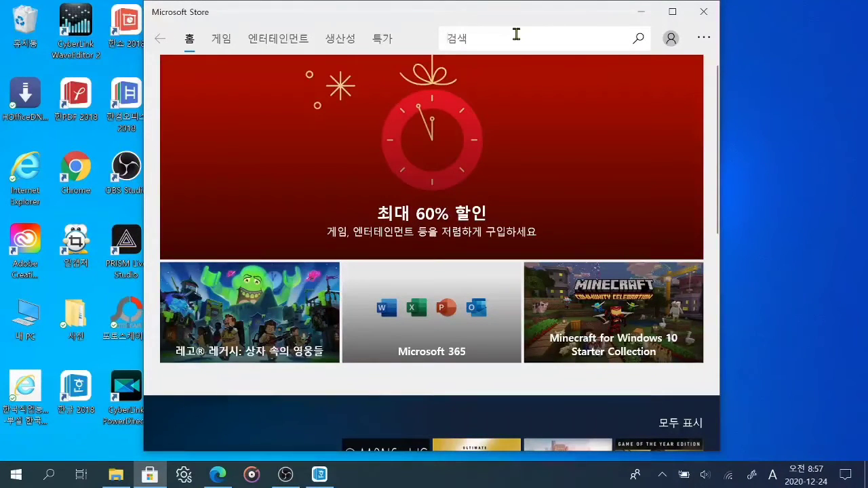
key("Hangul")
type("ㅂ")
key("BackSpace")
key("Hangul")
type("q")
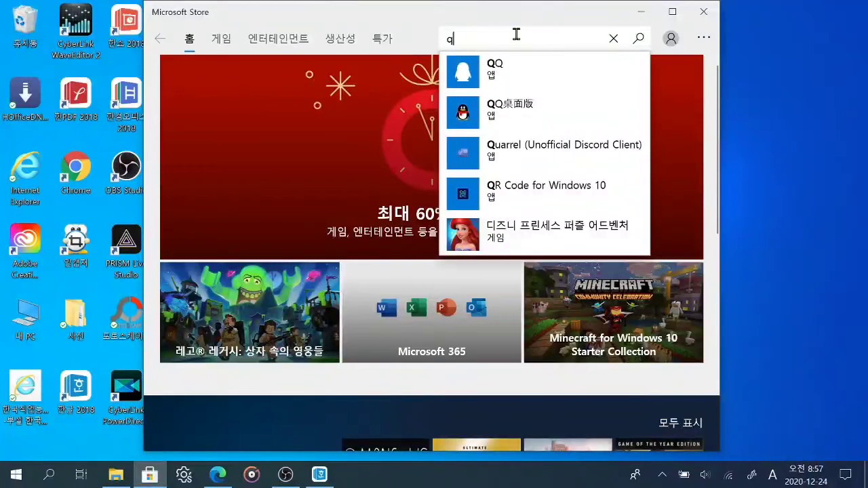
type("di")
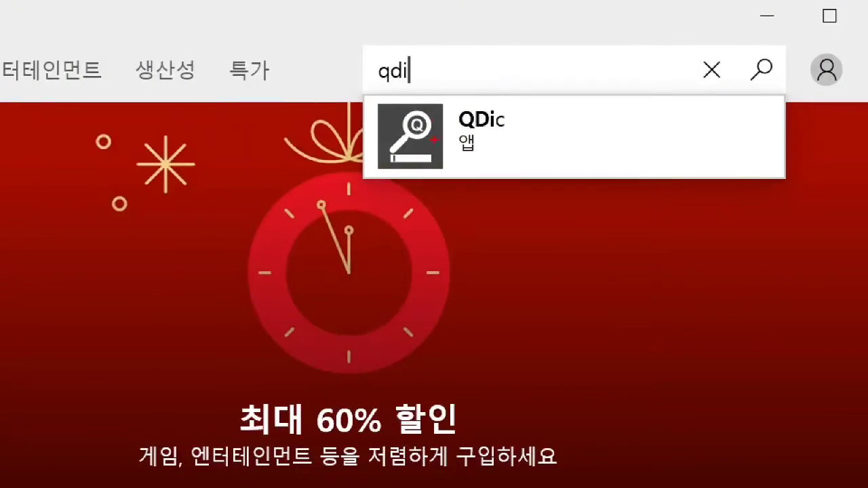
left_click_drag(365, 86, 405, 86)
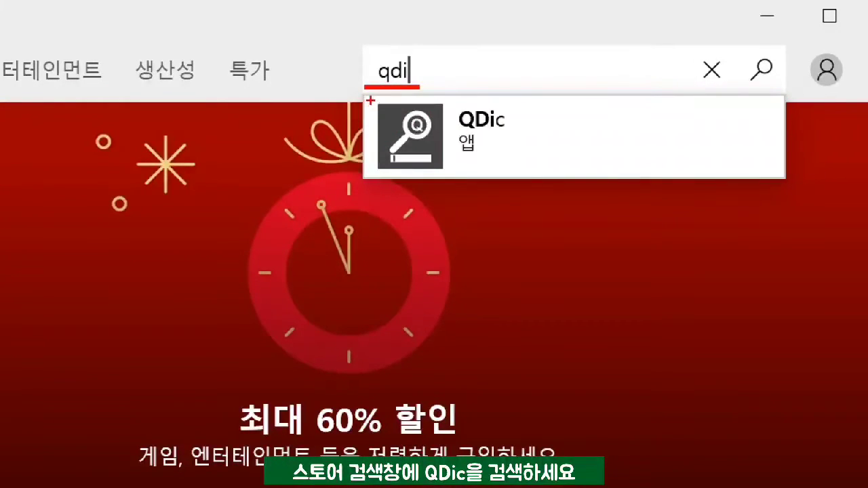
mouse_move(370, 100)
left_mouse_down()
mouse_move(395, 147)
mouse_move(528, 170)
left_mouse_up()
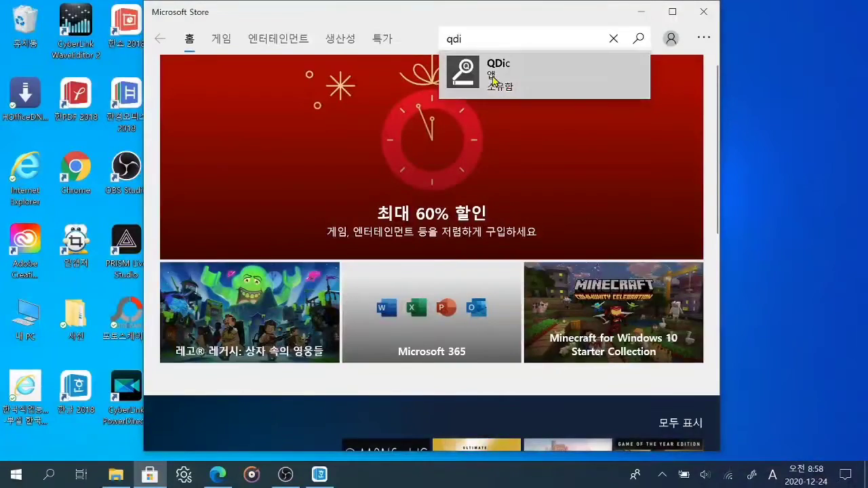
left_click(493, 142)
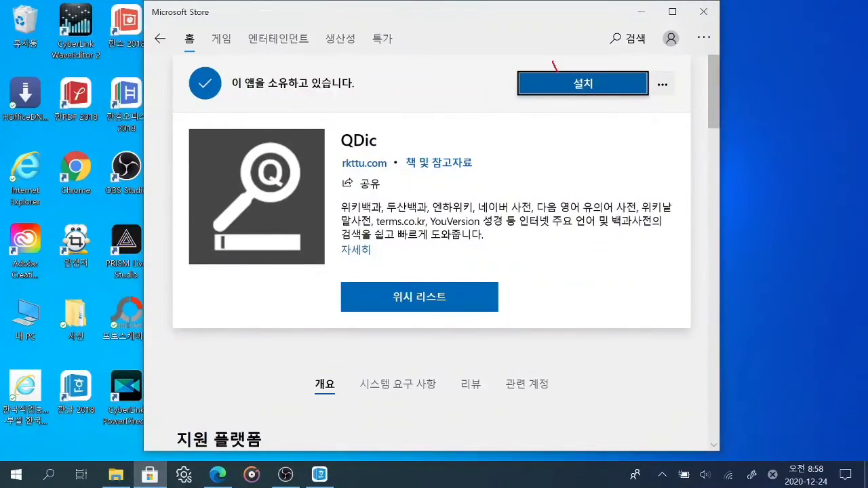
Install the QDic app and close the Microsoft Store window once it is installed.
left_click_drag(557, 70, 574, 48)
left_click(560, 91)
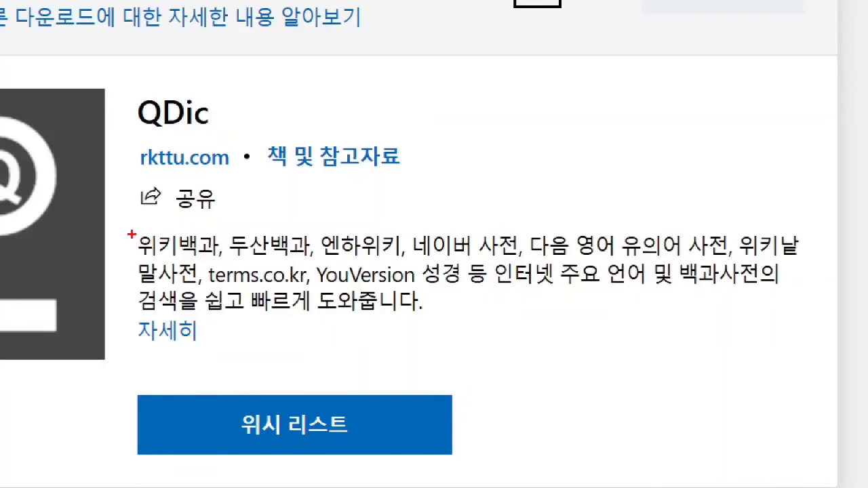
mouse_move(131, 234)
left_mouse_down()
mouse_move(422, 325)
mouse_move(665, 343)
mouse_move(716, 324)
mouse_move(813, 319)
left_mouse_up()
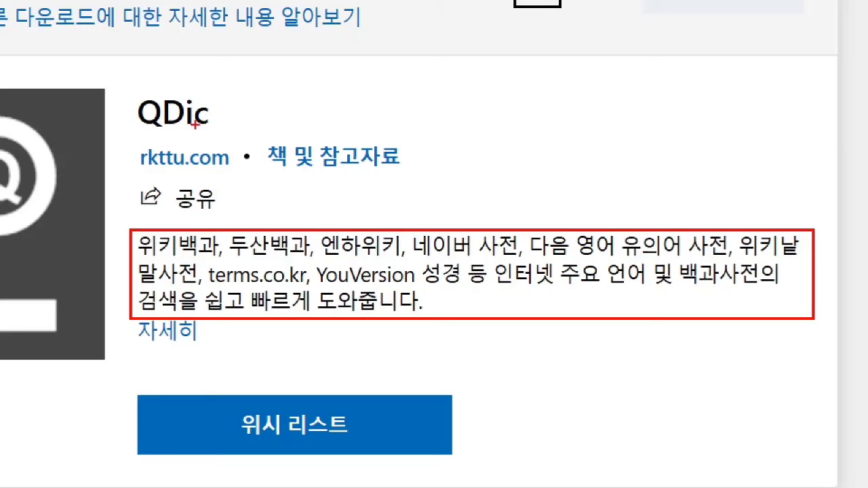
left_click_drag(413, 214, 434, 188)
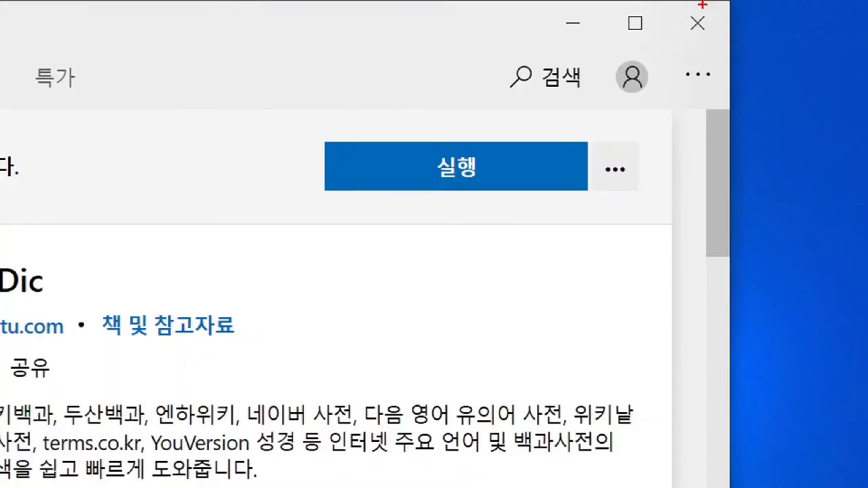
left_click_drag(683, 6, 713, 39)
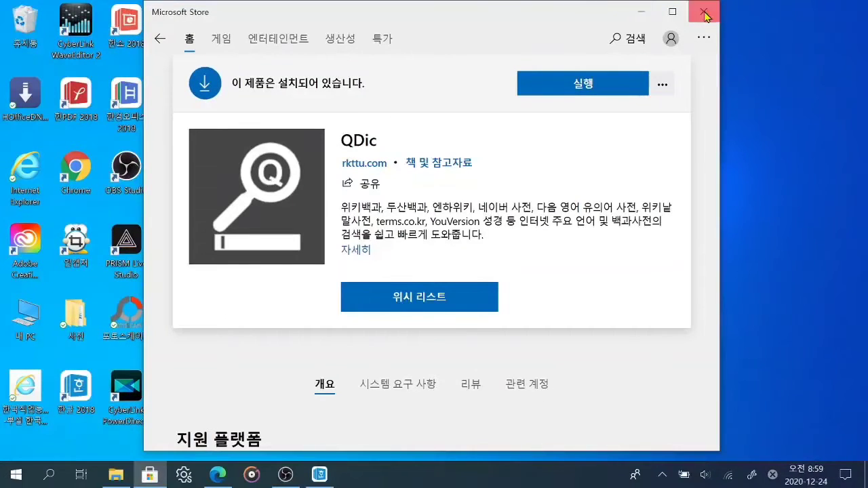
left_click(704, 12)
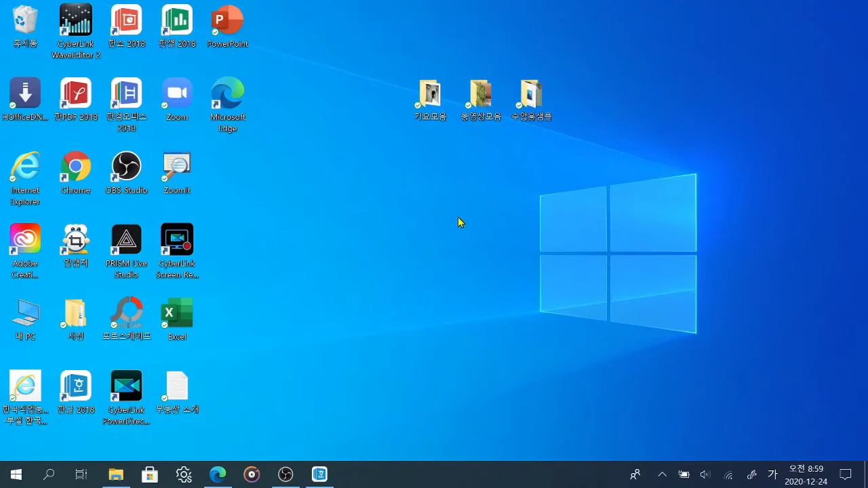
Launch QDic from the recently added apps and look up the word 계절.
left_click(15, 474)
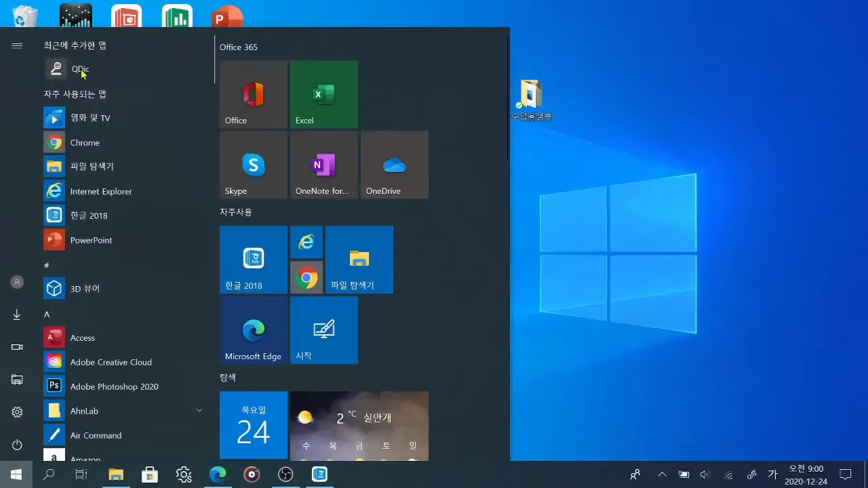
left_click(136, 139)
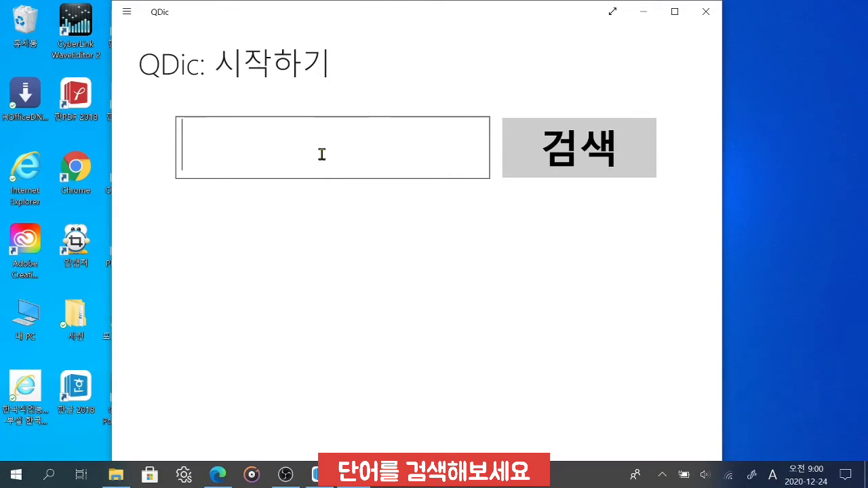
key("Hangul")
type("ㄱ")
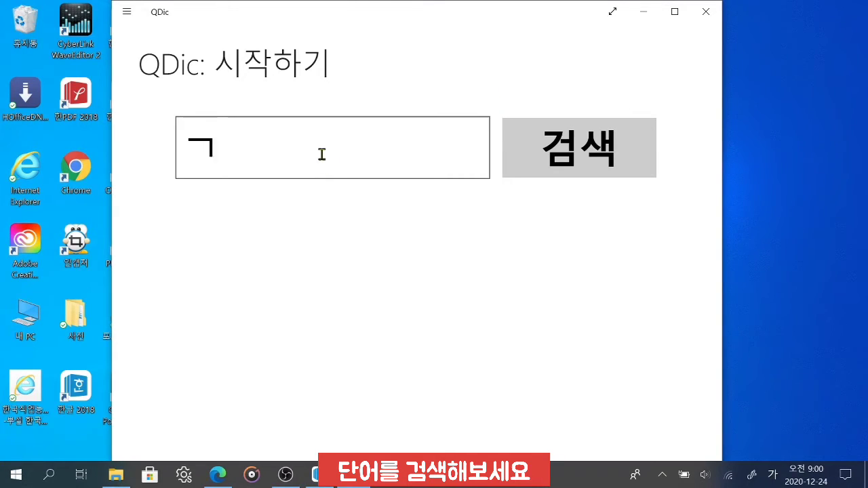
type("ㅖ절")
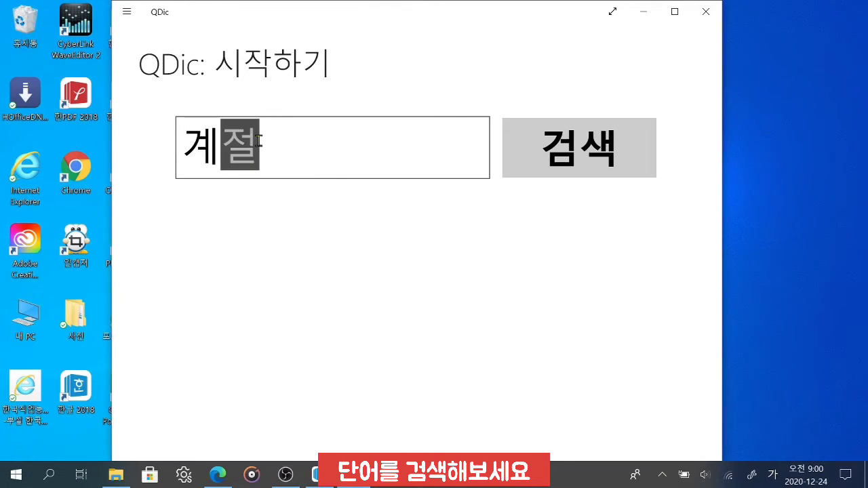
left_click(577, 156)
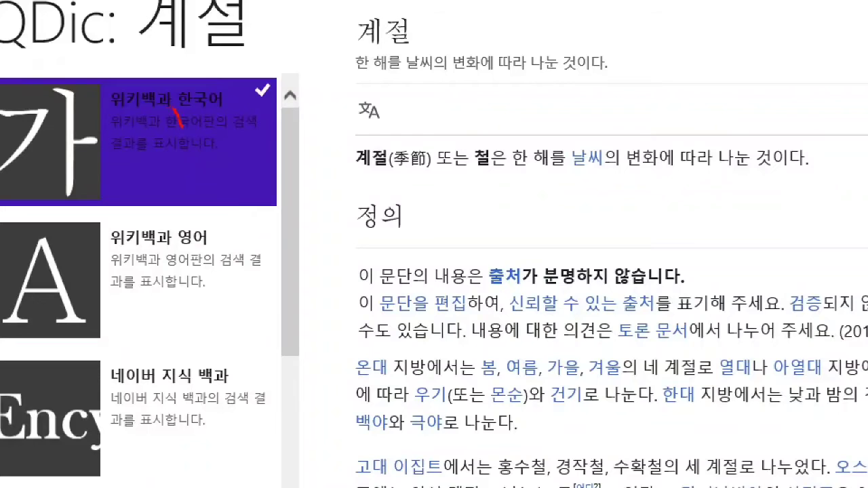
Show the 계절 results from the 네이버 지식 백과 source instead of Korean Wikipedia.
left_click_drag(174, 113, 211, 78)
mouse_move(162, 367)
left_mouse_down()
mouse_move(169, 390)
mouse_move(198, 351)
left_mouse_up()
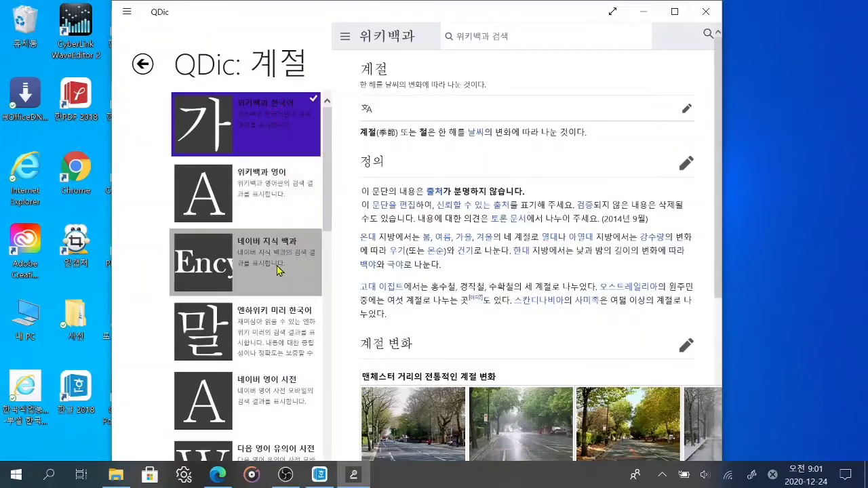
left_click(192, 434)
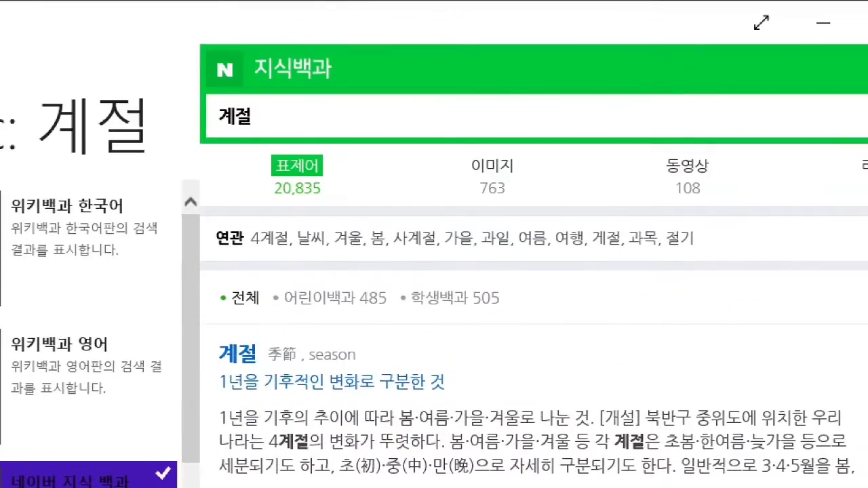
left_click(372, 364)
left_click_drag(357, 307, 402, 263)
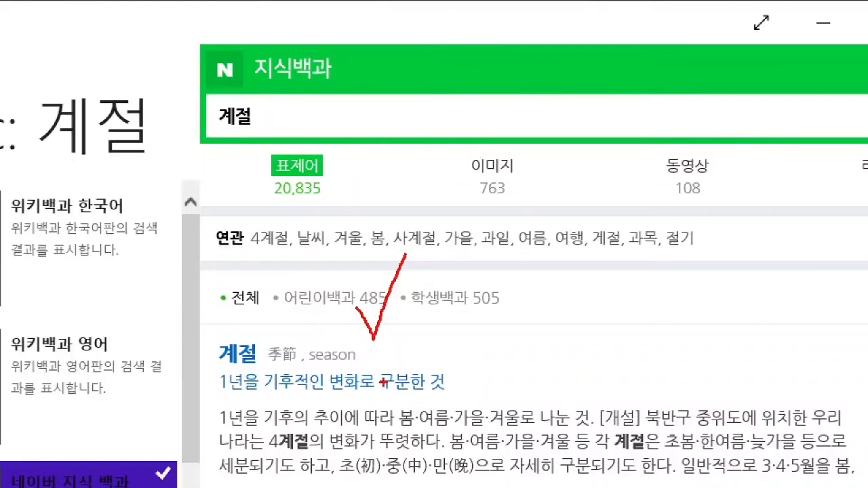
key("Escape")
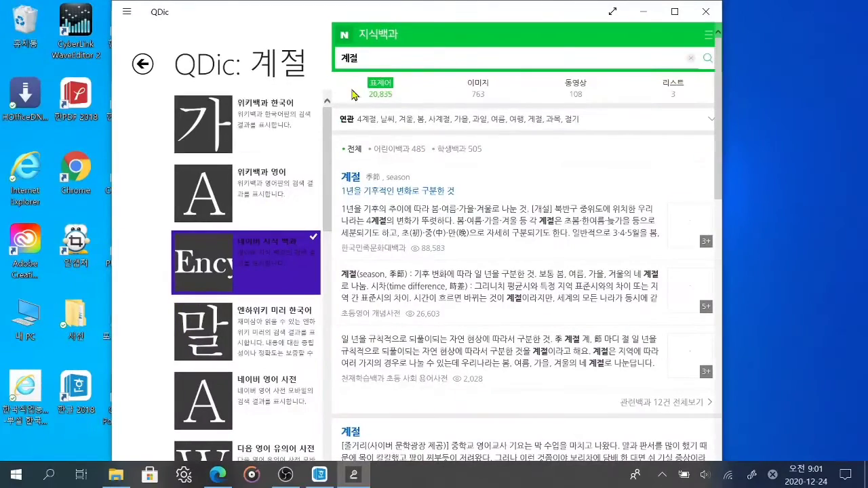
Show the 계절 results from 네이버 국어 사전 and go back to the beginning of the dictionary list.
left_click_drag(327, 170, 345, 270)
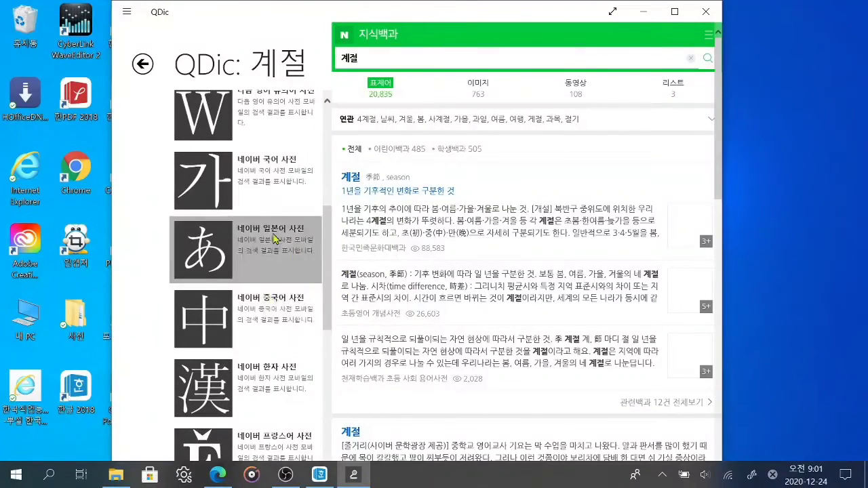
left_click(280, 202)
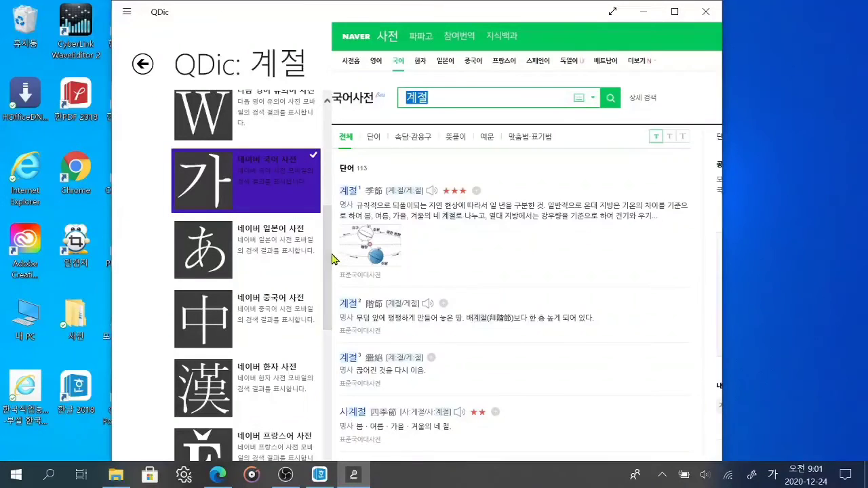
left_click_drag(330, 252, 330, 242)
scroll(330, 178, "up", 5)
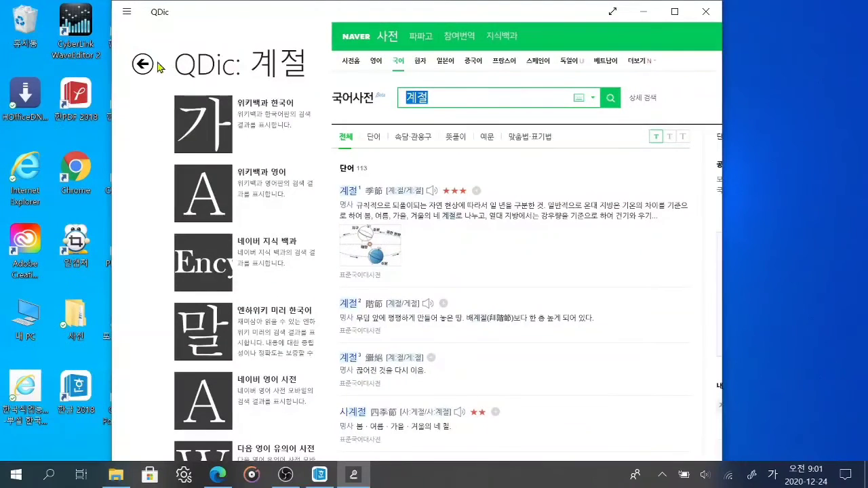
Return to the QDic start page, clear the search word, and close QDic.
left_click(50, 127)
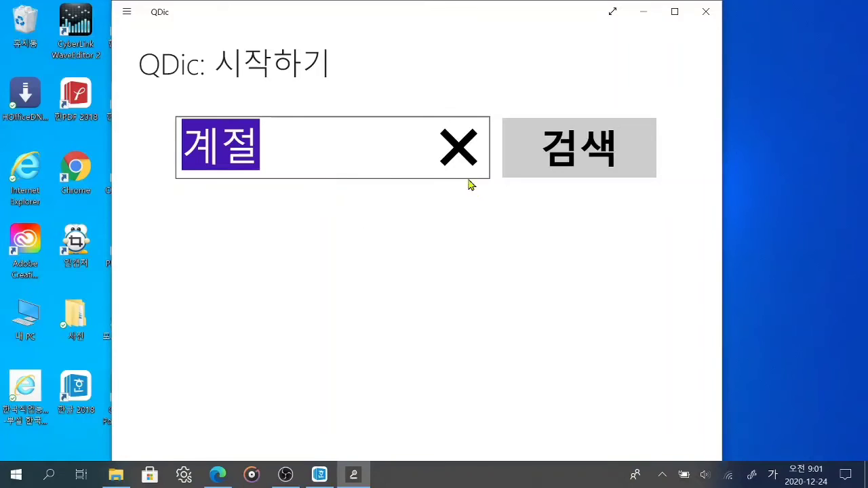
left_click(459, 148)
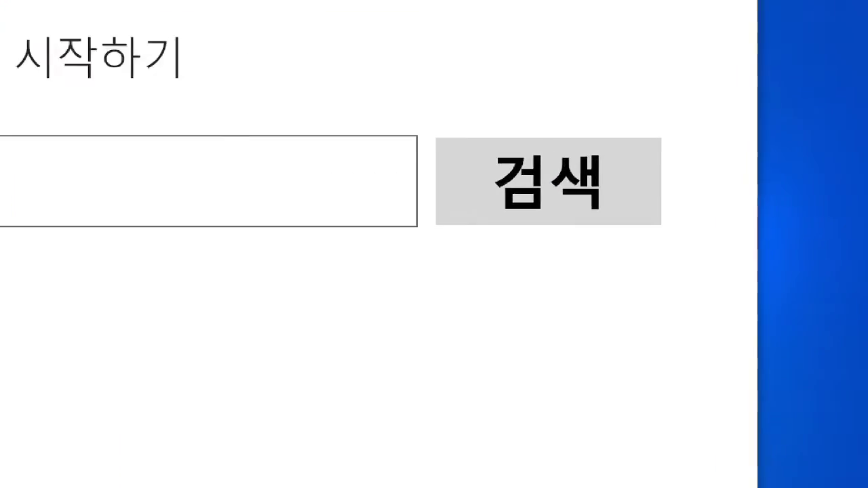
left_click_drag(651, 7, 695, 56)
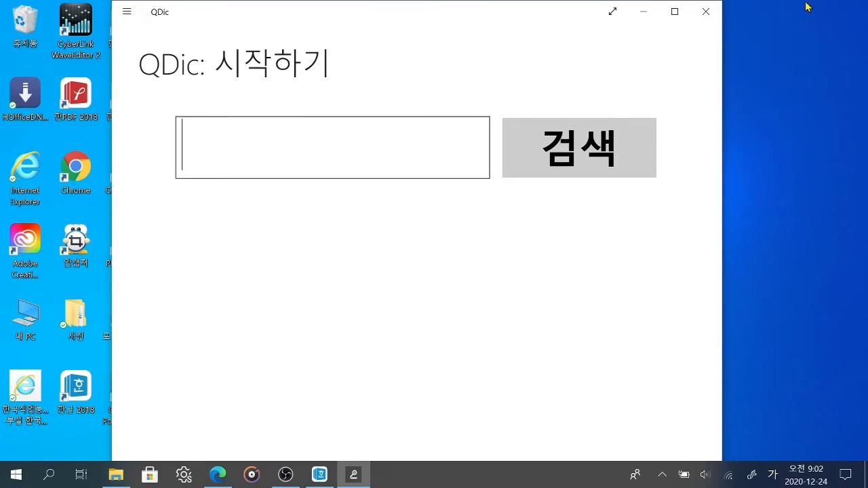
left_click(705, 12)
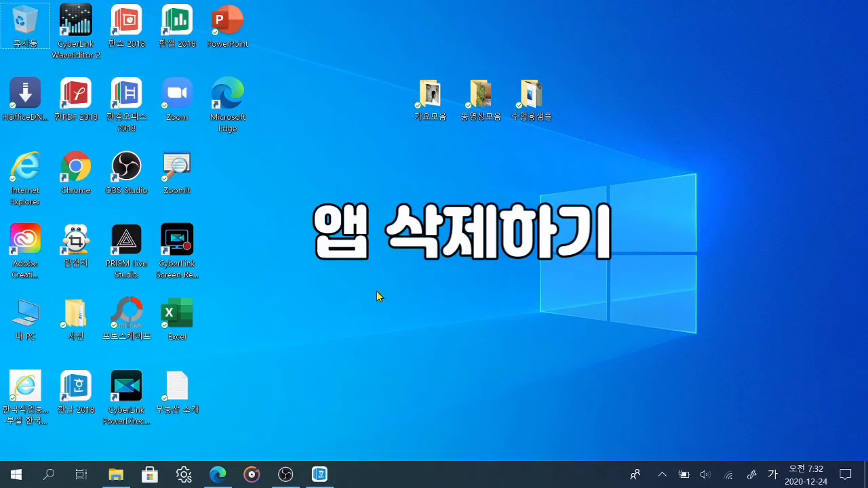
Open Windows Settings (설정) and go to the 앱 category's 앱 및 기능 page.
left_click(19, 479)
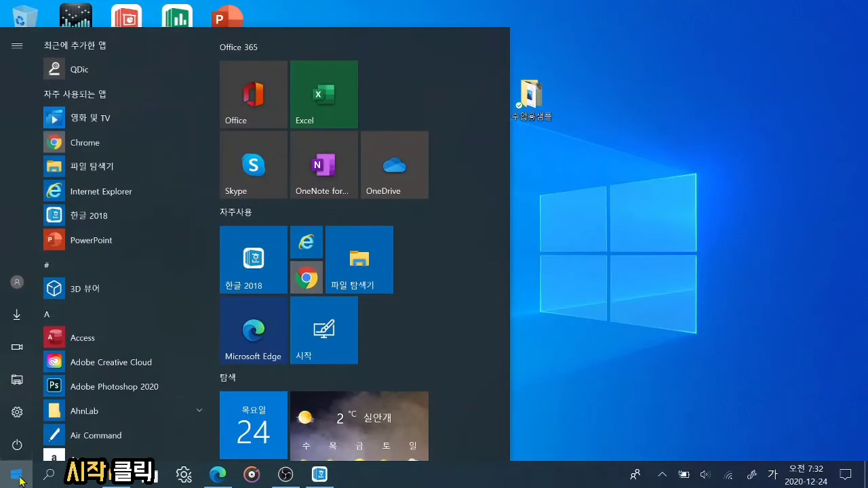
mouse_move(14, 417)
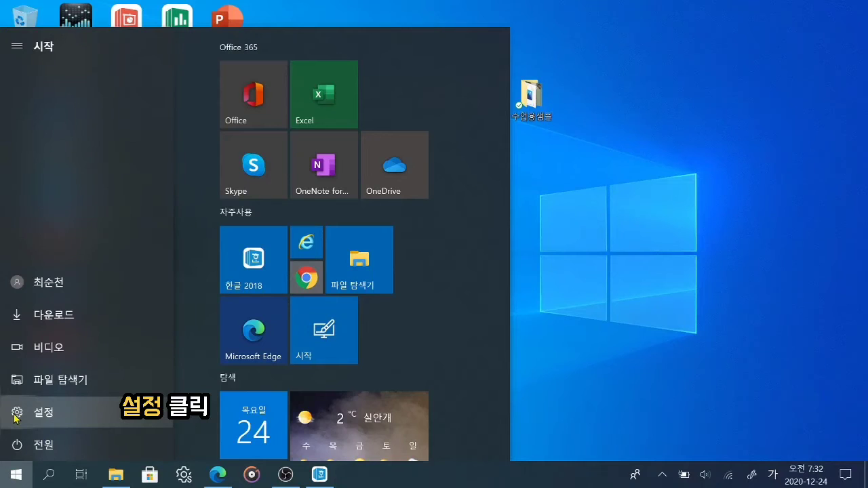
left_click(15, 416)
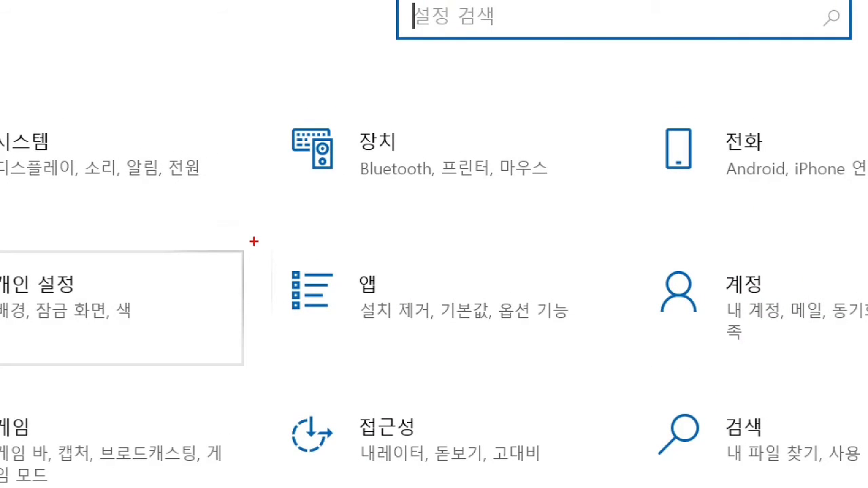
left_click_drag(253, 241, 604, 355)
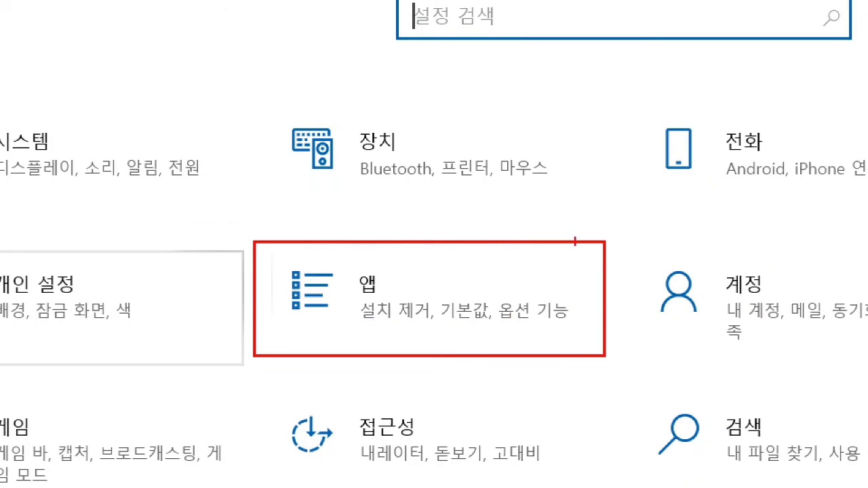
left_click_drag(568, 221, 596, 216)
key("Escape")
left_click(292, 331)
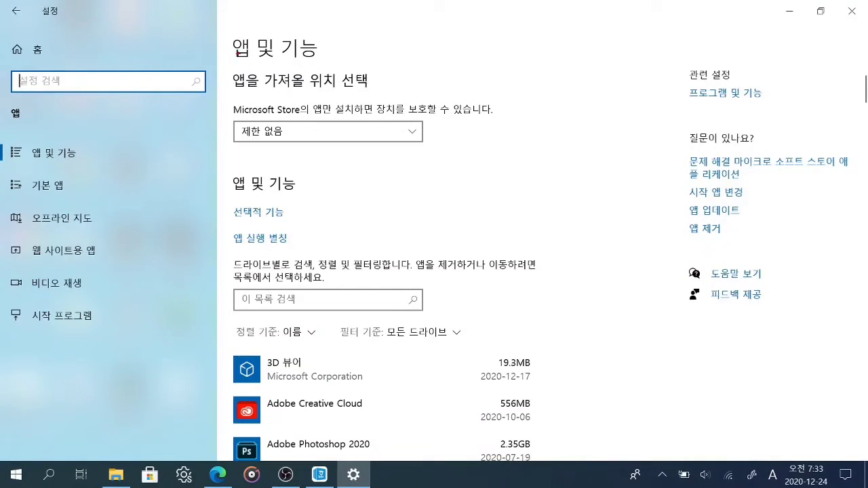
left_click_drag(232, 61, 298, 63)
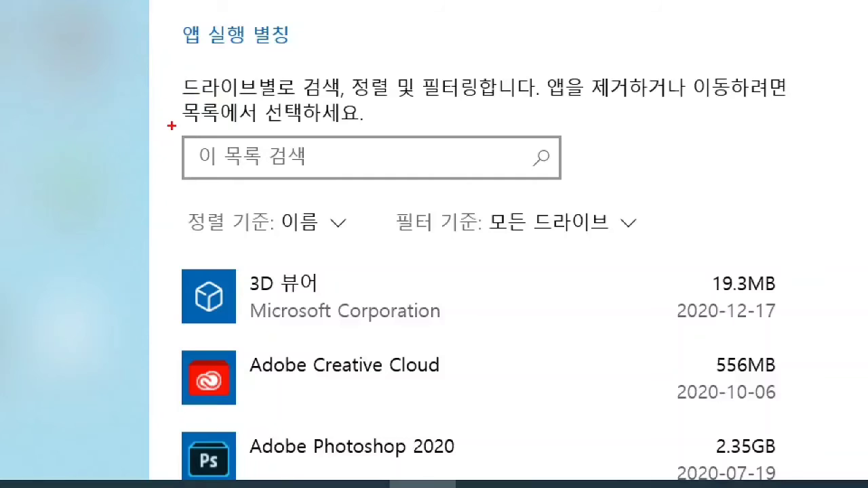
mouse_move(172, 126)
left_mouse_down()
mouse_move(181, 142)
mouse_move(523, 198)
mouse_move(572, 195)
left_mouse_up()
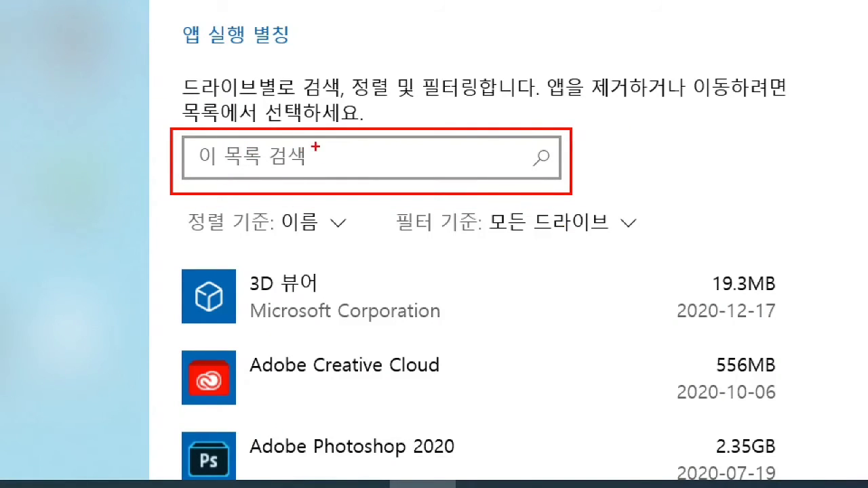
left_click_drag(320, 160, 365, 126)
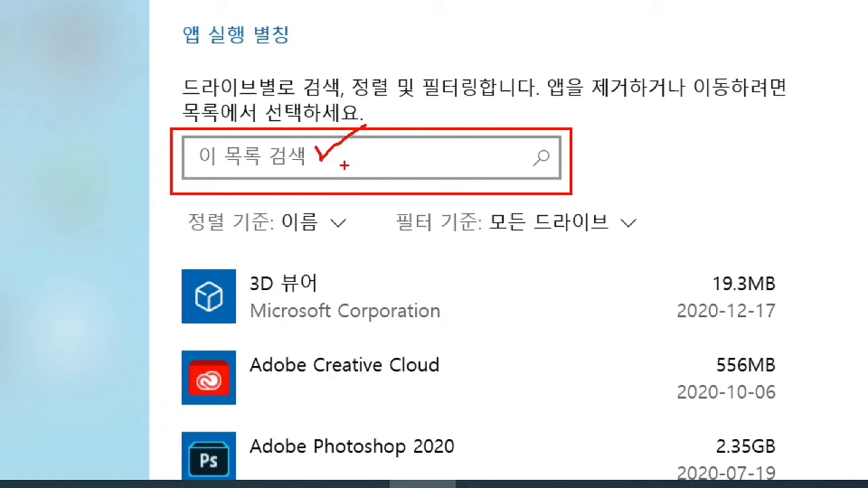
Search the installed apps list on the 앱 및 기능 page for "tran".
left_click(349, 299)
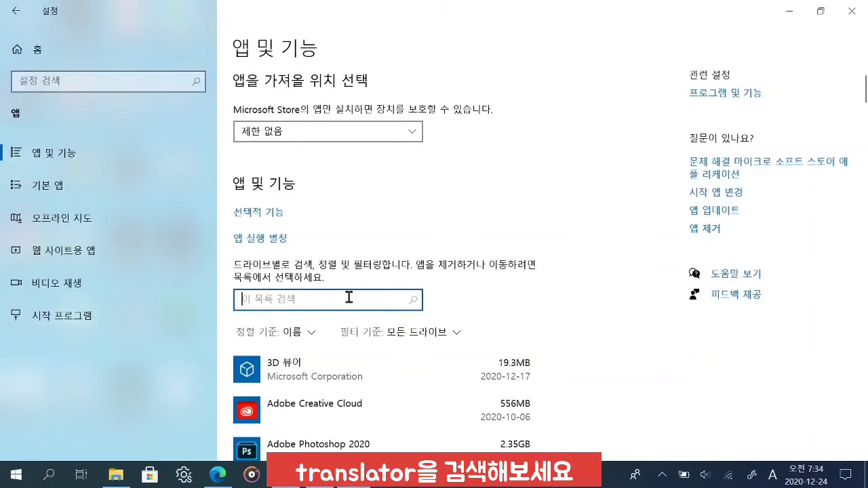
key("Hangul")
type("ㅅ")
key("BackSpace")
key("Hangul")
type("tran")
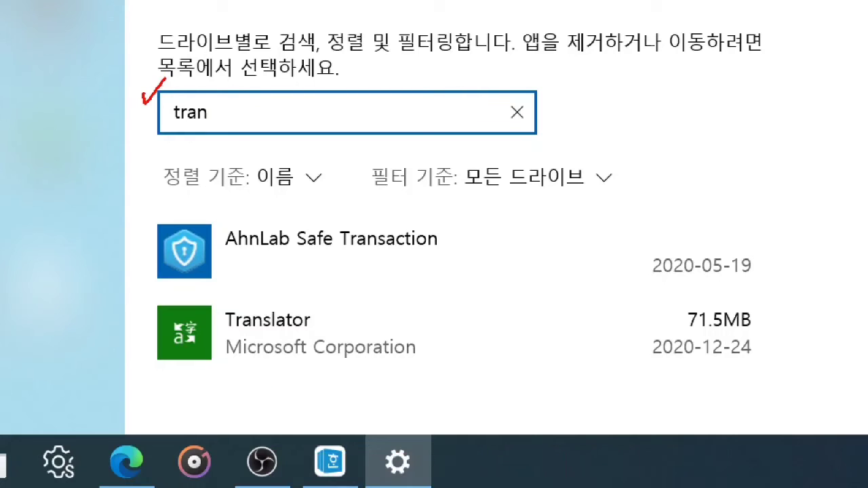
Uninstall the Translator app by Microsoft Corporation from the filtered list and confirm its removal (제거).
mouse_move(135, 298)
left_mouse_down()
mouse_move(155, 325)
mouse_move(402, 380)
mouse_move(761, 380)
left_mouse_up()
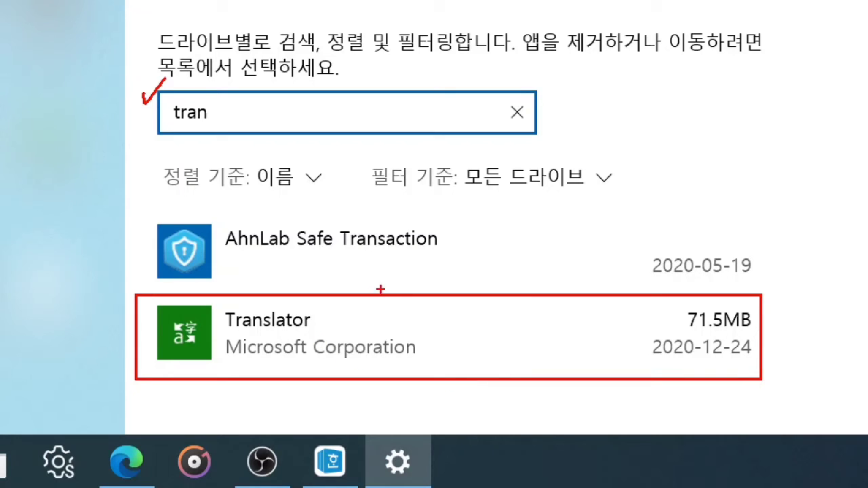
mouse_move(504, 308)
left_mouse_down()
mouse_move(517, 332)
mouse_move(571, 254)
left_mouse_up()
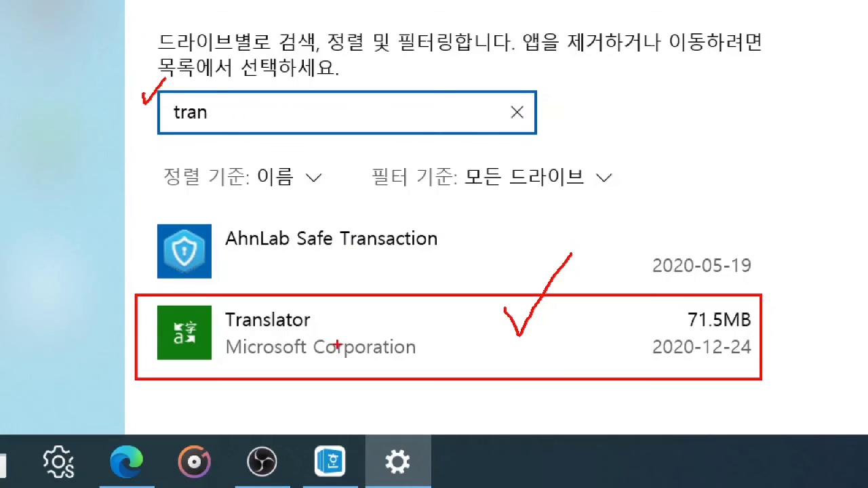
left_click(323, 353)
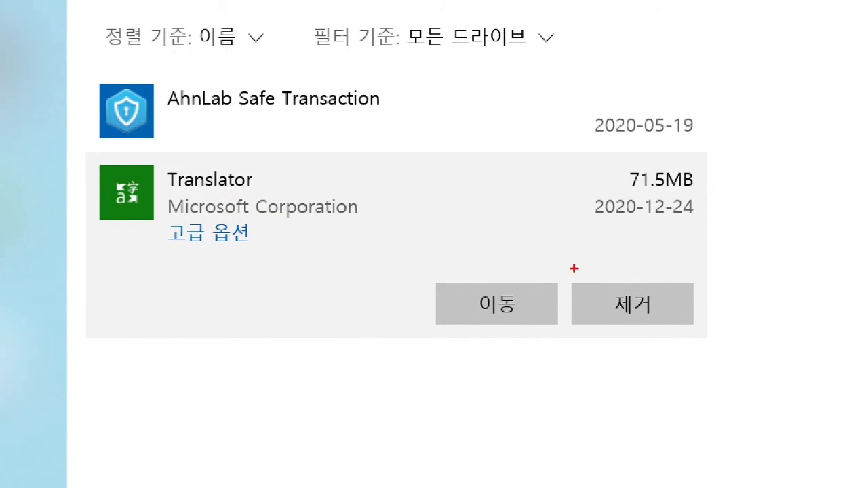
left_click_drag(559, 279, 707, 333)
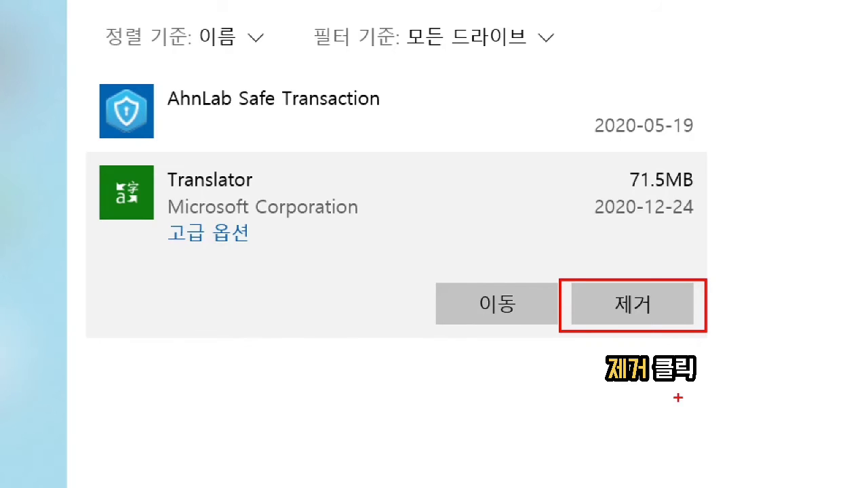
left_click_drag(680, 254, 709, 250)
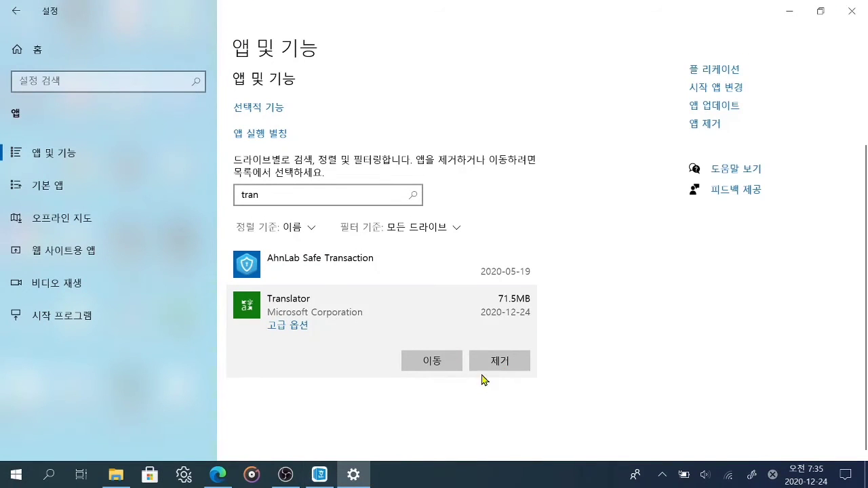
left_click(500, 360)
left_click(497, 363)
left_click(552, 328)
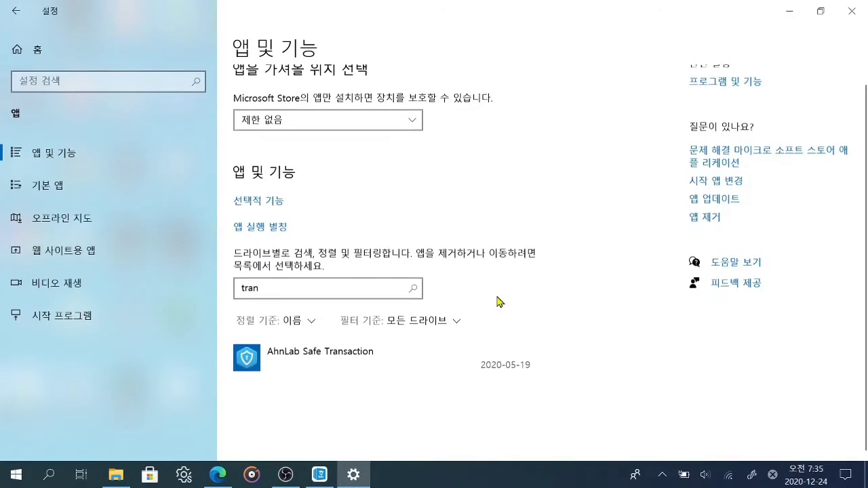
Clear the previous search term and search the installed apps list for "qd".
left_click(271, 290)
key("ctrl+a")
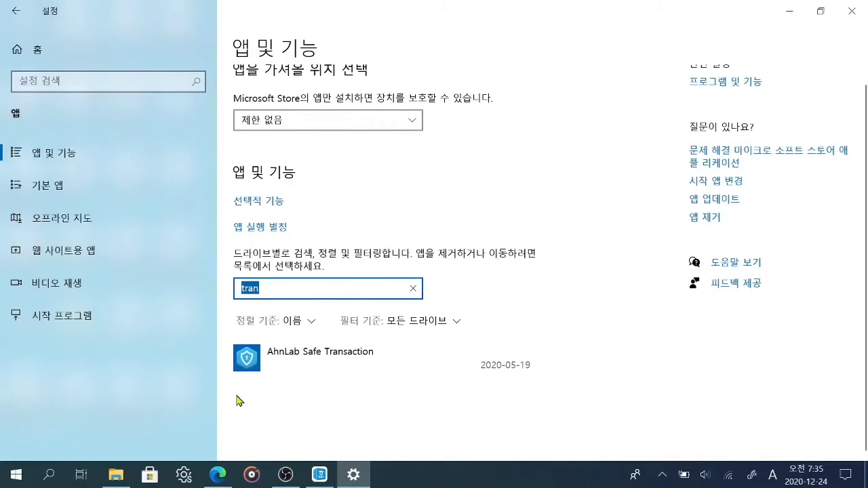
left_click(413, 288)
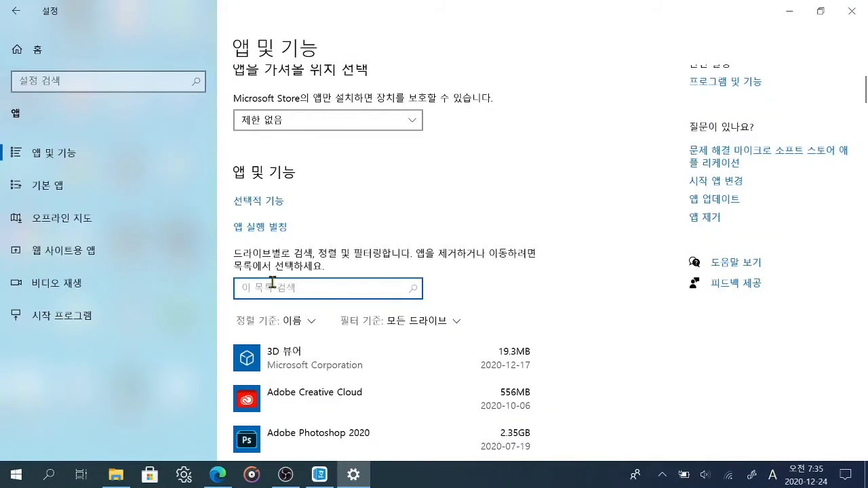
type("q")
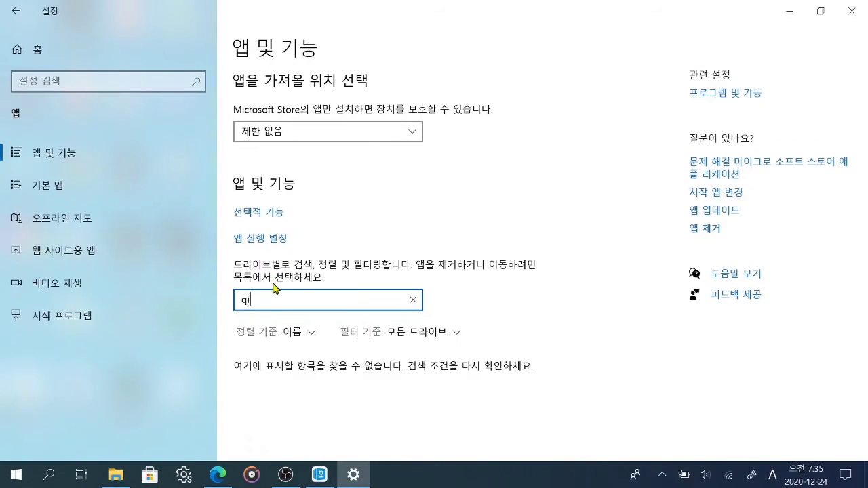
type("d")
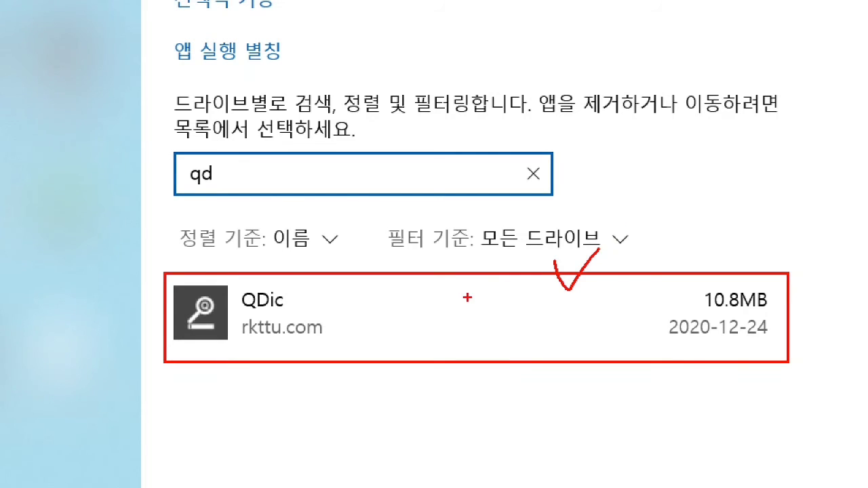
Uninstall the QDic app from the filtered list and confirm its removal (제거).
left_click(250, 341)
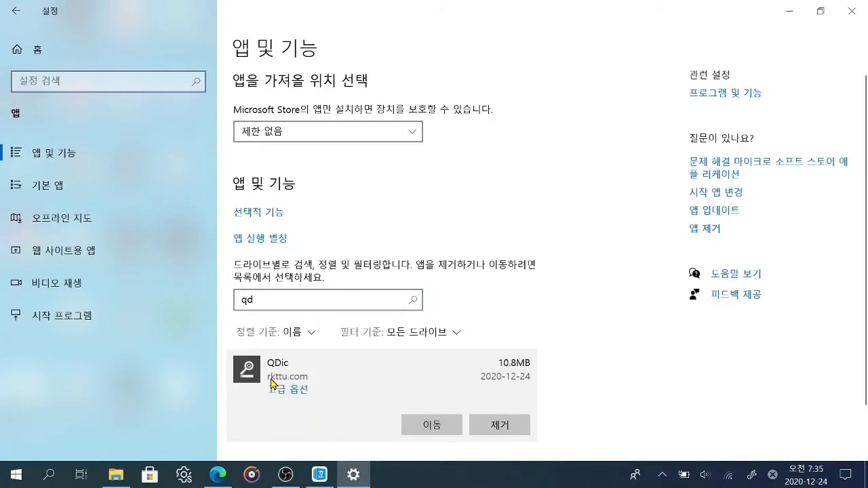
scroll(450, 398, "down", 2)
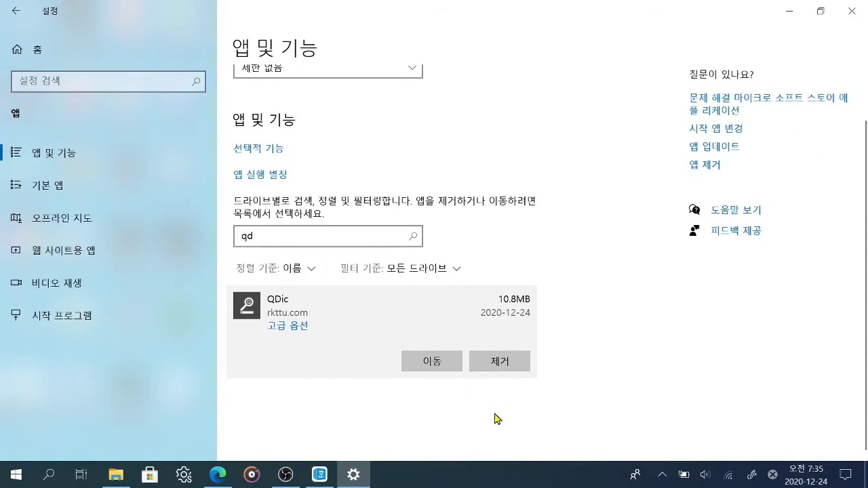
left_click(512, 362)
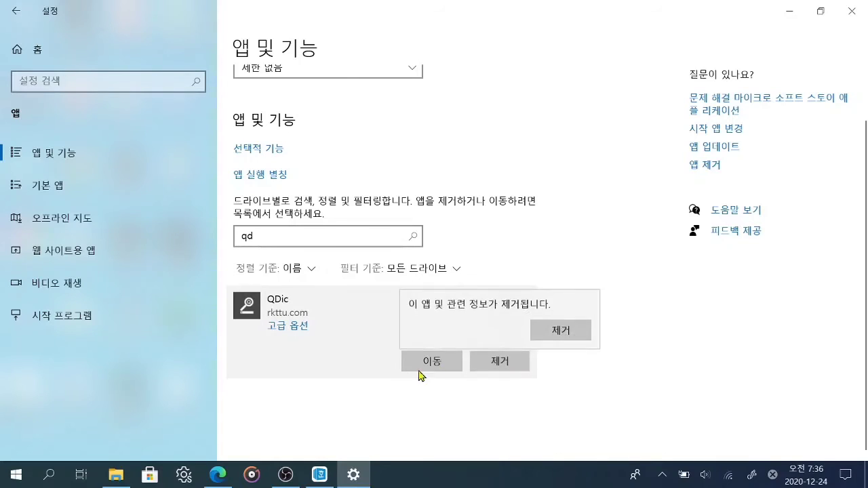
left_click(567, 332)
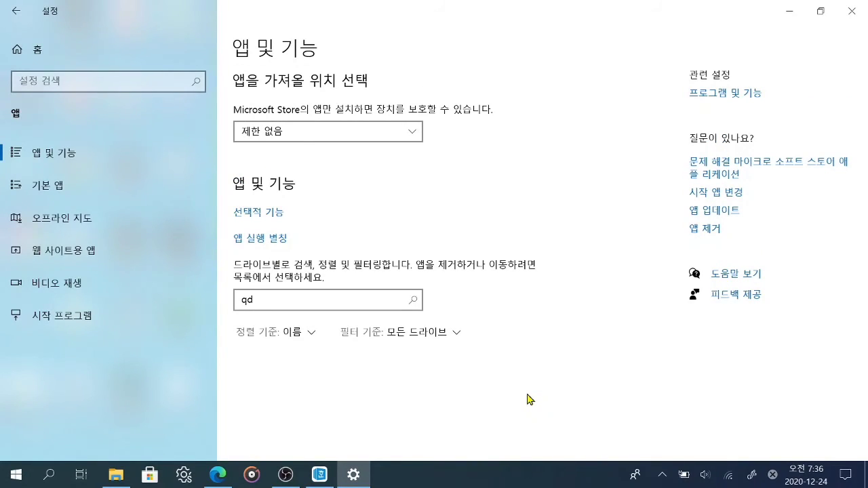
Clear the "qd" search term and reload the 앱 및 기능 page with the full list of apps.
left_click(397, 301)
key("BackSpace")
key("BackSpace")
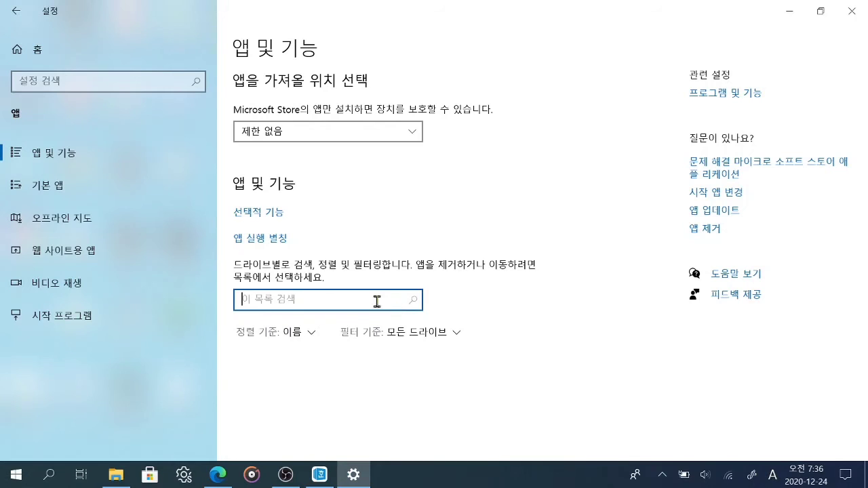
left_click(63, 155)
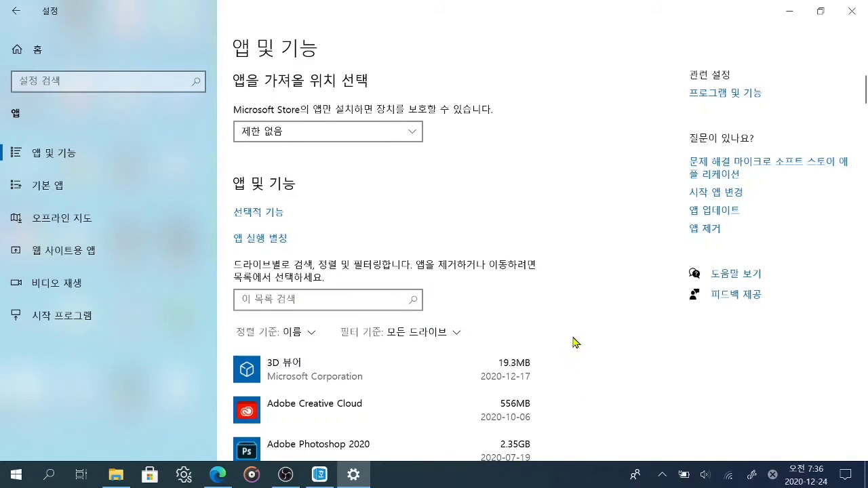
Look through the full alphabetical list of installed apps and return to its beginning.
scroll(573, 343, "down", 3)
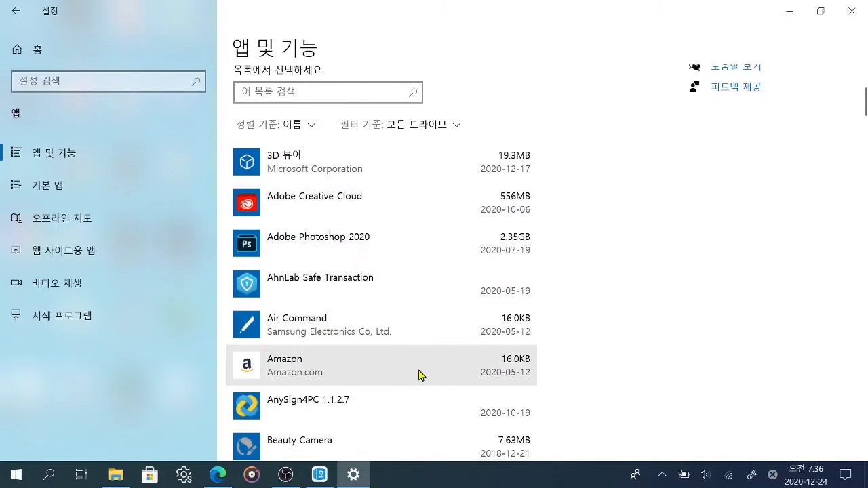
scroll(419, 373, "down", 10)
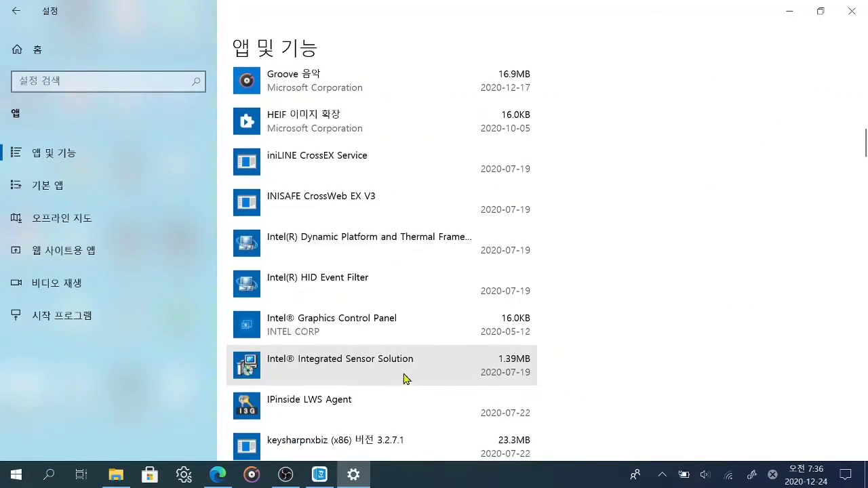
scroll(359, 357, "down", 7)
scroll(349, 248, "down", 10)
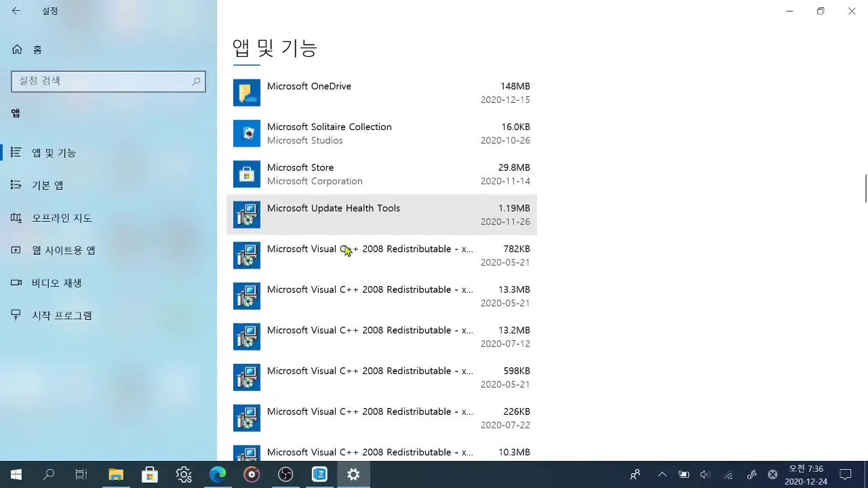
scroll(332, 265, "down", 5)
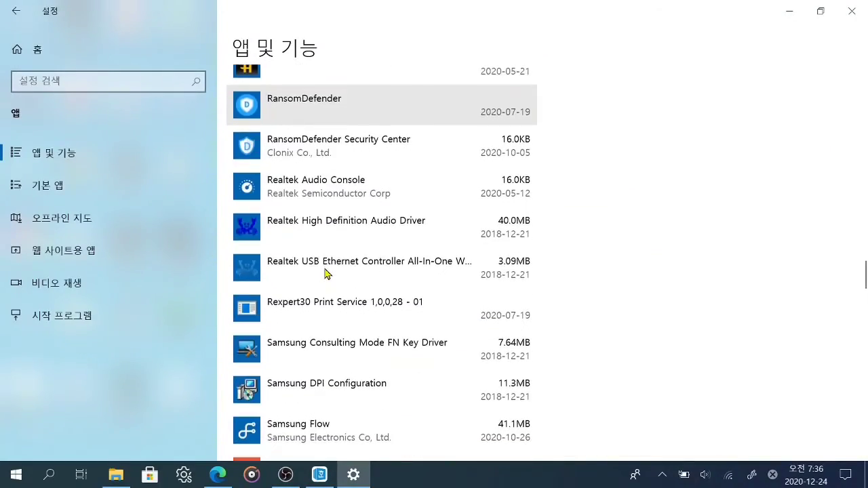
scroll(324, 273, "up", 15)
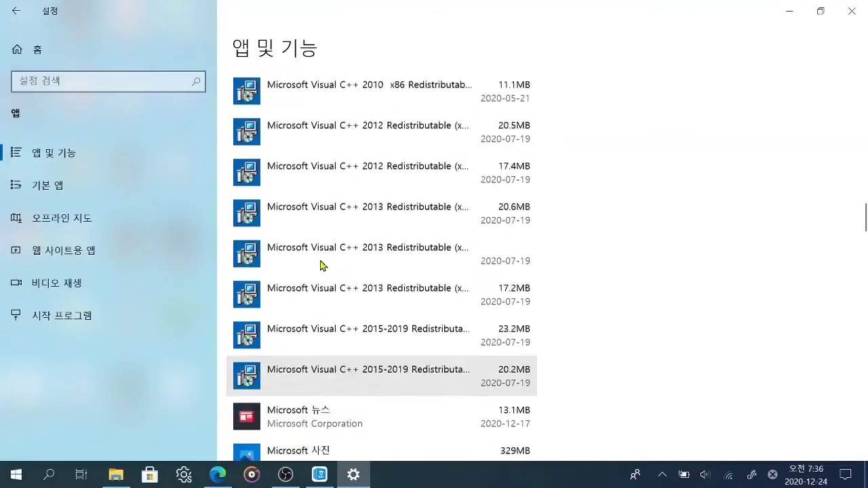
scroll(678, 261, "up", 20)
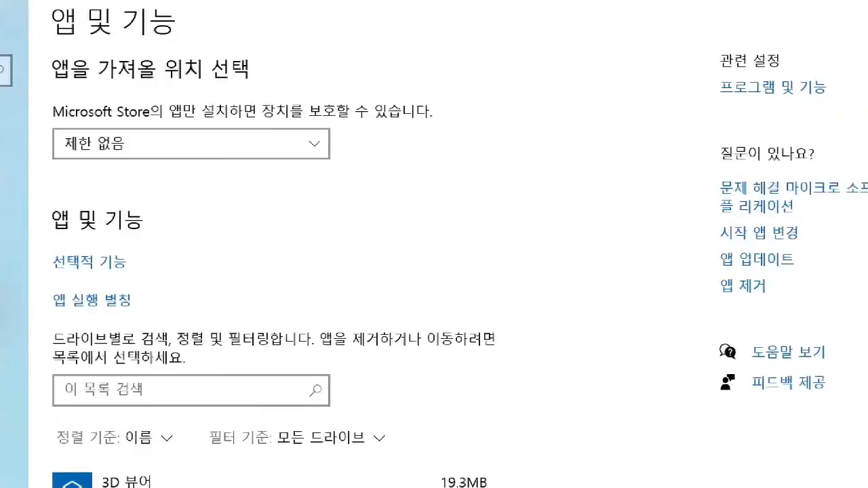
Open the related 프로그램 및 기능 settings of the Control Panel from the 앱 및 기능 page.
mouse_move(655, 63)
left_mouse_down()
mouse_move(788, 163)
mouse_move(849, 163)
left_mouse_up()
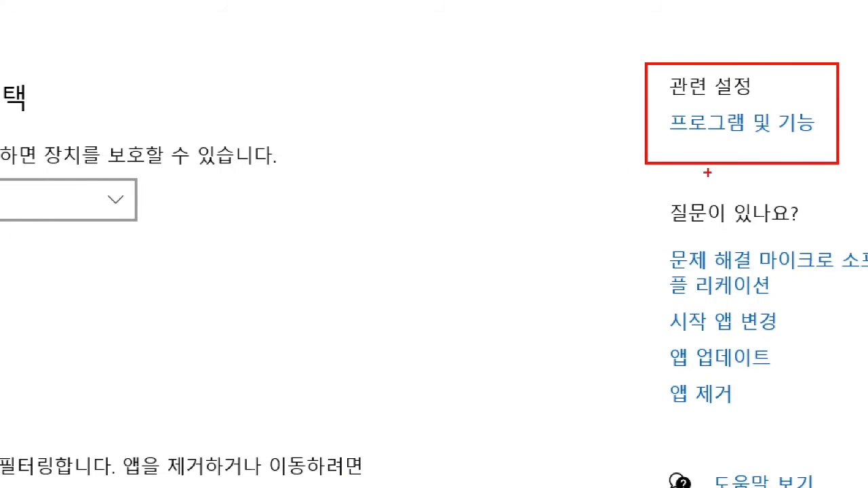
left_click_drag(671, 137, 824, 135)
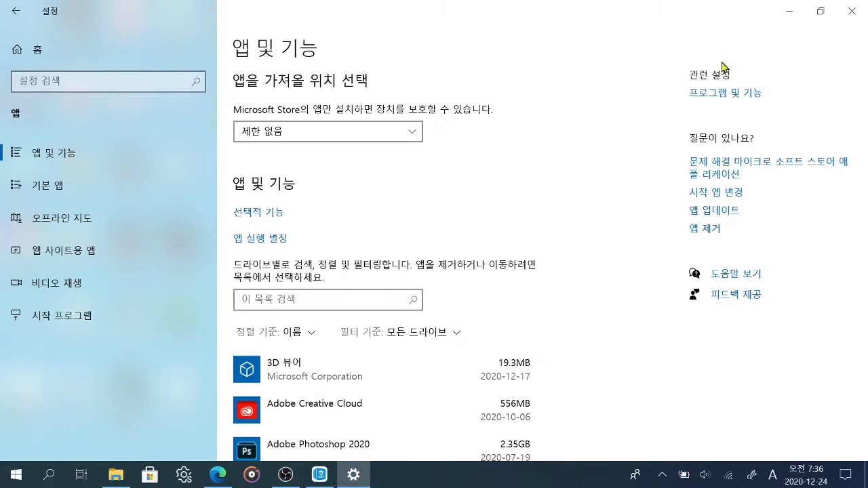
left_click(740, 124)
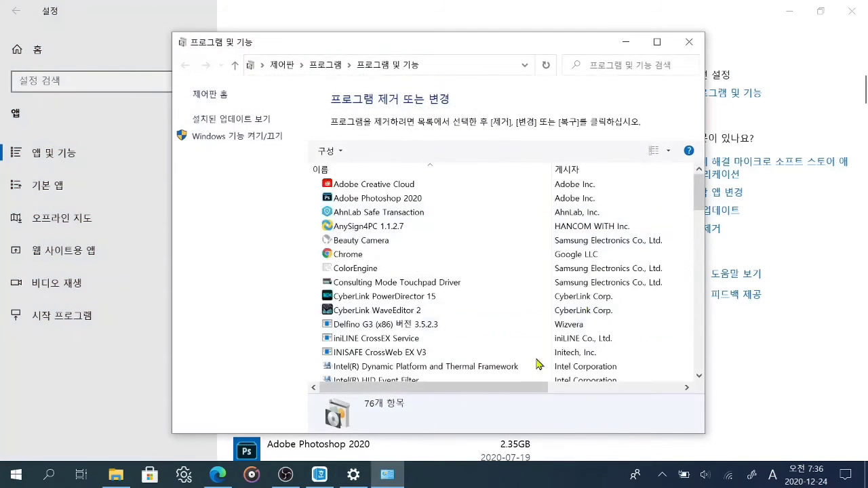
Look through the installed programs in the 프로그램 및 기능 window and reposition the window on the desktop.
scroll(437, 249, "down", 10)
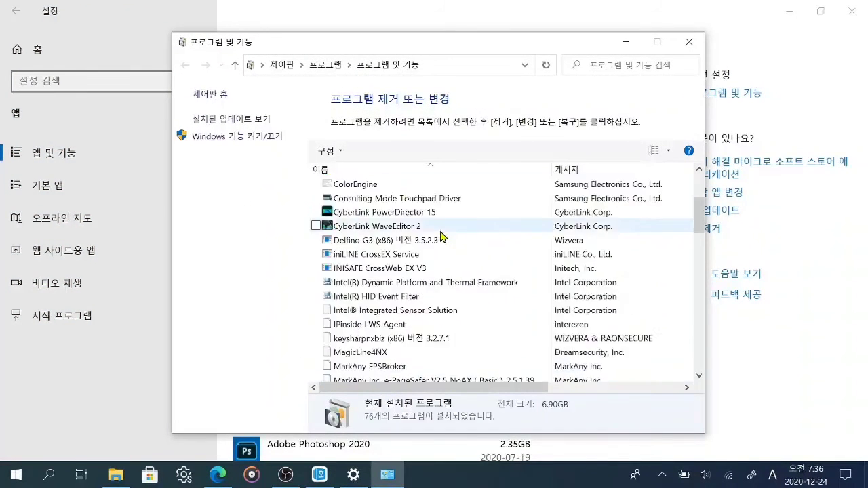
scroll(445, 243, "down", 15)
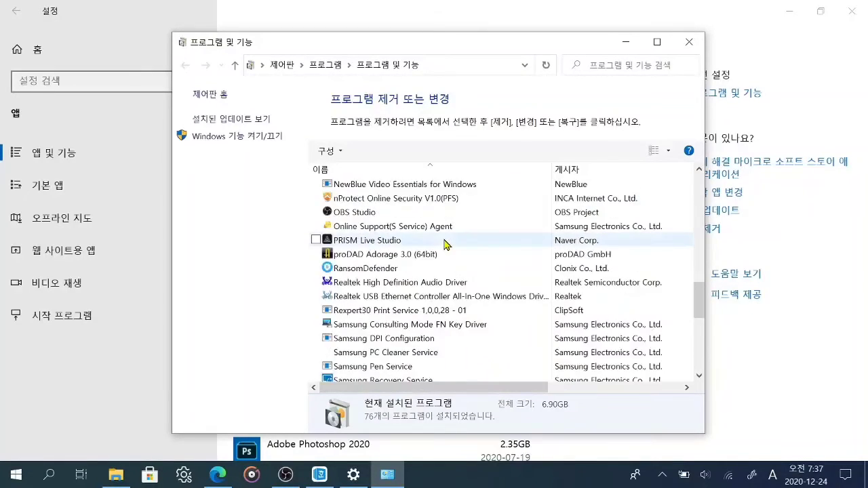
scroll(447, 243, "up", 20)
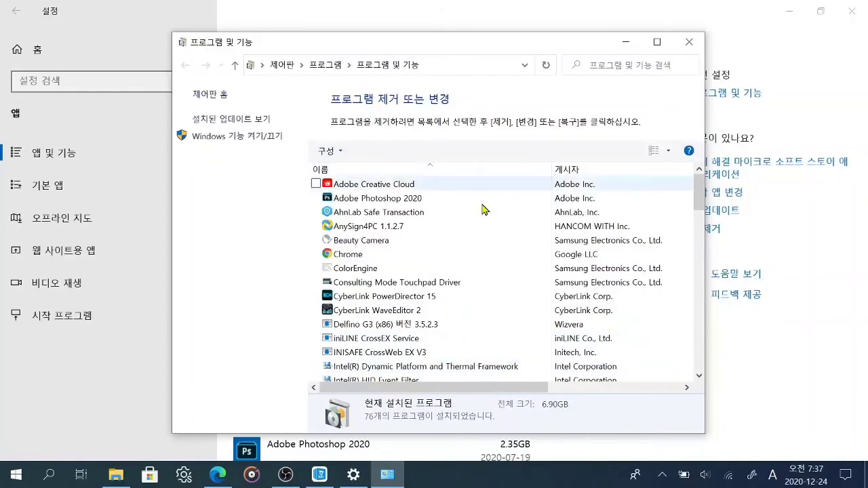
mouse_move(436, 45)
left_mouse_down()
mouse_move(660, 16)
mouse_move(495, 41)
mouse_move(435, 40)
left_mouse_up()
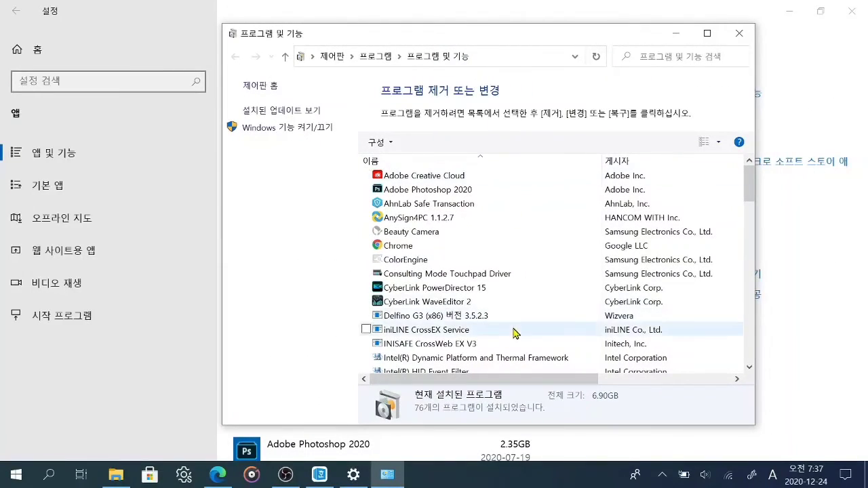
scroll(447, 270, "down", 10)
scroll(495, 263, "down", 8)
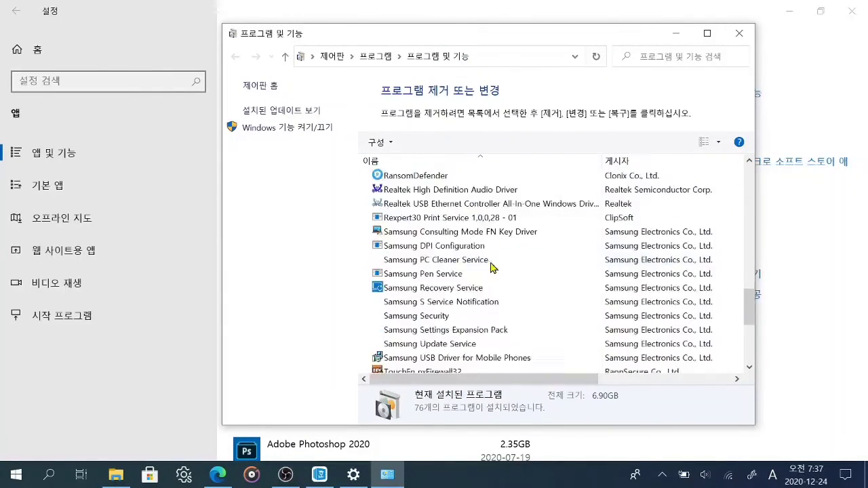
Select 알캡처 2.68 near the end of the installed programs list, and close the 프로그램 및 기능 window.
scroll(494, 264, "down", 4)
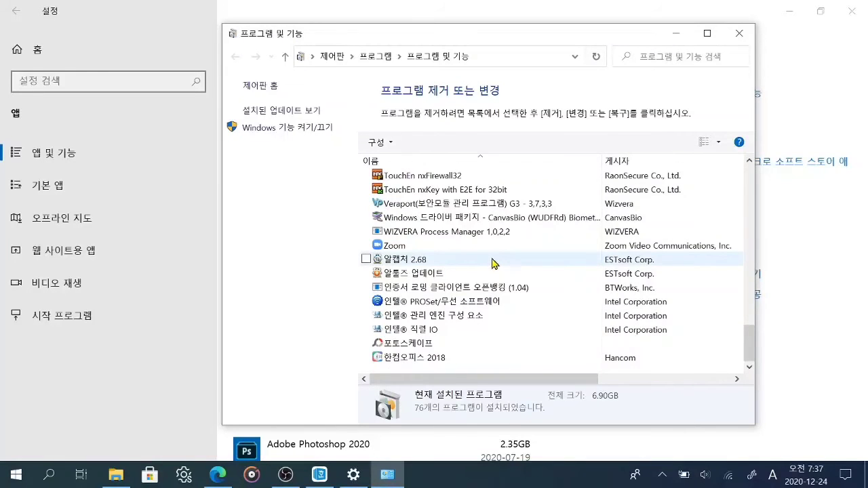
left_click(435, 267)
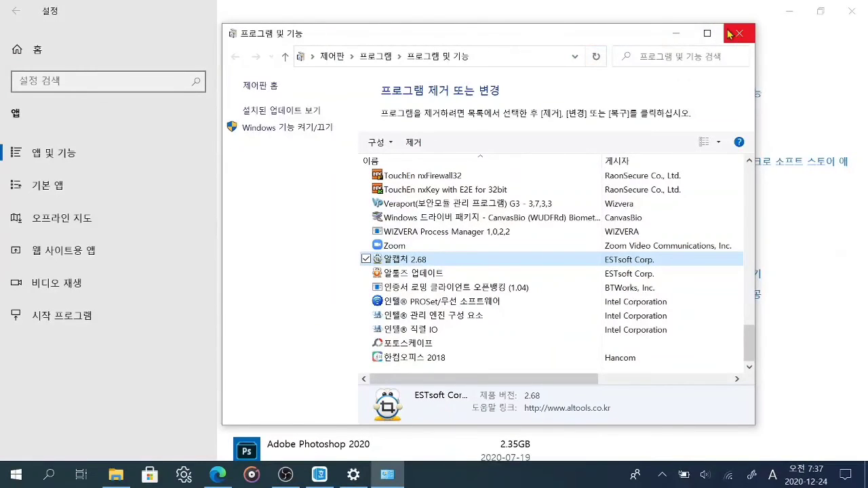
left_click(738, 33)
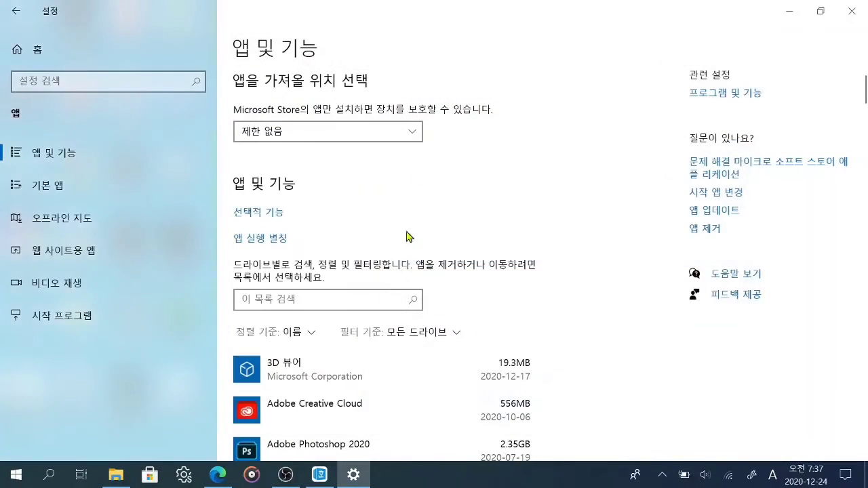
Search the installed apps list on the 앱 및 기능 page for "사진".
scroll(423, 267, "down", 3)
scroll(423, 271, "up", 1)
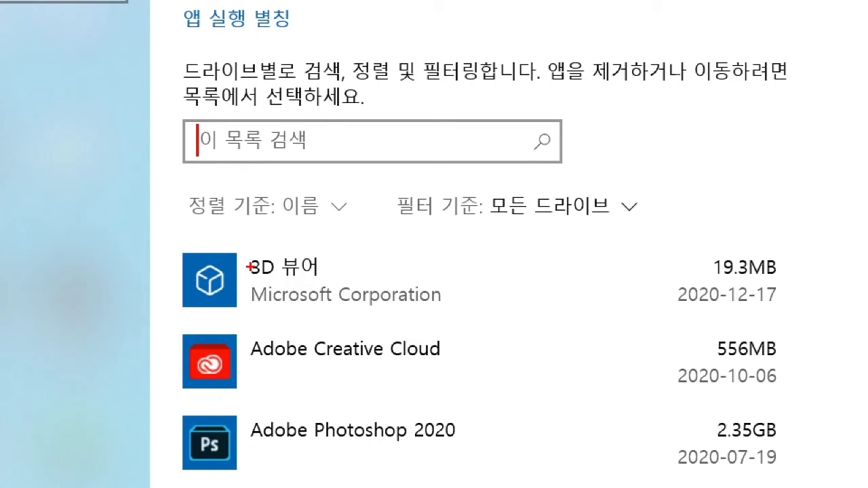
left_click(205, 143)
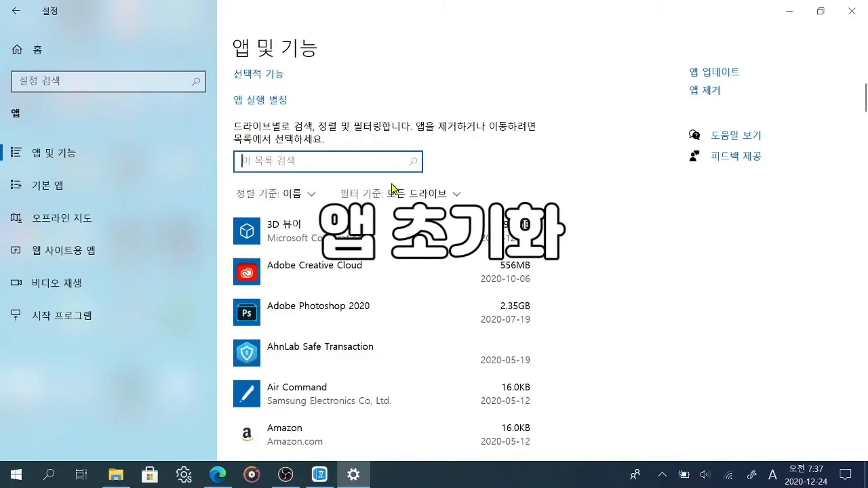
type("비")
key("BackSpace")
type("사진")
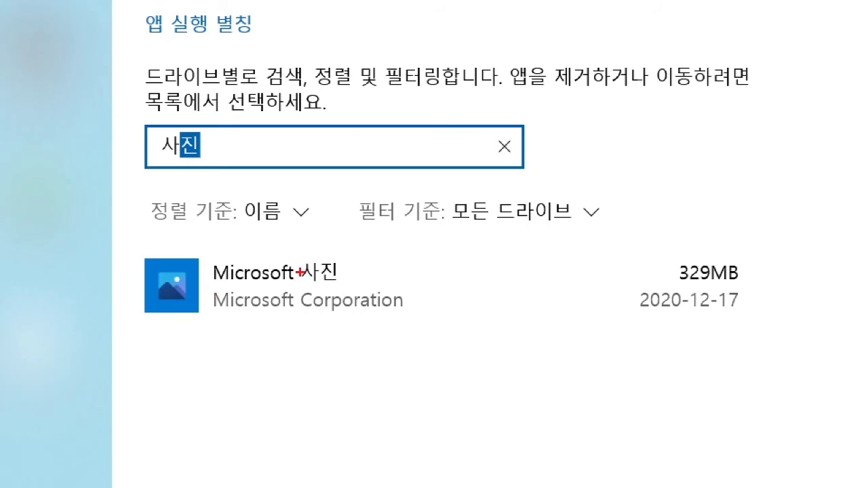
mouse_move(334, 249)
left_mouse_down()
mouse_move(340, 269)
mouse_move(363, 240)
left_mouse_up()
key("Escape")
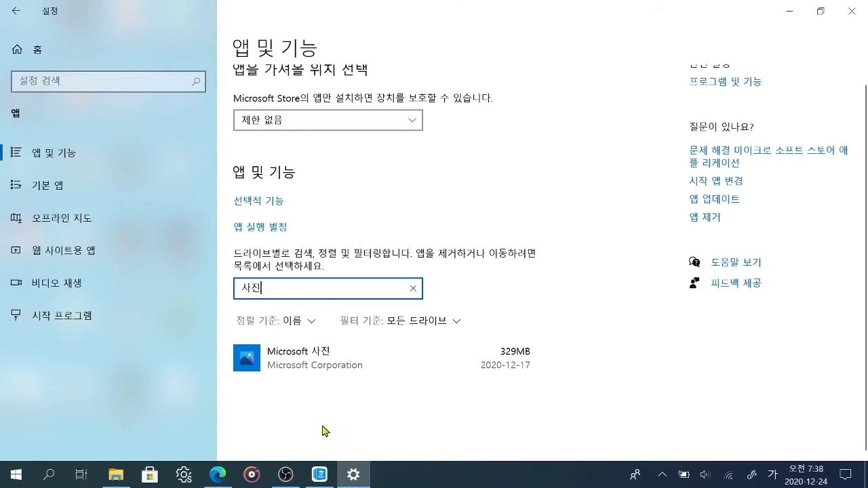
Expand the Microsoft 사진 entry in the filtered app list and open its 고급 옵션.
left_click(338, 307)
scroll(428, 384, "down", 1)
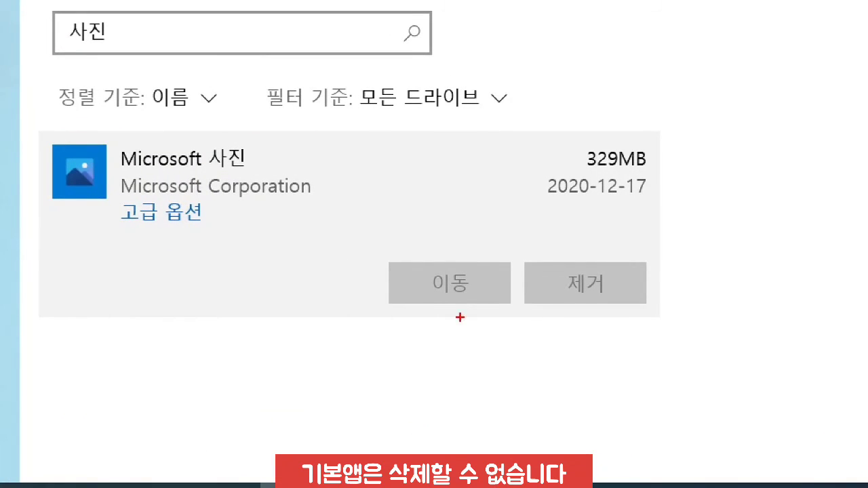
left_click_drag(358, 250, 663, 321)
mouse_move(735, 266)
left_mouse_down()
mouse_move(702, 301)
mouse_move(736, 297)
left_mouse_up()
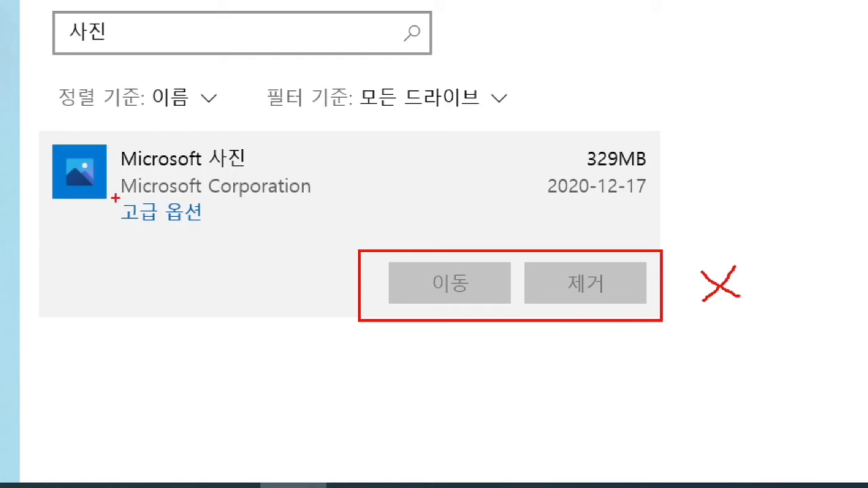
mouse_move(115, 197)
left_mouse_down()
mouse_move(152, 228)
mouse_move(210, 228)
mouse_move(231, 196)
left_mouse_up()
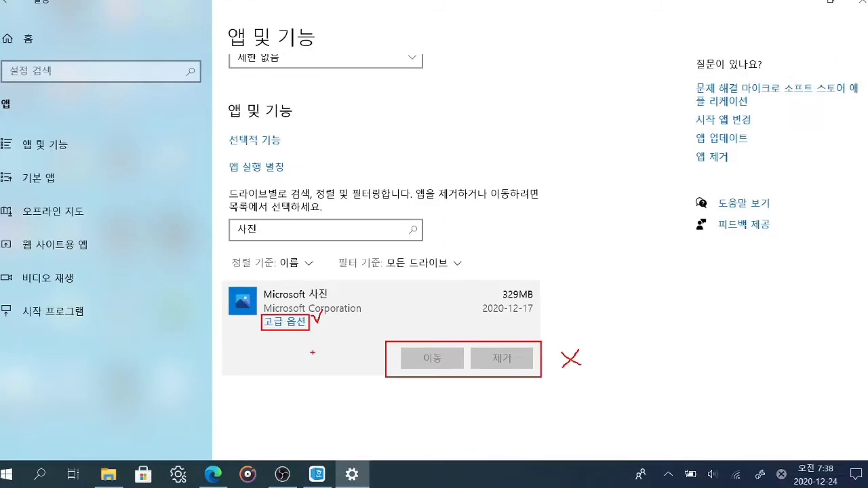
key("Escape")
left_click(297, 326)
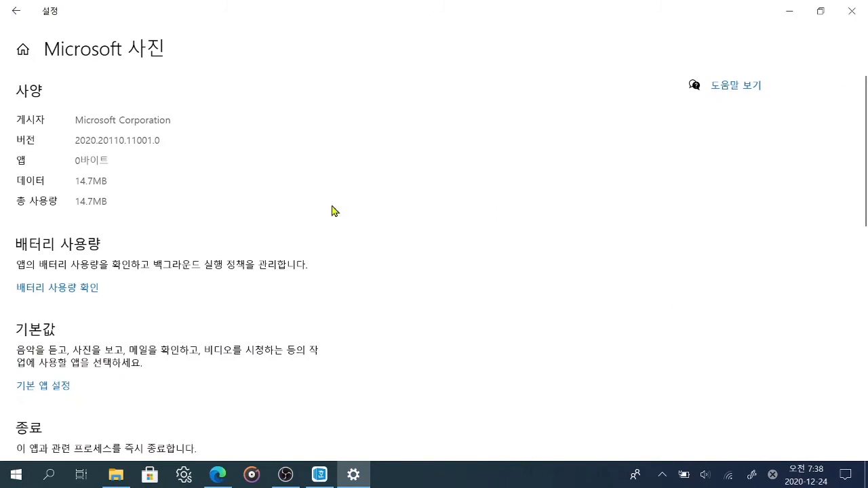
Review the Microsoft 사진 advanced options, from the version under 사양 to the 복구 and 초기화 choices under 초기화.
scroll(340, 203, "down", 2)
scroll(340, 211, "up", 2)
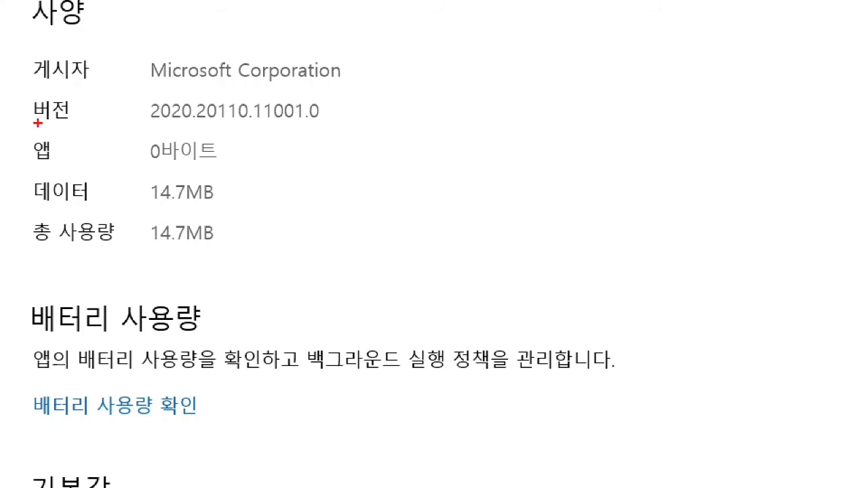
left_click_drag(38, 127, 336, 128)
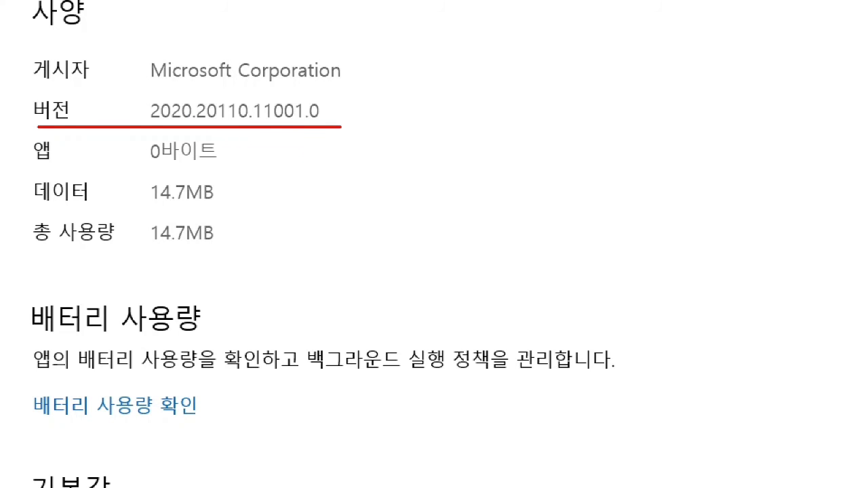
scroll(139, 273, "down", 3)
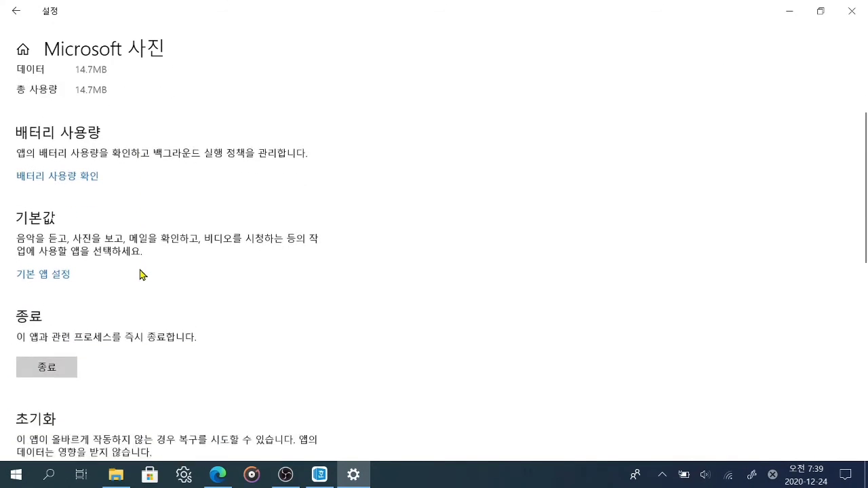
left_click_drag(201, 286, 232, 275)
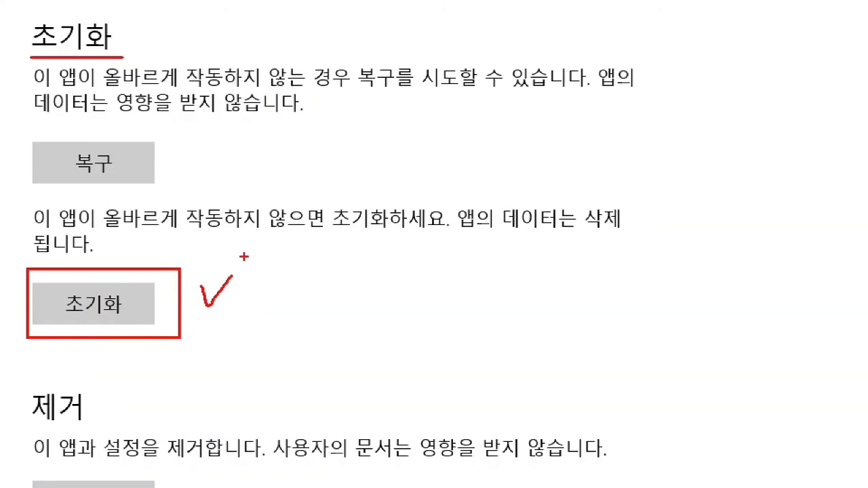